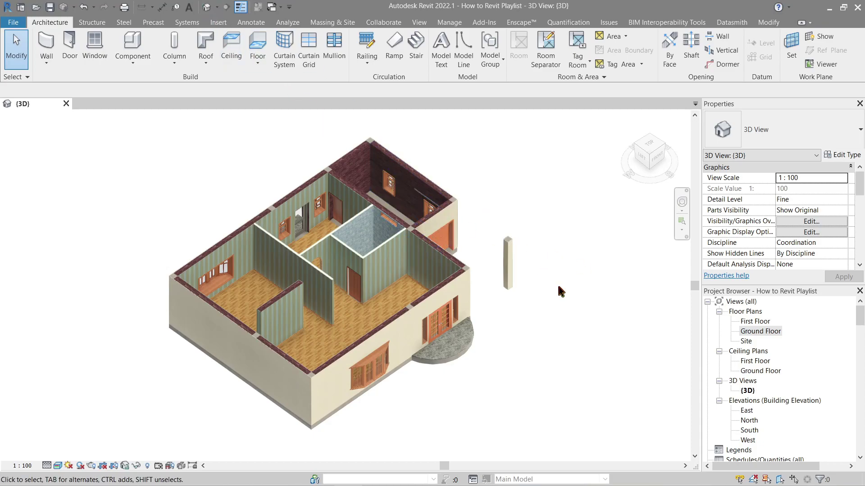
Step: Open the Ground Floor plan, tile it beside the 3D view and fit both views to the model
{"action": "double_click", "coordinate": [752, 332]}
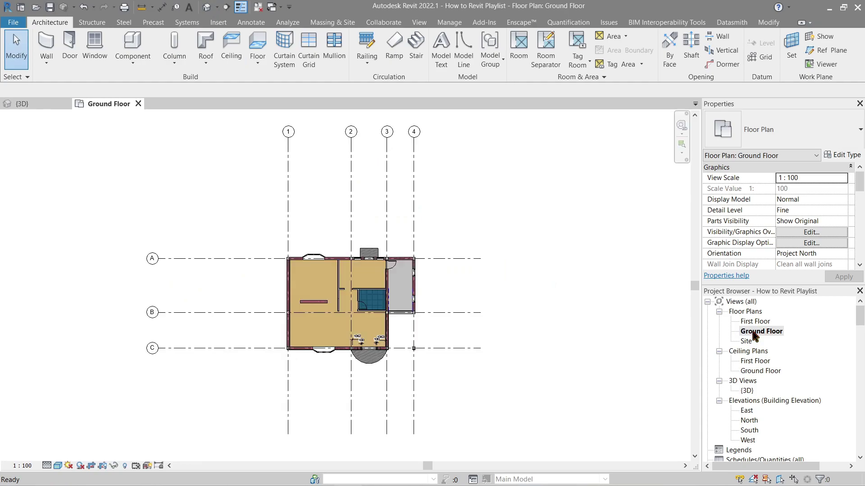
{"action": "key", "text": "w"}
{"action": "key", "text": "t"}
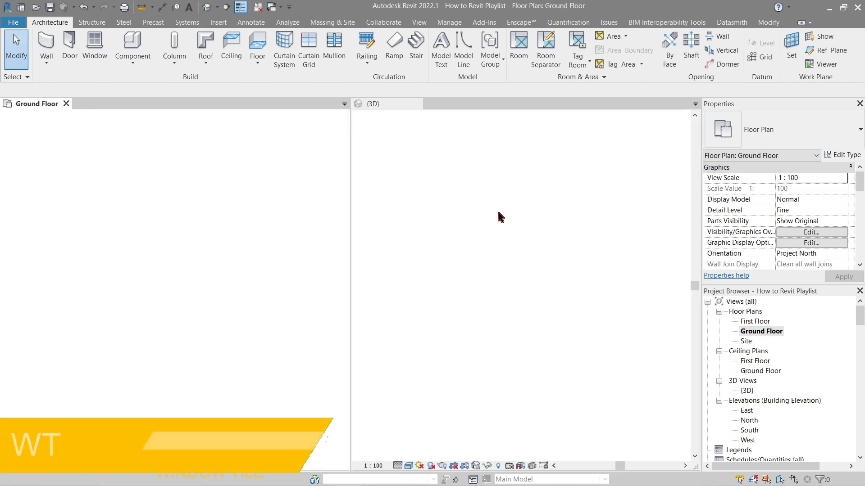
{"action": "key", "text": "z"}
{"action": "key", "text": "a"}
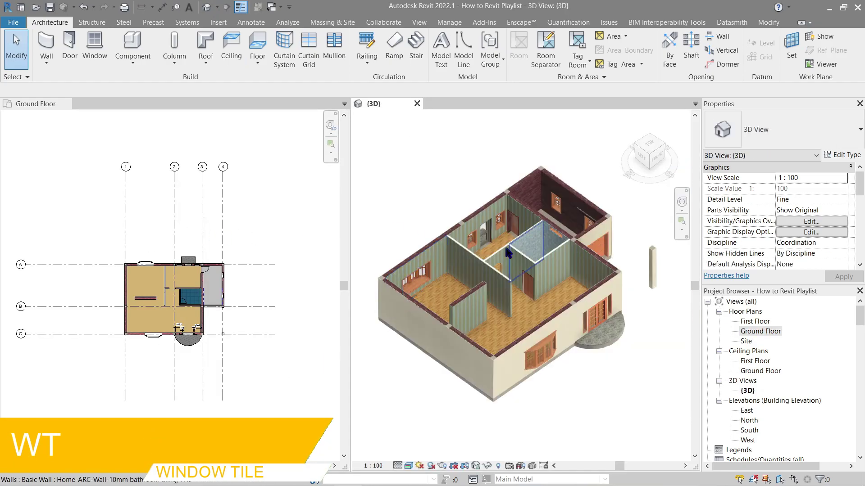
Step: Draw a horizontal building section across the ground floor plan, just below the blue-tiled bathroom
{"action": "scroll", "coordinate": [180, 251], "scroll_direction": "up", "scroll_amount": 8}
{"action": "middle_click_drag", "start_coordinate": [181, 252], "coordinate": [215, 279]}
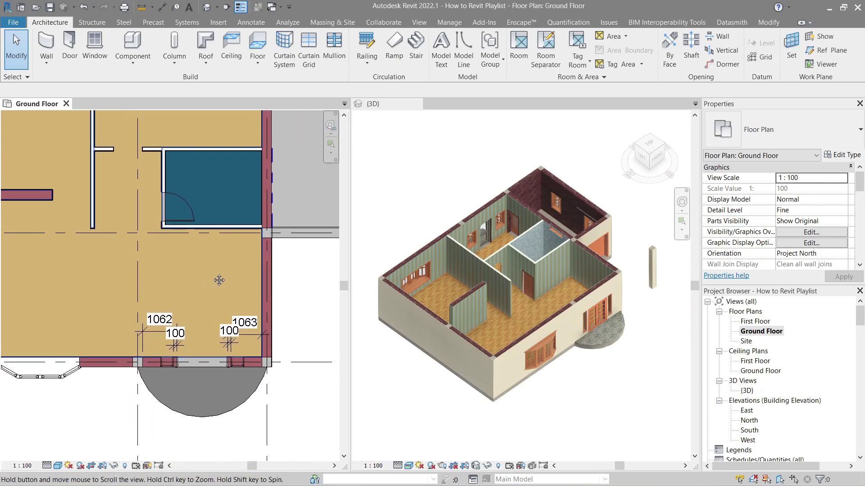
{"action": "left_click", "coordinate": [233, 12]}
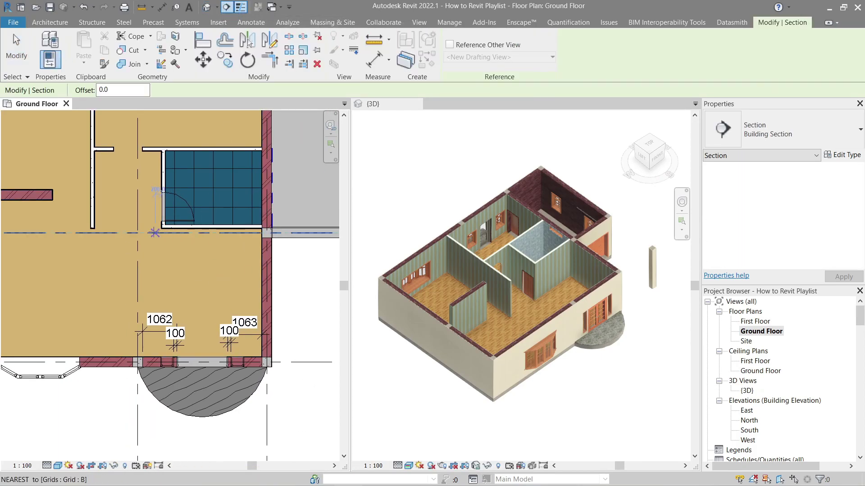
{"action": "left_click", "coordinate": [83, 248]}
{"action": "left_click", "coordinate": [309, 251]}
{"action": "key", "text": "Escape"}
{"action": "key", "text": "Escape"}
Step: Shorten the new section's view depth so it ends just beyond its cutting line, near the bathroom's lower wall
{"action": "left_click", "coordinate": [291, 250]}
{"action": "scroll", "coordinate": [290, 250], "scroll_direction": "down", "scroll_amount": 2}
{"action": "middle_click_drag", "start_coordinate": [290, 250], "coordinate": [281, 353]}
{"action": "left_click_drag", "start_coordinate": [210, 125], "coordinate": [228, 288]}
{"action": "left_click_drag", "start_coordinate": [223, 323], "coordinate": [222, 334]}
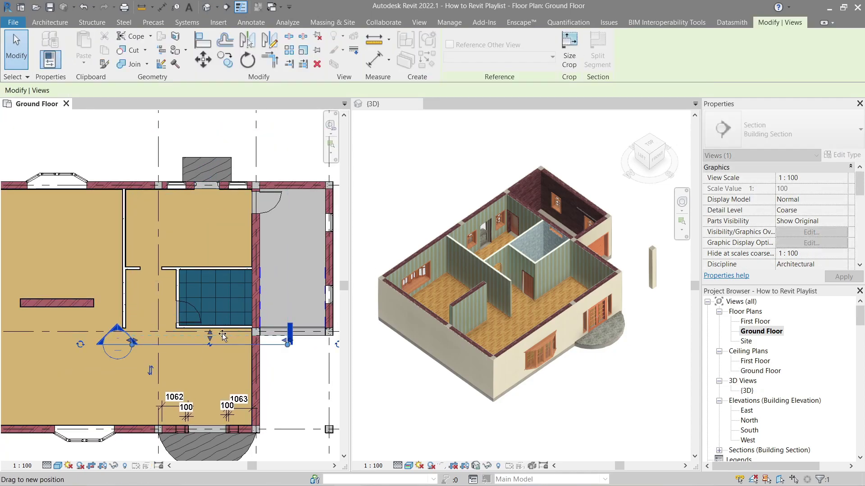
Step: Delete the four dimensions above the entrance opening at the semicircular porch
{"action": "scroll", "coordinate": [246, 256], "scroll_direction": "up", "scroll_amount": 4}
{"action": "left_click", "coordinate": [285, 332]}
{"action": "key", "text": "Delete"}
{"action": "left_click", "coordinate": [267, 336]}
{"action": "key", "text": "Delete"}
{"action": "left_click", "coordinate": [197, 342]}
{"action": "key", "text": "Delete"}
{"action": "left_click", "coordinate": [191, 331]}
{"action": "key", "text": "Delete"}
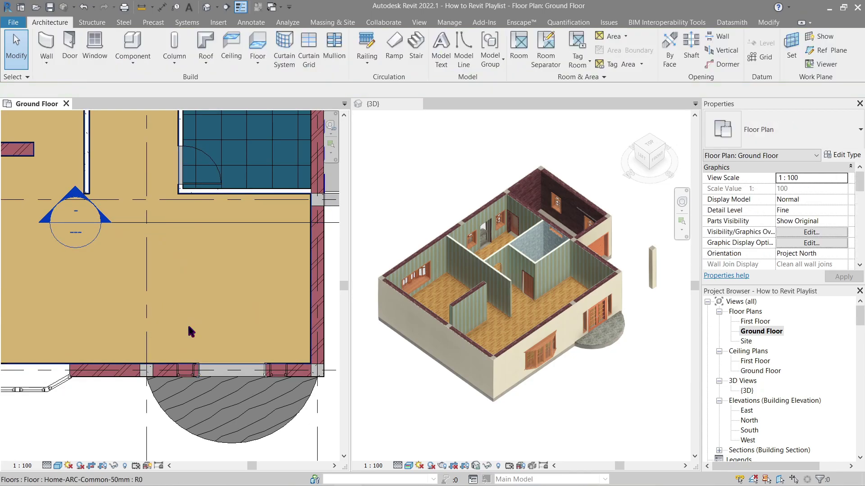
Step: Select the cornice wall sweep at the bathroom's outer corner and examine it in the plan and 3D views
{"action": "scroll", "coordinate": [211, 314], "scroll_direction": "down", "scroll_amount": 4}
{"action": "scroll", "coordinate": [209, 309], "scroll_direction": "down", "scroll_amount": 2}
{"action": "scroll", "coordinate": [208, 309], "scroll_direction": "up", "scroll_amount": 8}
{"action": "scroll", "coordinate": [106, 241], "scroll_direction": "up", "scroll_amount": 4}
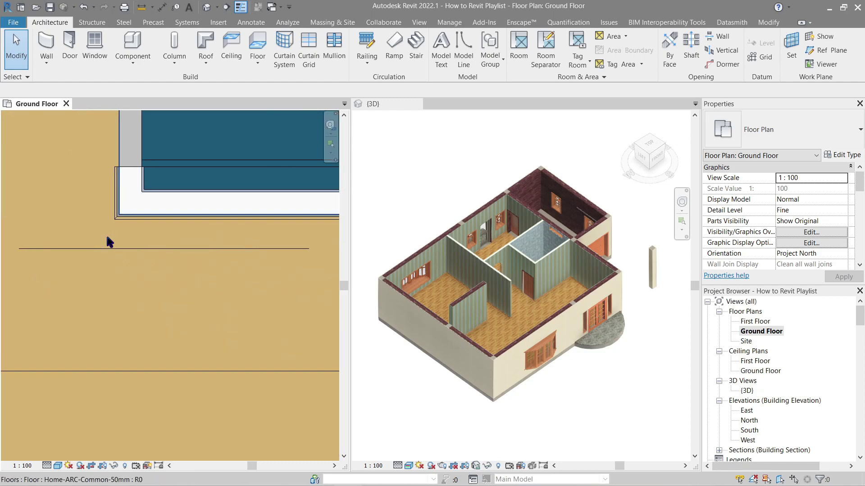
{"action": "left_click", "coordinate": [125, 226]}
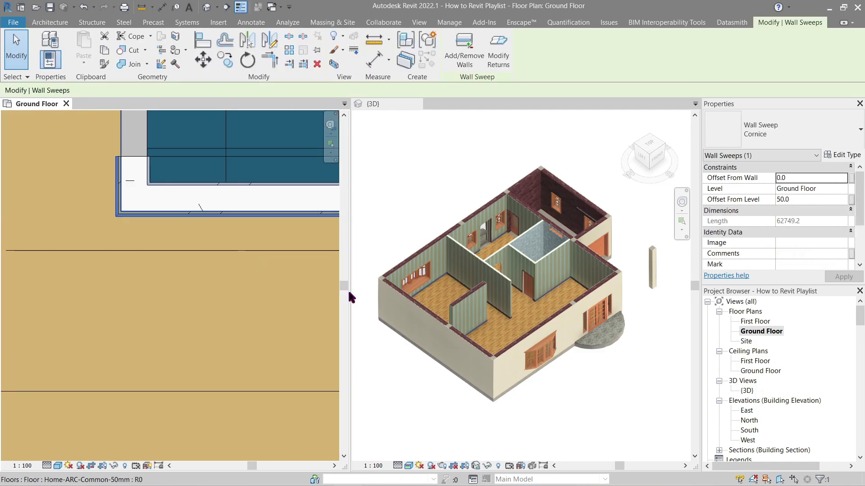
{"action": "scroll", "coordinate": [536, 301], "scroll_direction": "up", "scroll_amount": 8}
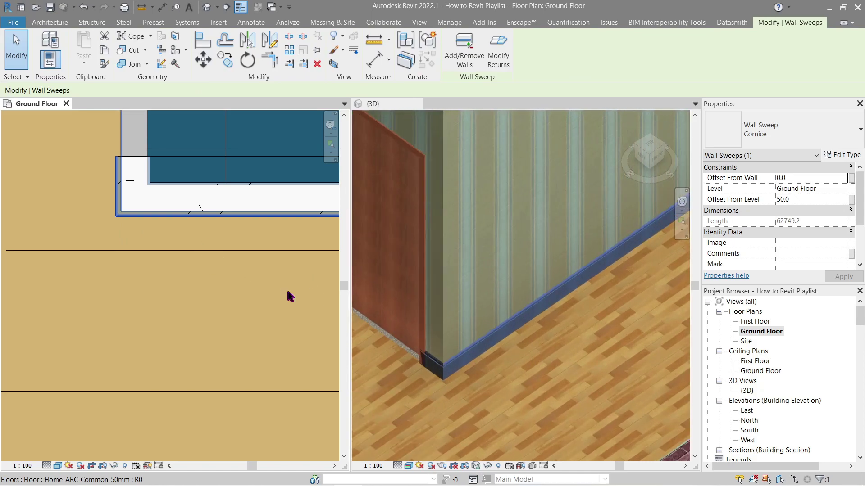
{"action": "left_click", "coordinate": [333, 311]}
{"action": "left_click", "coordinate": [417, 392]}
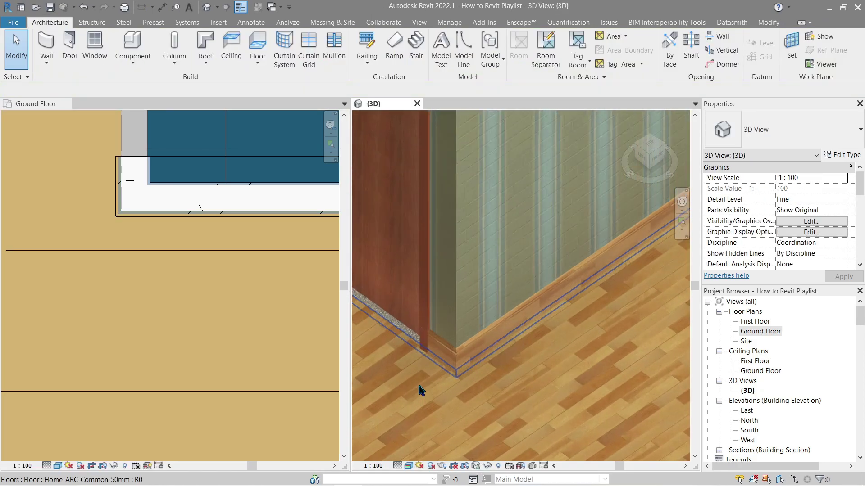
{"action": "left_click", "coordinate": [439, 360]}
{"action": "left_click", "coordinate": [421, 318]}
{"action": "key", "text": "Escape"}
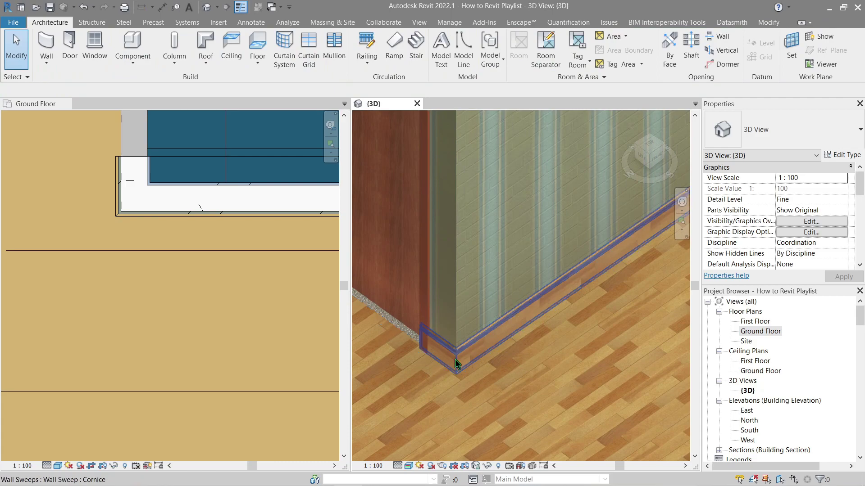
Step: Temporarily hide the cornice wall sweep along the bathroom wall in the Ground Floor plan
{"action": "left_click", "coordinate": [170, 226]}
{"action": "left_click", "coordinate": [171, 221]}
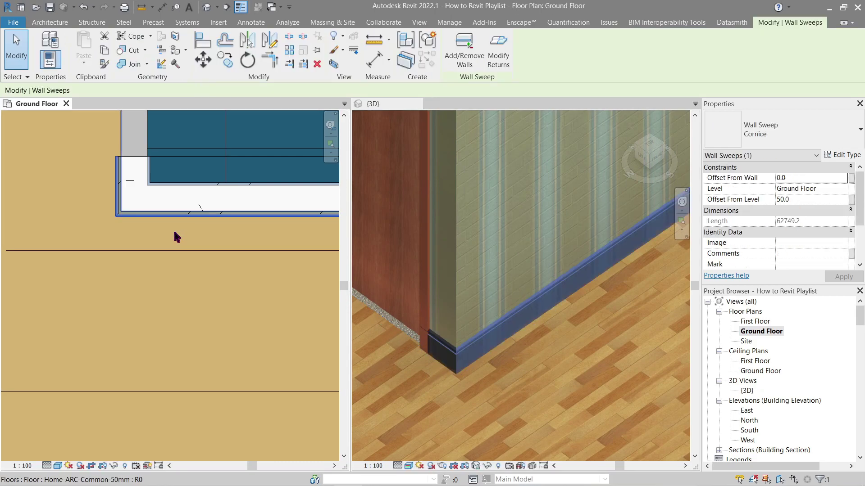
{"action": "left_click", "coordinate": [175, 228]}
{"action": "left_click", "coordinate": [175, 218]}
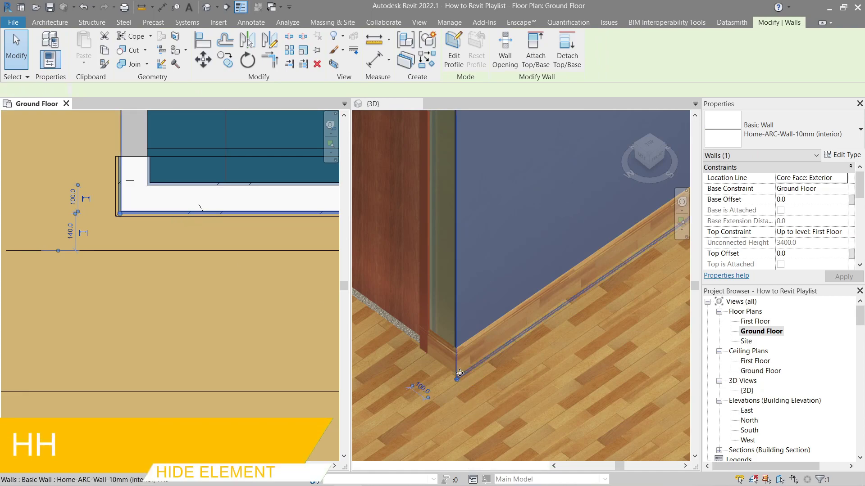
{"action": "left_click", "coordinate": [563, 284]}
{"action": "left_click", "coordinate": [128, 242]}
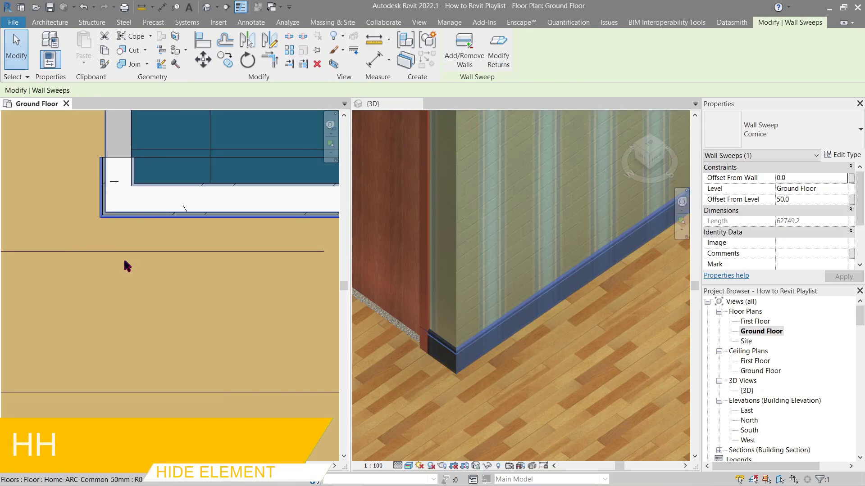
{"action": "key", "text": "h"}
{"action": "key", "text": "h"}
{"action": "scroll", "coordinate": [127, 266], "scroll_direction": "down", "scroll_amount": 5}
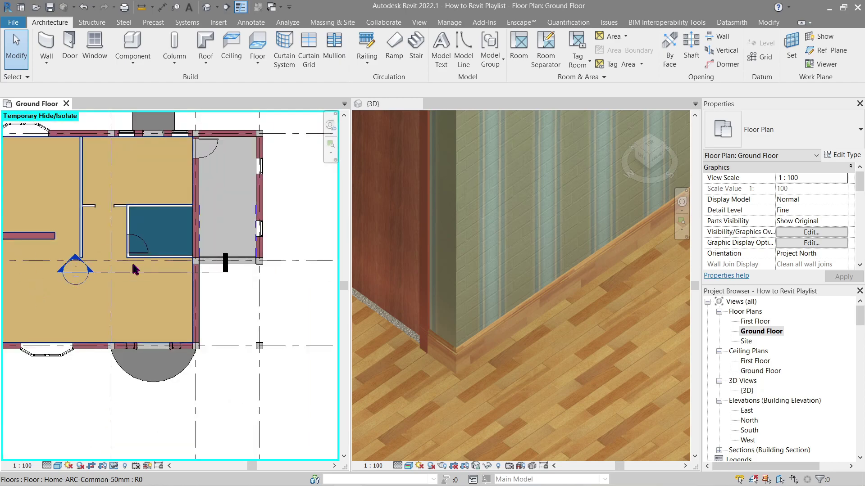
Step: Start a stair in the Ground Floor plan and set its location line to Run: Right
{"action": "middle_click", "coordinate": [498, 284]}
{"action": "middle_click", "coordinate": [499, 284]}
{"action": "middle_click_drag", "start_coordinate": [133, 239], "coordinate": [182, 283]}
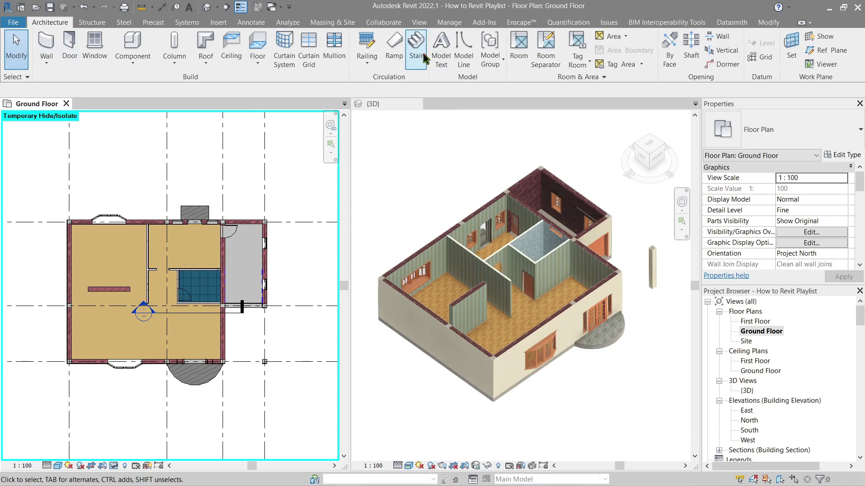
{"action": "left_click", "coordinate": [418, 54]}
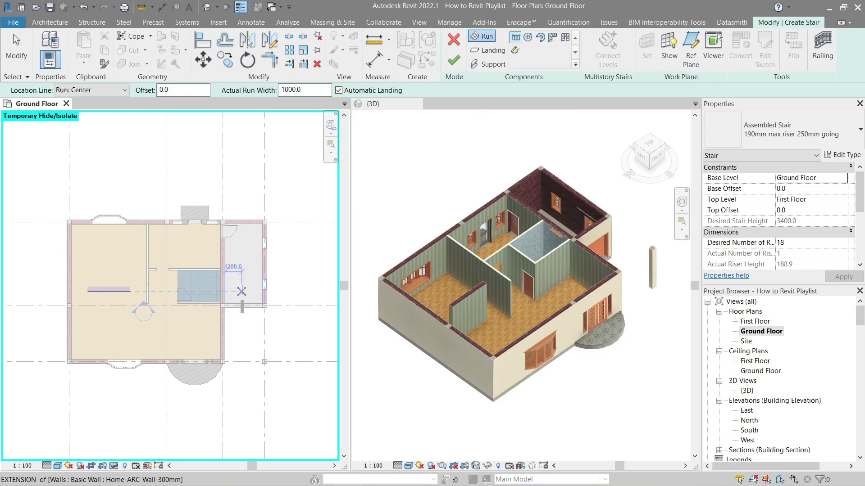
{"action": "middle_click_drag", "start_coordinate": [182, 318], "coordinate": [260, 271]}
{"action": "scroll", "coordinate": [251, 285], "scroll_direction": "up", "scroll_amount": 2}
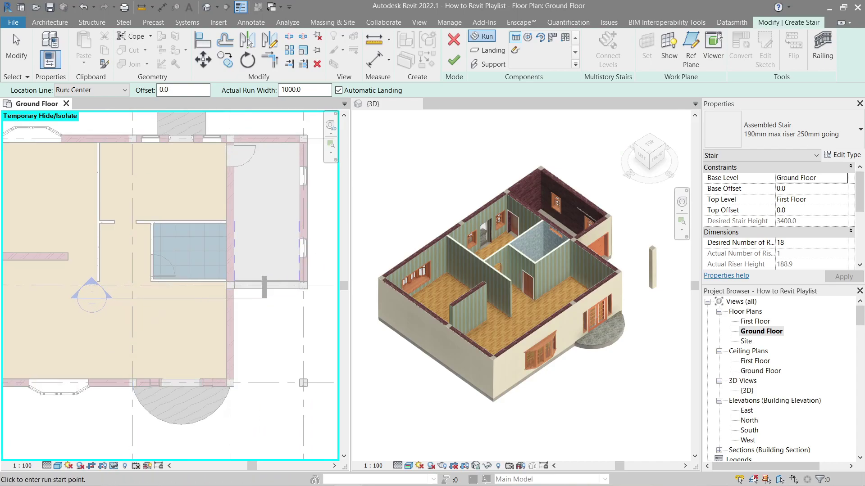
{"action": "middle_click_drag", "start_coordinate": [47, 367], "coordinate": [80, 347]}
{"action": "scroll", "coordinate": [170, 307], "scroll_direction": "up", "scroll_amount": 2}
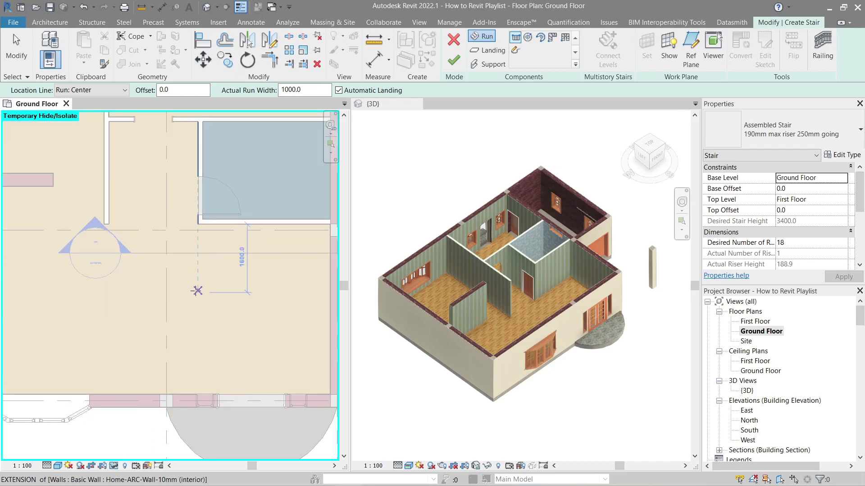
{"action": "scroll", "coordinate": [170, 307], "scroll_direction": "up", "scroll_amount": 1}
{"action": "middle_click_drag", "start_coordinate": [170, 307], "coordinate": [122, 306]}
{"action": "left_click", "coordinate": [84, 92]}
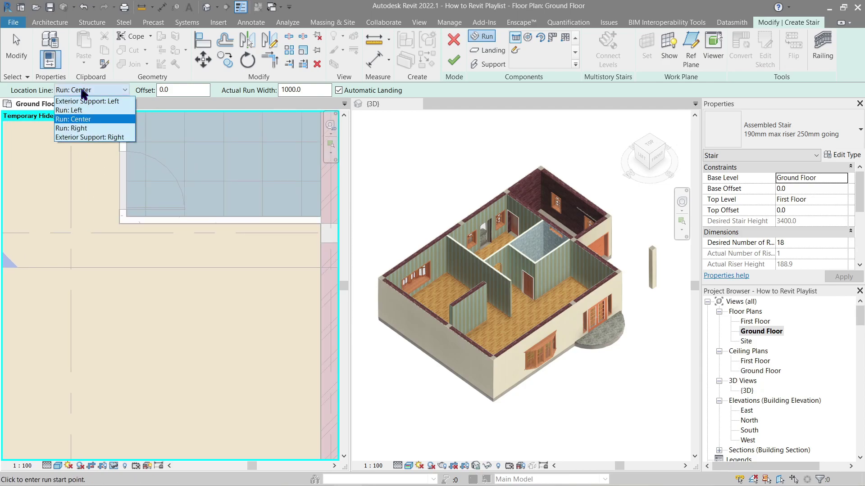
{"action": "left_click", "coordinate": [84, 129]}
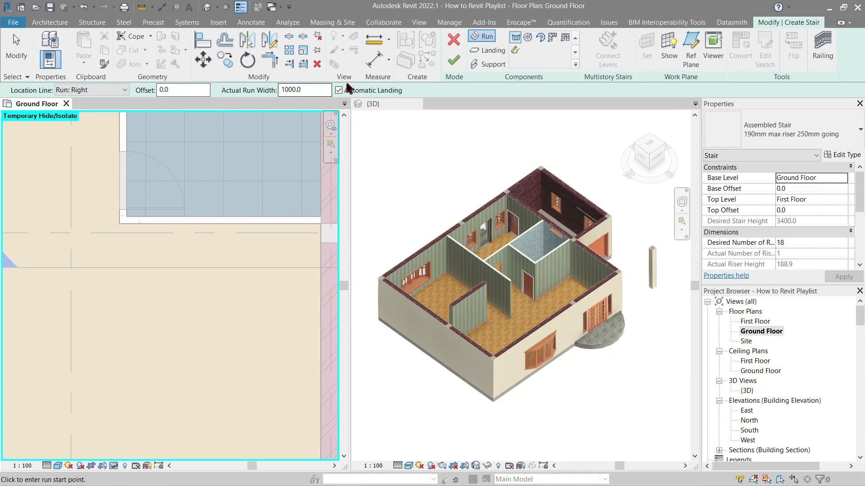
Step: Place the stair run's start point below the bathroom's lower wall, aligned with the wall's outer corner
{"action": "scroll", "coordinate": [146, 220], "scroll_direction": "up", "scroll_amount": 1}
{"action": "scroll", "coordinate": [146, 219], "scroll_direction": "up", "scroll_amount": 2}
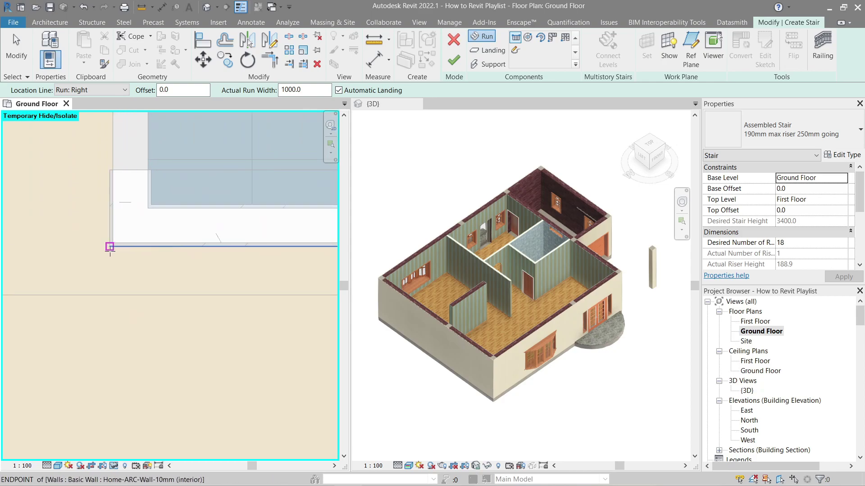
{"action": "scroll", "coordinate": [107, 291], "scroll_direction": "down", "scroll_amount": 1}
{"action": "scroll", "coordinate": [108, 290], "scroll_direction": "down", "scroll_amount": 3}
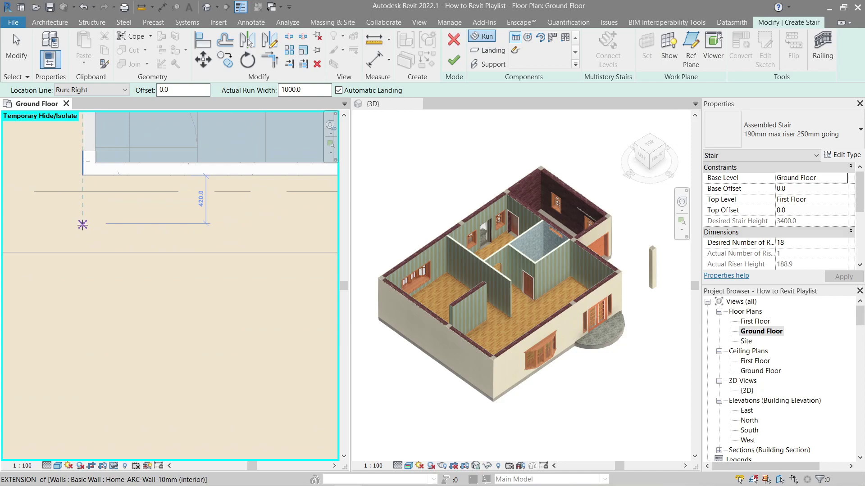
{"action": "scroll", "coordinate": [81, 242], "scroll_direction": "up", "scroll_amount": 1}
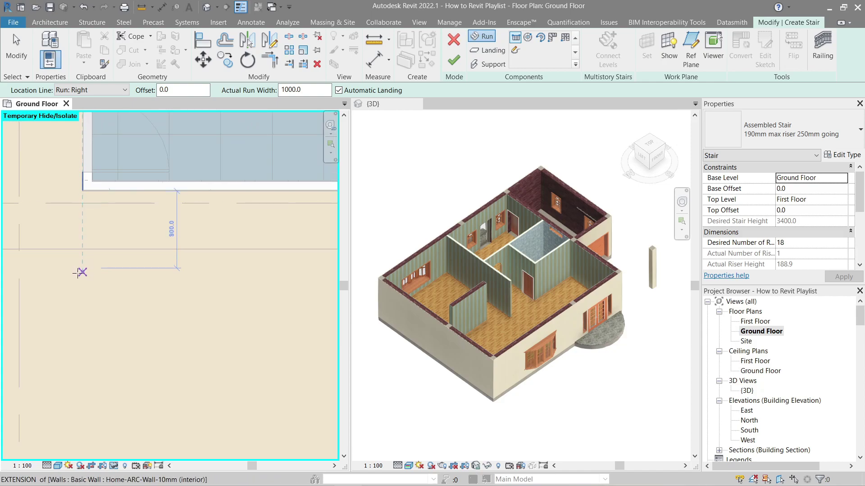
{"action": "left_click", "coordinate": [82, 273]}
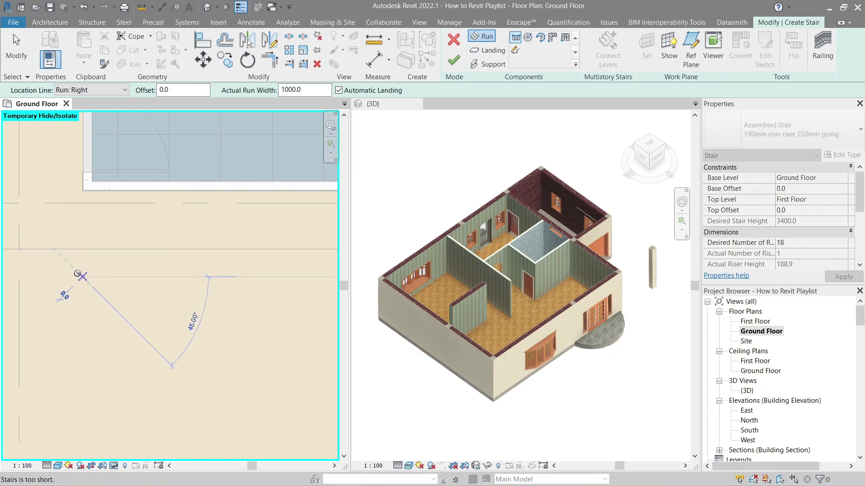
Step: Review the stair's level constraints, offsets, number of risers and tread depth, widening the property names for reading
{"action": "scroll", "coordinate": [85, 273], "scroll_direction": "down", "scroll_amount": 1}
{"action": "scroll", "coordinate": [131, 272], "scroll_direction": "up", "scroll_amount": 1}
{"action": "scroll", "coordinate": [146, 271], "scroll_direction": "up", "scroll_amount": 2}
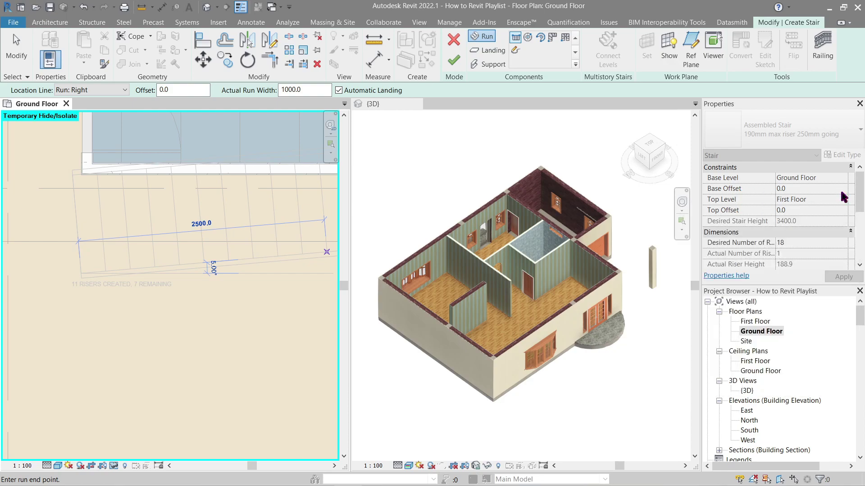
{"action": "left_click_drag", "start_coordinate": [860, 201], "coordinate": [860, 220]}
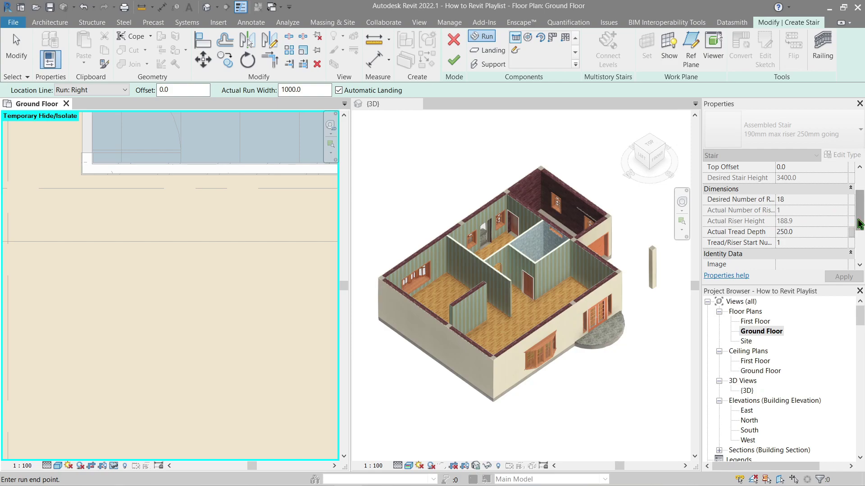
{"action": "left_click_drag", "start_coordinate": [858, 223], "coordinate": [858, 218]}
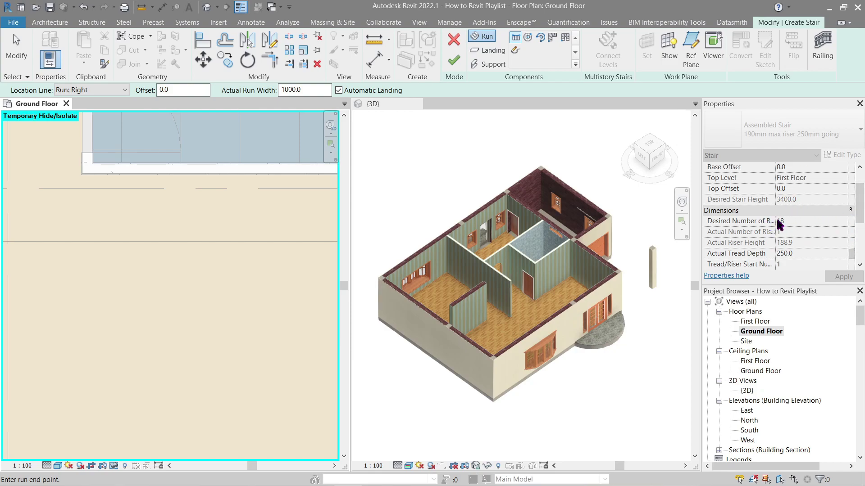
{"action": "left_click_drag", "start_coordinate": [781, 199], "coordinate": [792, 199]}
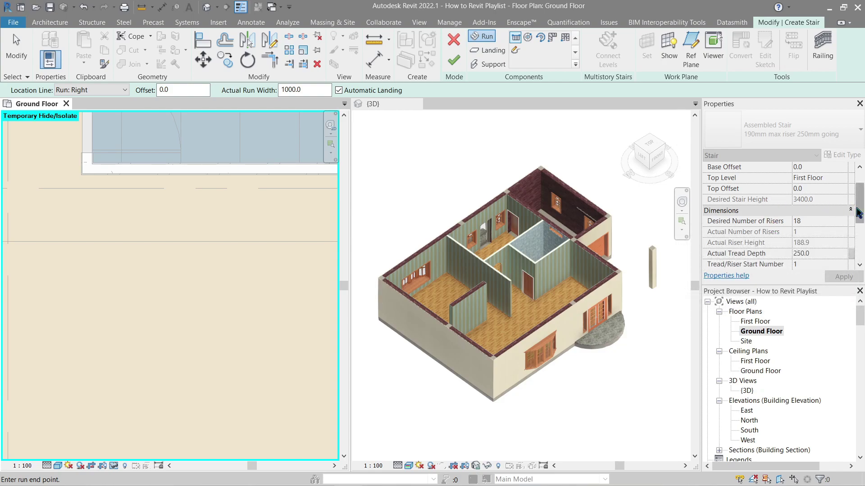
{"action": "scroll", "coordinate": [765, 200], "scroll_direction": "up", "scroll_amount": 2}
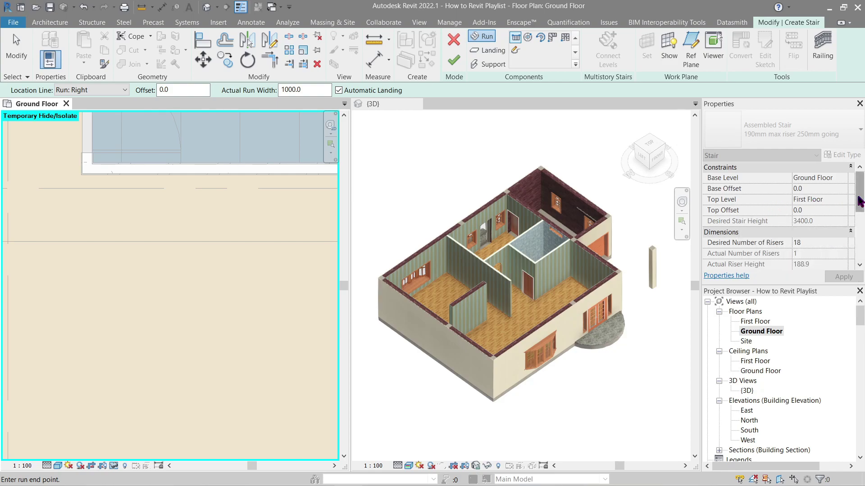
{"action": "scroll", "coordinate": [855, 201], "scroll_direction": "down", "scroll_amount": 2}
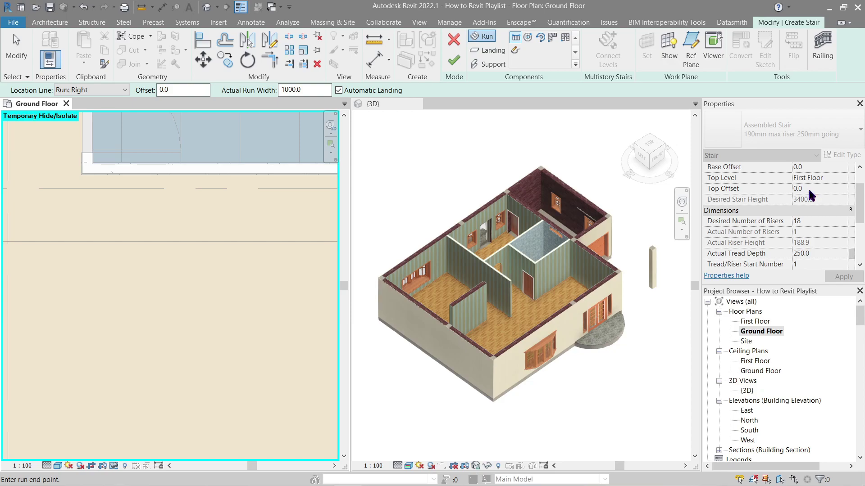
Step: Draw the first stair run horizontally along the bathroom's lower wall, about 1750 mm long with 8 risers
{"action": "middle_click_drag", "start_coordinate": [193, 203], "coordinate": [191, 248]}
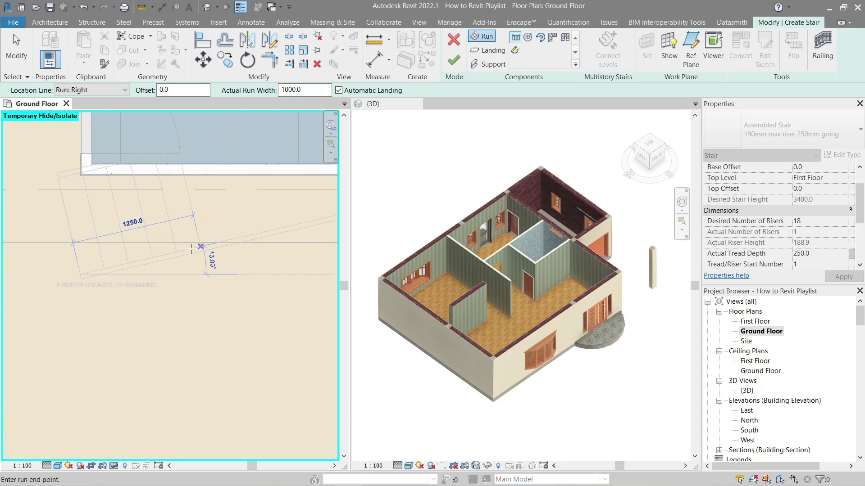
{"action": "scroll", "coordinate": [195, 277], "scroll_direction": "down", "scroll_amount": 2}
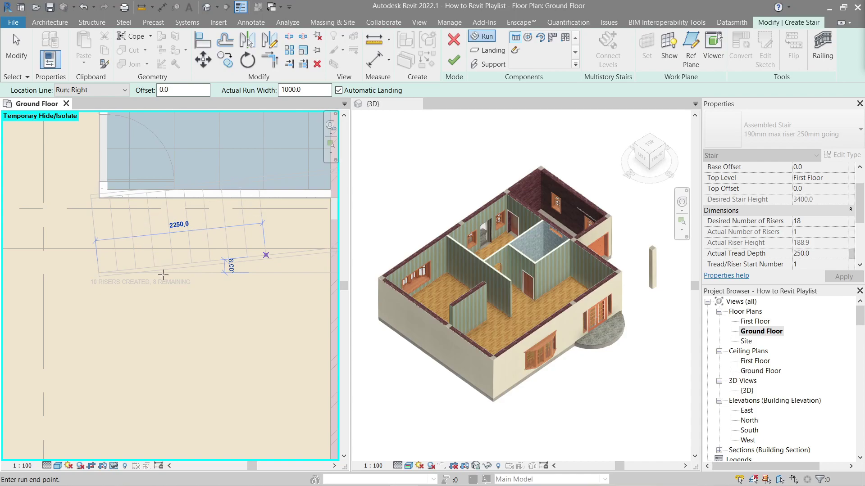
{"action": "scroll", "coordinate": [162, 272], "scroll_direction": "up", "scroll_amount": 2}
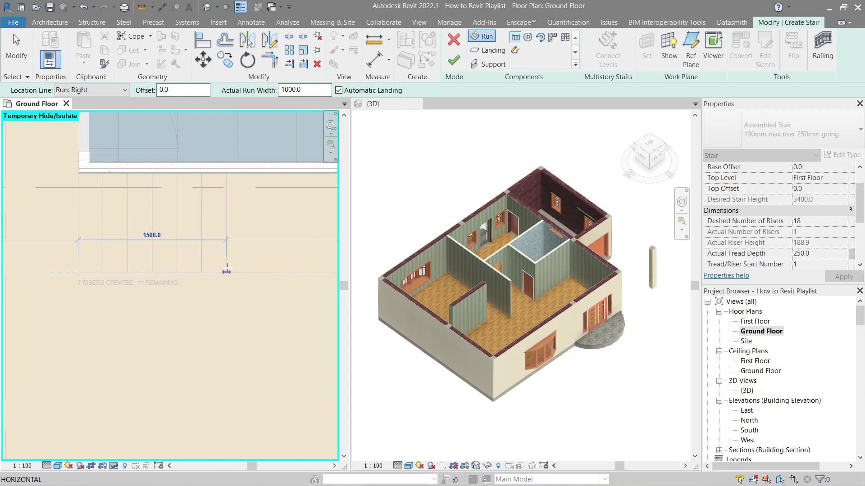
{"action": "left_click", "coordinate": [244, 273]}
{"action": "middle_click_drag", "start_coordinate": [135, 388], "coordinate": [83, 296]}
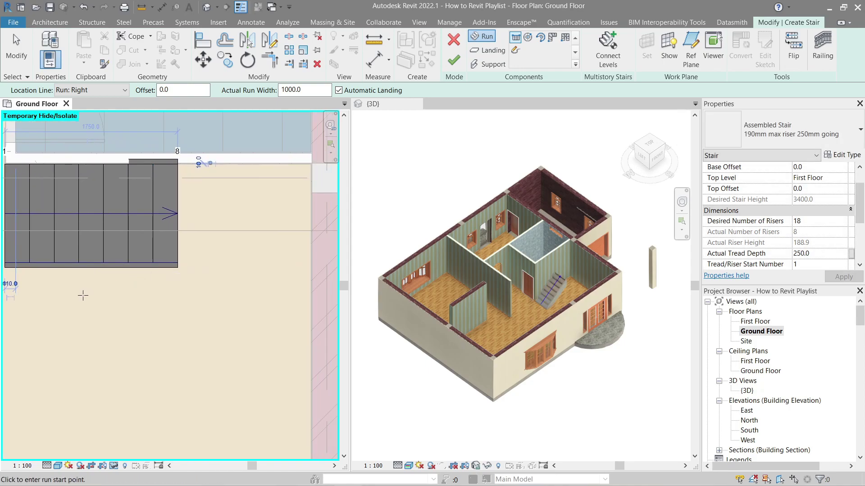
{"action": "scroll", "coordinate": [166, 284], "scroll_direction": "up", "scroll_amount": 3}
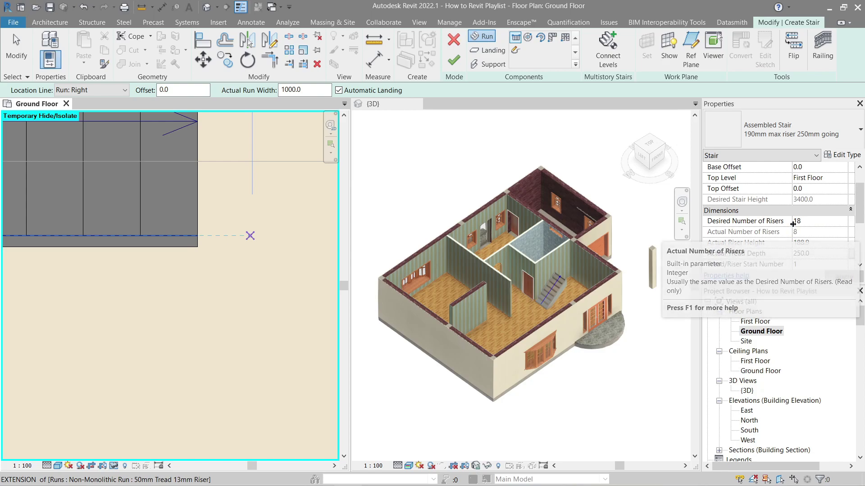
{"action": "scroll", "coordinate": [234, 236], "scroll_direction": "down", "scroll_amount": 2}
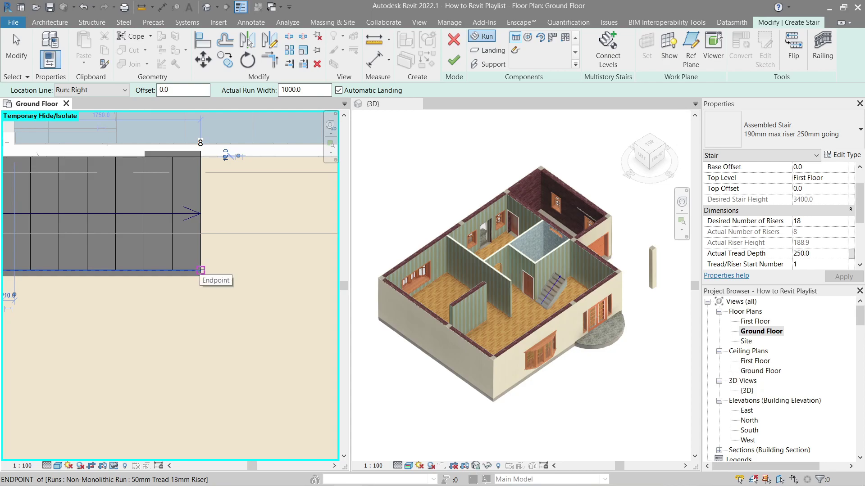
{"action": "left_click", "coordinate": [201, 271]}
{"action": "scroll", "coordinate": [202, 288], "scroll_direction": "down", "scroll_amount": 2}
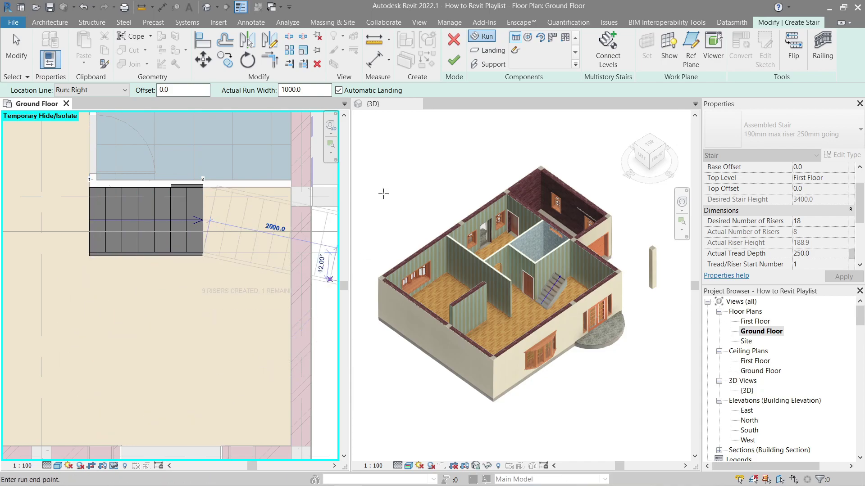
{"action": "key", "text": "Escape"}
Step: Draw a return run about 750 mm long below the first run's end, parallel to it and joined by an automatic landing
{"action": "left_click", "coordinate": [197, 325]}
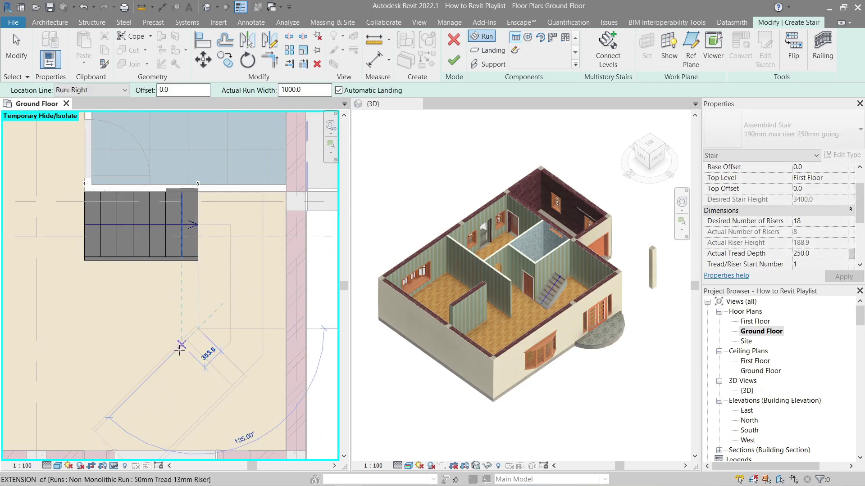
{"action": "scroll", "coordinate": [135, 292], "scroll_direction": "down", "scroll_amount": 2}
{"action": "middle_click_drag", "start_coordinate": [103, 326], "coordinate": [188, 235]}
{"action": "scroll", "coordinate": [154, 310], "scroll_direction": "up", "scroll_amount": 3}
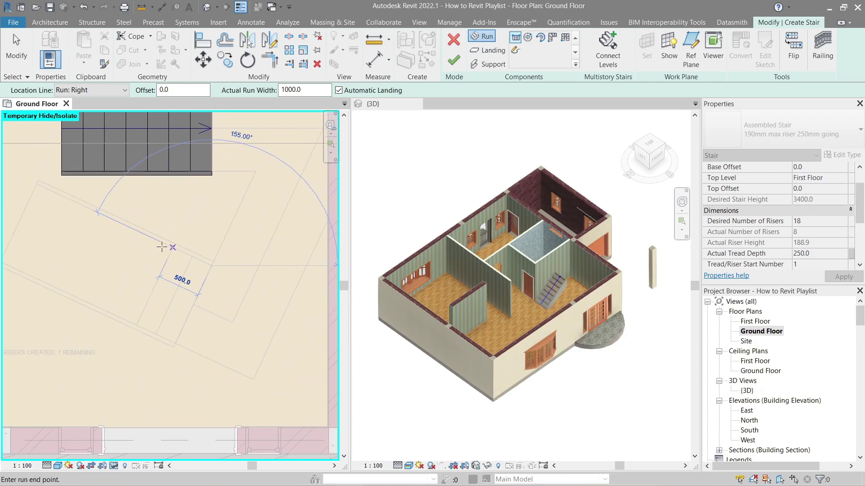
{"action": "left_click", "coordinate": [148, 263]}
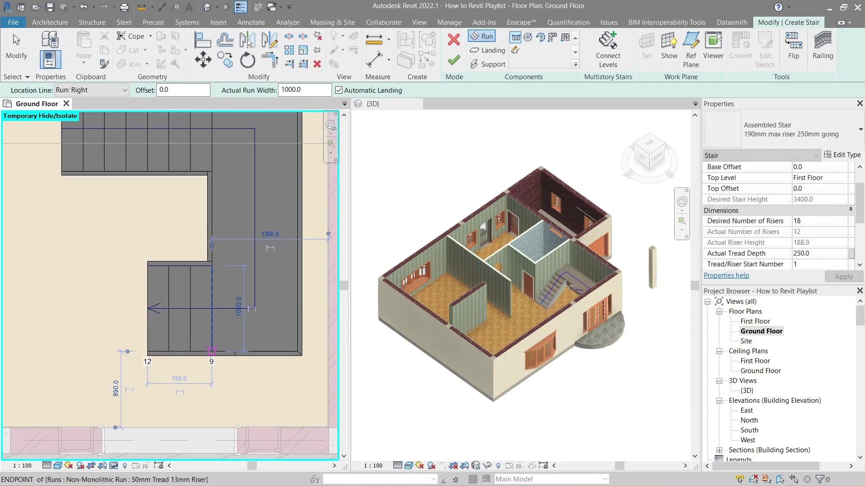
{"action": "scroll", "coordinate": [554, 291], "scroll_direction": "up", "scroll_amount": 5}
{"action": "middle_click_drag", "start_coordinate": [489, 288], "coordinate": [505, 276], "text": "shift"}
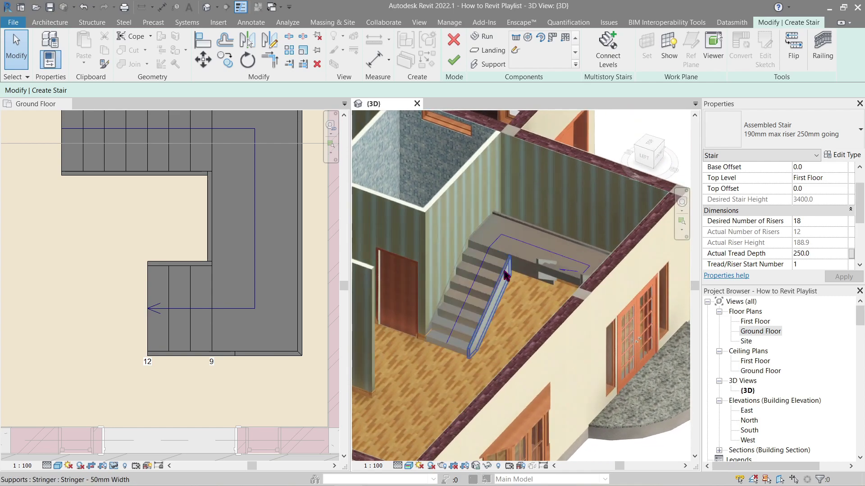
Step: Delete the landing and the short return run, keeping only the first run along the bathroom wall
{"action": "left_click", "coordinate": [247, 231]}
{"action": "left_click", "coordinate": [247, 231]}
{"action": "left_click", "coordinate": [300, 373]}
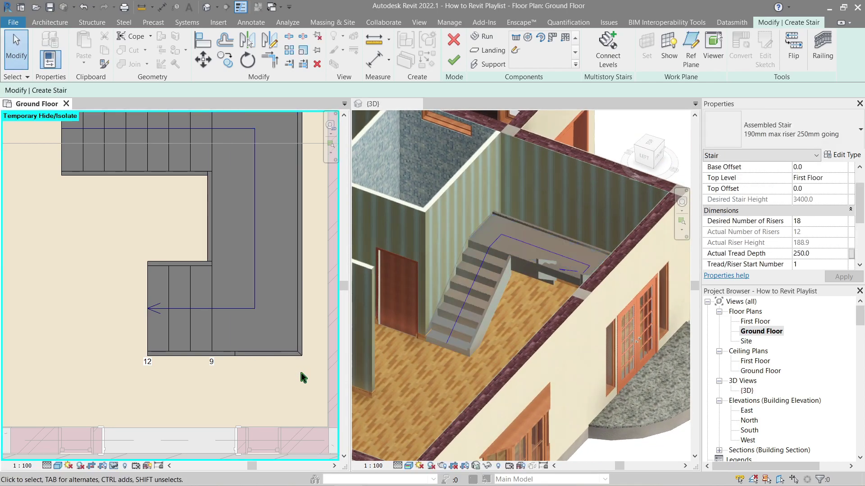
{"action": "left_click", "coordinate": [235, 246]}
{"action": "key", "text": "Delete"}
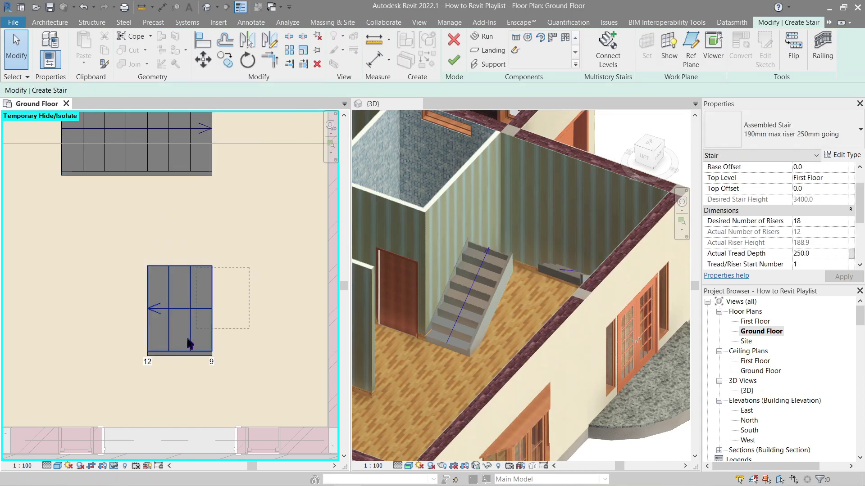
{"action": "left_click", "coordinate": [174, 357]}
{"action": "key", "text": "Delete"}
Step: Draw a second run perpendicular to the first, 2250 mm straight down the plan from the first run's lower end corner
{"action": "left_click", "coordinate": [481, 38]}
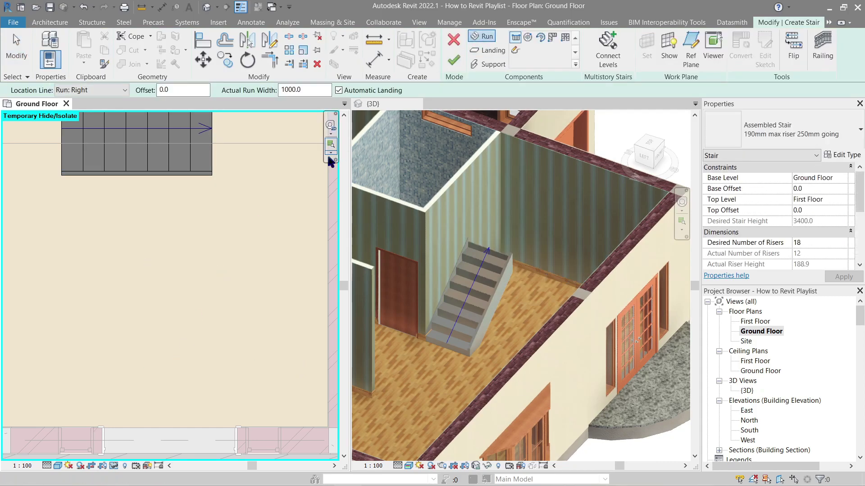
{"action": "left_click", "coordinate": [212, 174]}
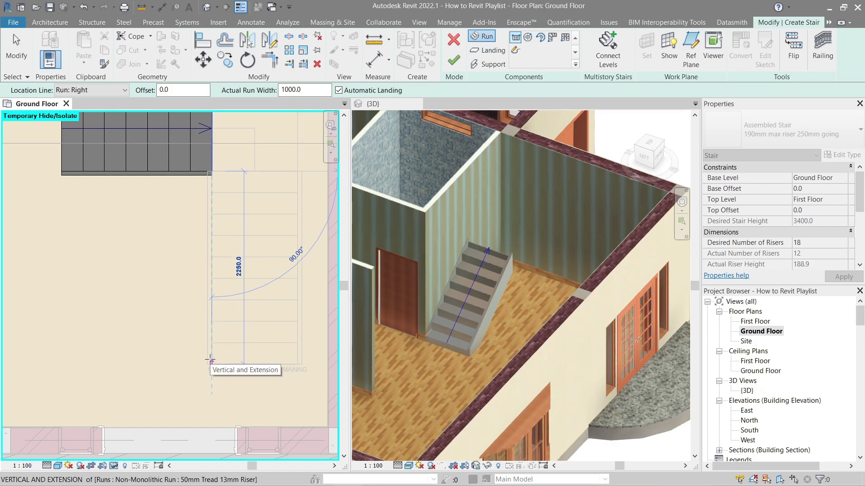
{"action": "left_click", "coordinate": [210, 360]}
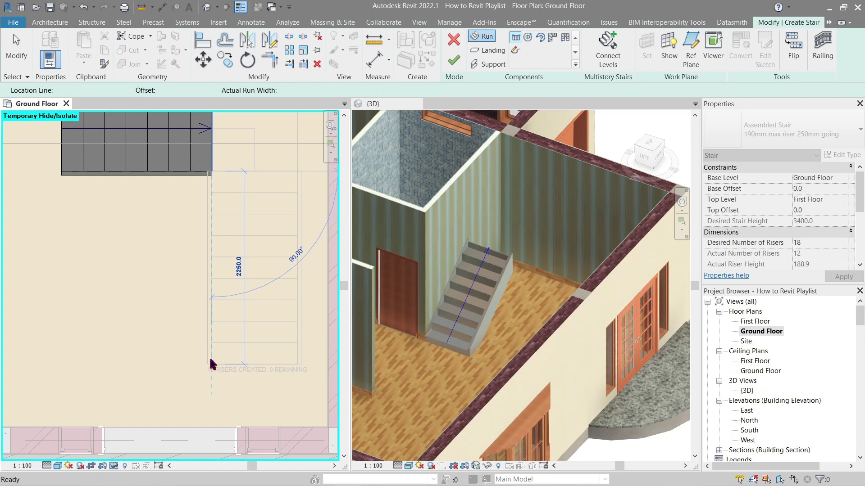
{"action": "key", "text": "Escape"}
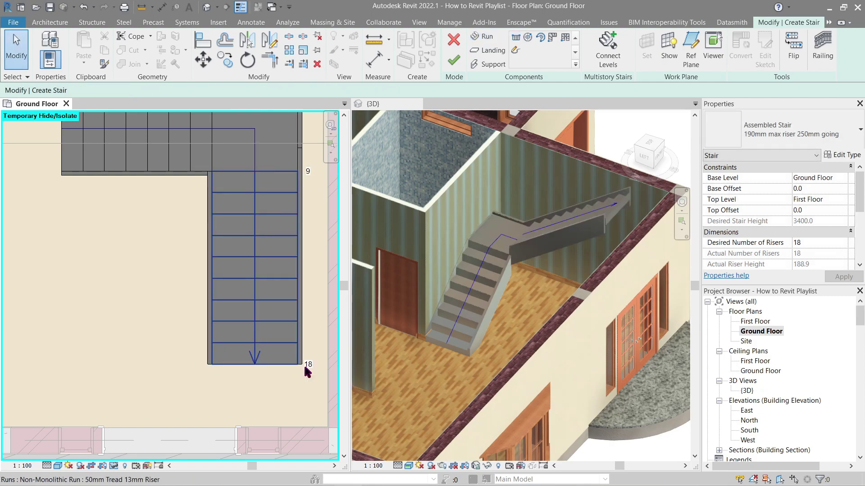
Step: Check the L-shaped stair layout in the Ground Floor plan and finish the stair
{"action": "scroll", "coordinate": [304, 367], "scroll_direction": "down", "scroll_amount": 2}
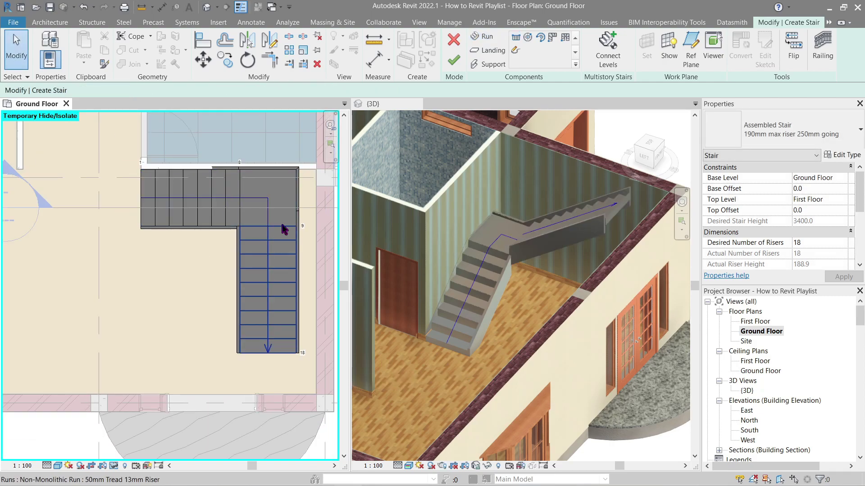
{"action": "middle_click_drag", "start_coordinate": [303, 349], "coordinate": [272, 350]}
{"action": "scroll", "coordinate": [228, 309], "scroll_direction": "up", "scroll_amount": 2}
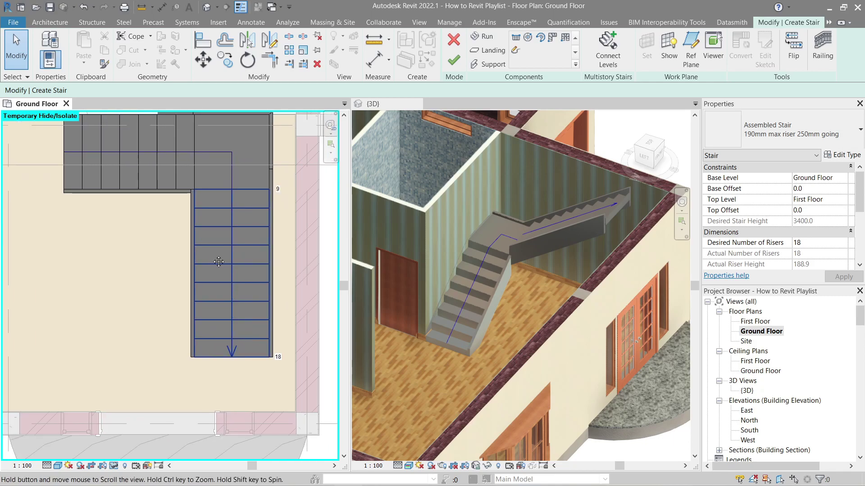
{"action": "middle_click_drag", "start_coordinate": [218, 262], "coordinate": [223, 312]}
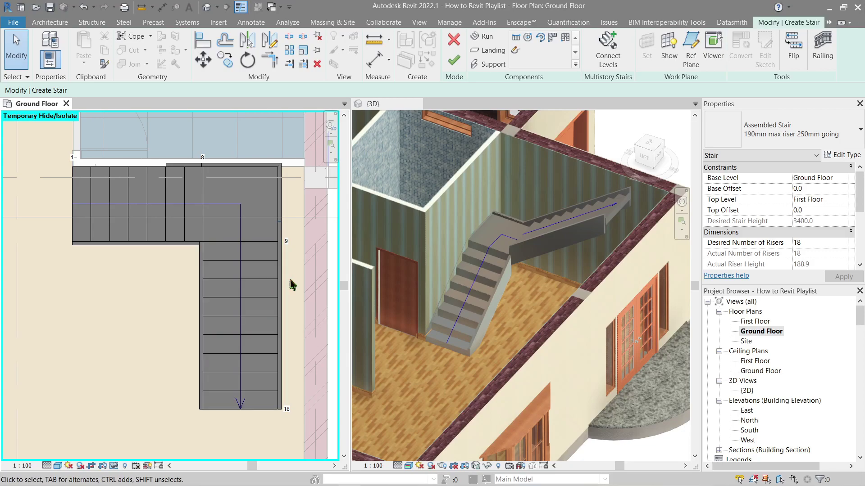
{"action": "left_click", "coordinate": [455, 64]}
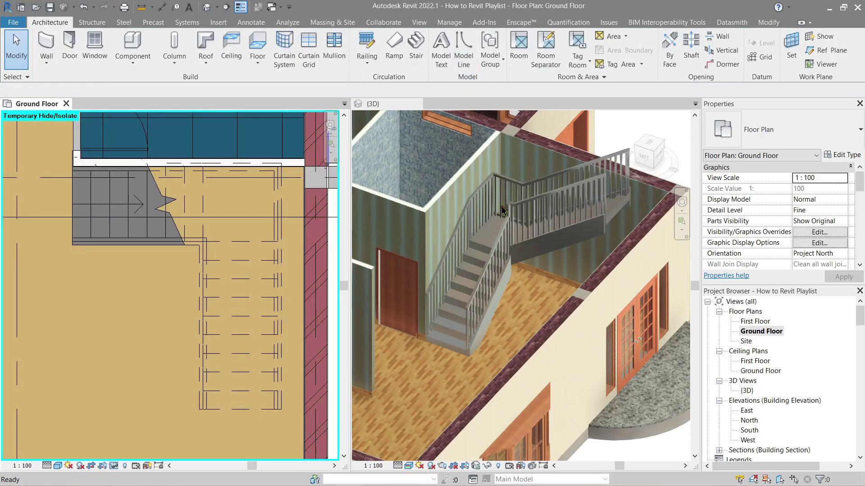
{"action": "scroll", "coordinate": [503, 212], "scroll_direction": "up", "scroll_amount": 3}
{"action": "key", "text": "a"}
{"action": "key", "text": "l"}
{"action": "middle_click_drag", "start_coordinate": [472, 269], "coordinate": [457, 287]}
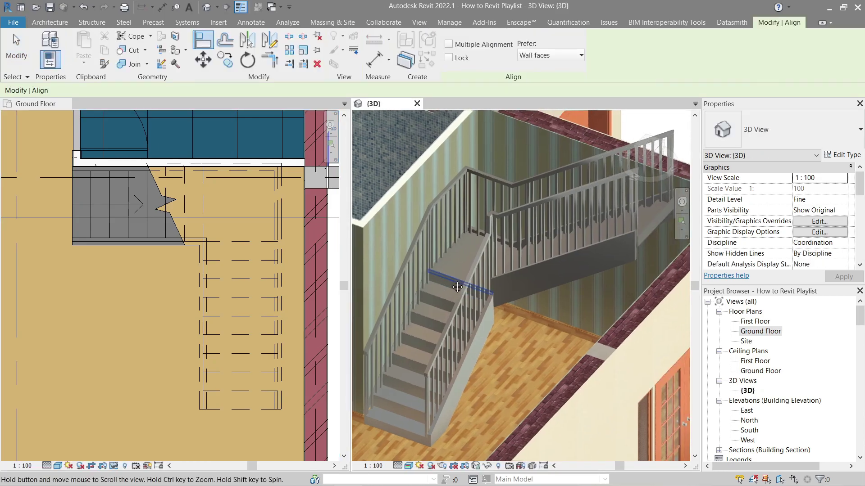
{"action": "key", "text": "Escape"}
{"action": "scroll", "coordinate": [457, 287], "scroll_direction": "down", "scroll_amount": 3}
{"action": "key", "text": "a"}
{"action": "key", "text": "l"}
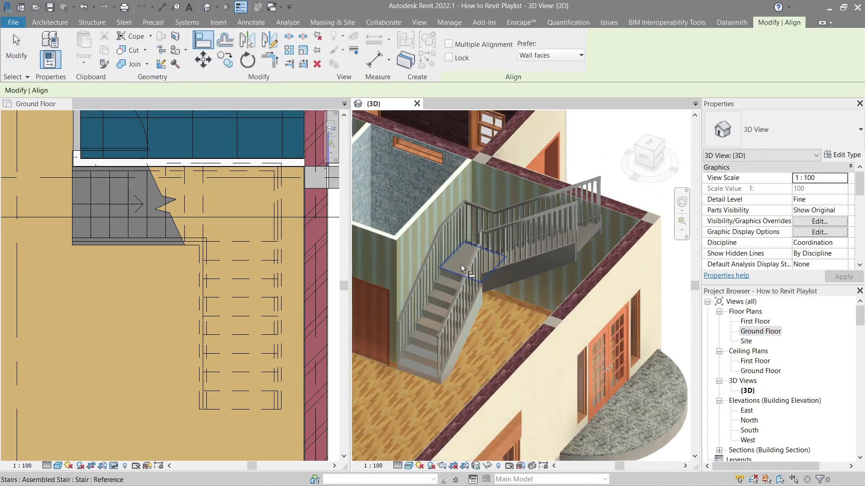
{"action": "key", "text": "Escape"}
Step: Delete the stair's wall-side railing
{"action": "left_click", "coordinate": [473, 205]}
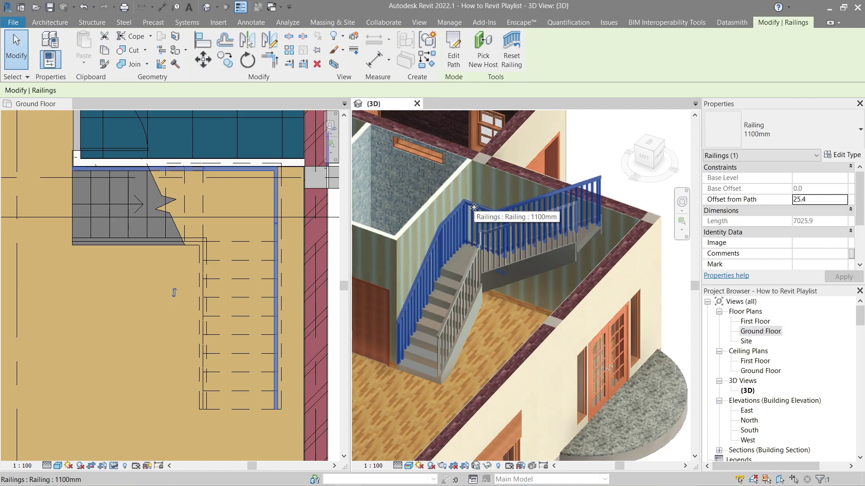
{"action": "key", "text": "Delete"}
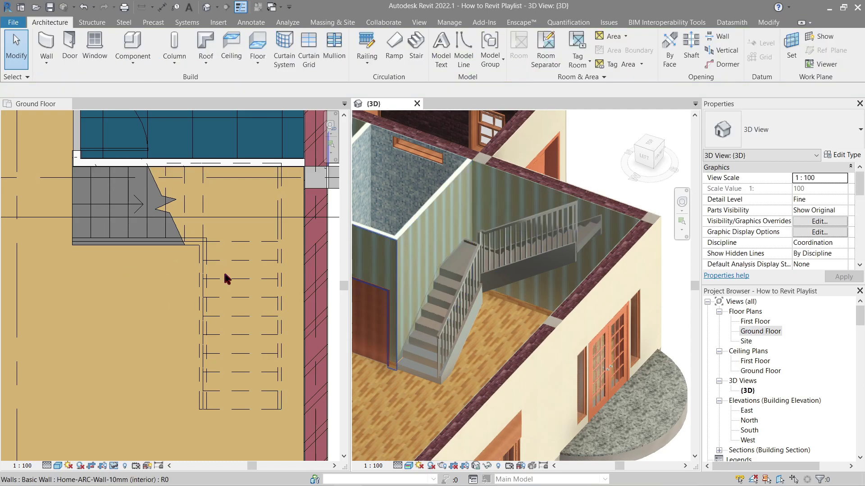
Step: Move the stair so the inner stringer corner at its landing meets the inside corner of the room's walls
{"action": "scroll", "coordinate": [255, 235], "scroll_direction": "up", "scroll_amount": 2}
{"action": "left_click", "coordinate": [247, 243]}
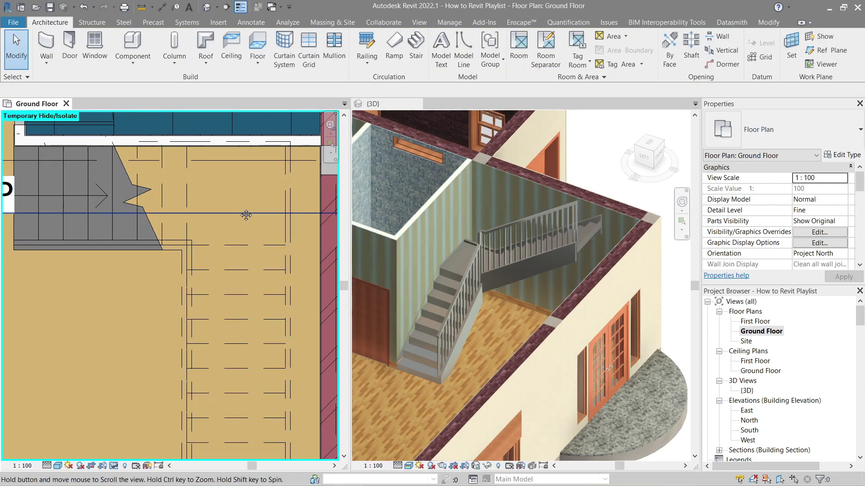
{"action": "scroll", "coordinate": [235, 241], "scroll_direction": "up", "scroll_amount": 2}
{"action": "left_click", "coordinate": [280, 212]}
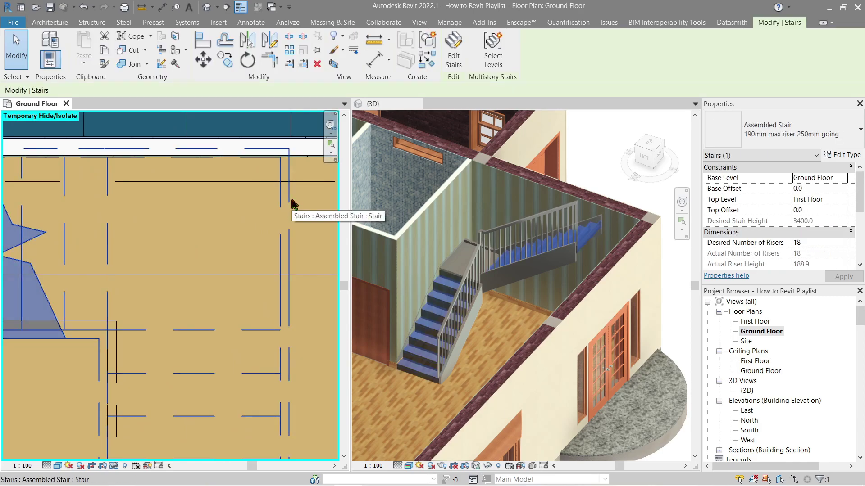
{"action": "key", "text": "m"}
{"action": "key", "text": "v"}
{"action": "scroll", "coordinate": [285, 167], "scroll_direction": "up", "scroll_amount": 3}
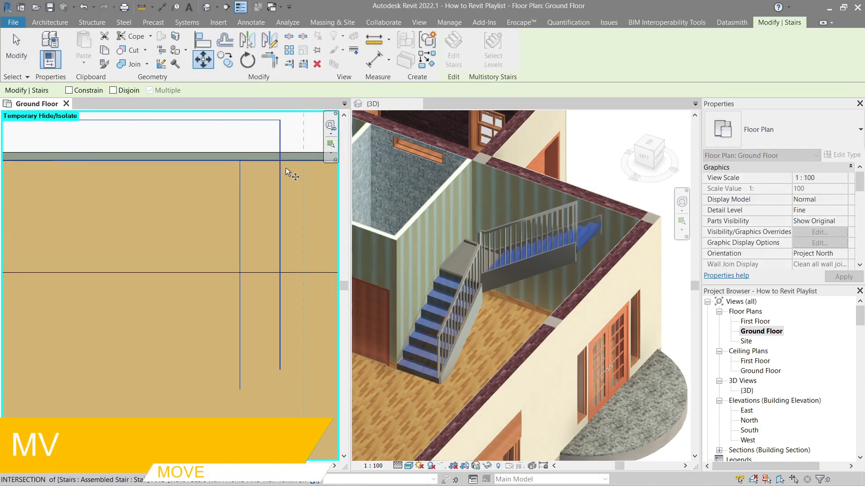
{"action": "left_click", "coordinate": [226, 153]}
{"action": "scroll", "coordinate": [226, 153], "scroll_direction": "down", "scroll_amount": 3}
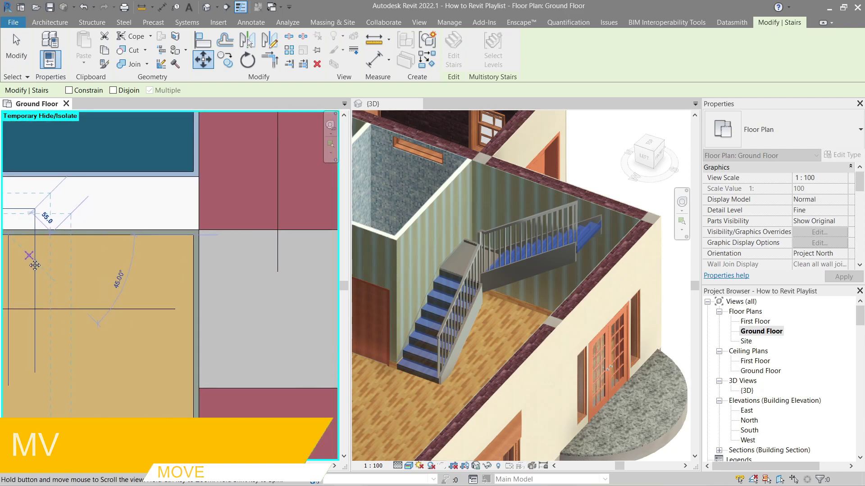
{"action": "left_click", "coordinate": [127, 244]}
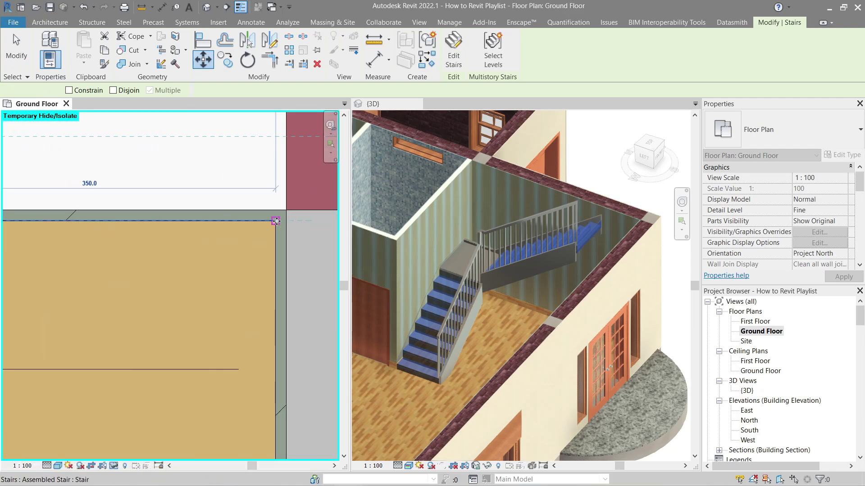
{"action": "key", "text": "Escape"}
Step: Check the stair against the walls in 3D and move it diagonally away from the wall corner, into the room
{"action": "scroll", "coordinate": [451, 245], "scroll_direction": "up", "scroll_amount": 5}
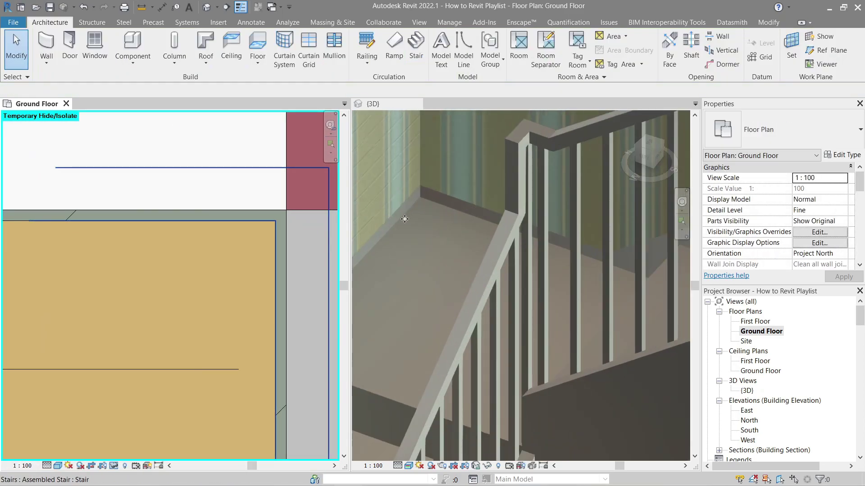
{"action": "scroll", "coordinate": [405, 219], "scroll_direction": "down", "scroll_amount": 5}
{"action": "scroll", "coordinate": [441, 378], "scroll_direction": "up", "scroll_amount": 3}
{"action": "middle_click_drag", "start_coordinate": [418, 396], "coordinate": [422, 308], "text": "shift"}
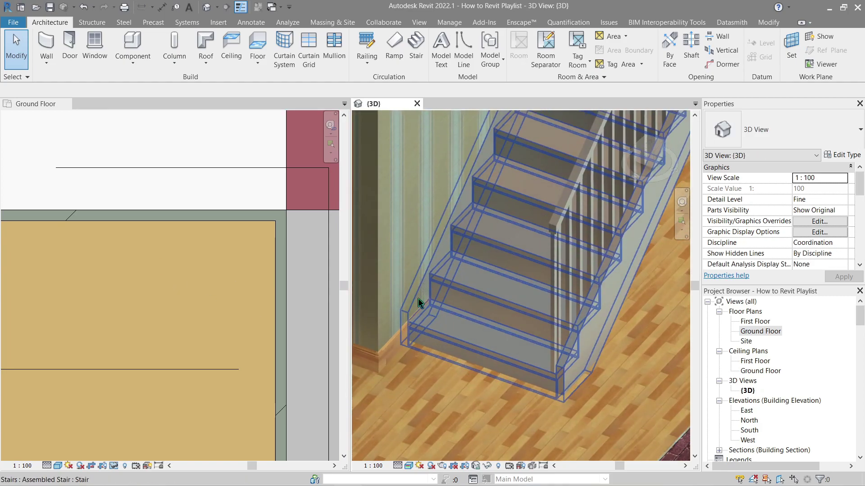
{"action": "scroll", "coordinate": [422, 308], "scroll_direction": "up", "scroll_amount": 3}
{"action": "scroll", "coordinate": [117, 255], "scroll_direction": "down", "scroll_amount": 2}
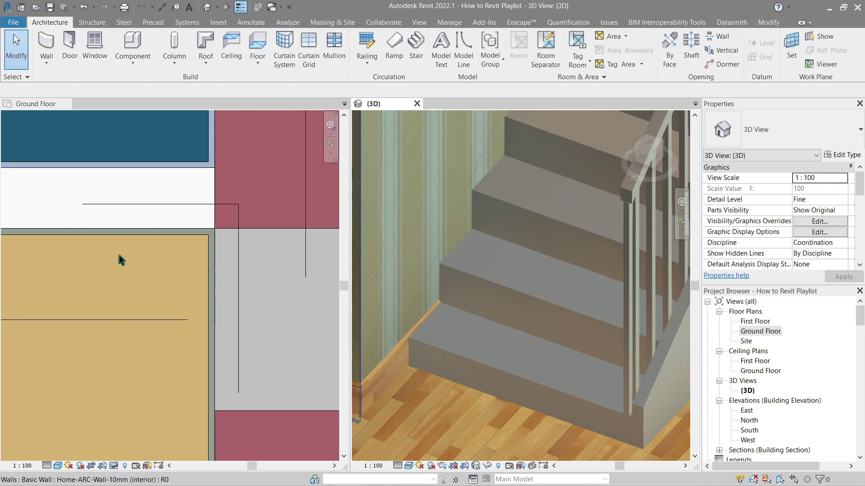
{"action": "left_click", "coordinate": [235, 238]}
{"action": "scroll", "coordinate": [232, 257], "scroll_direction": "down", "scroll_amount": 2}
{"action": "scroll", "coordinate": [247, 251], "scroll_direction": "up", "scroll_amount": 2}
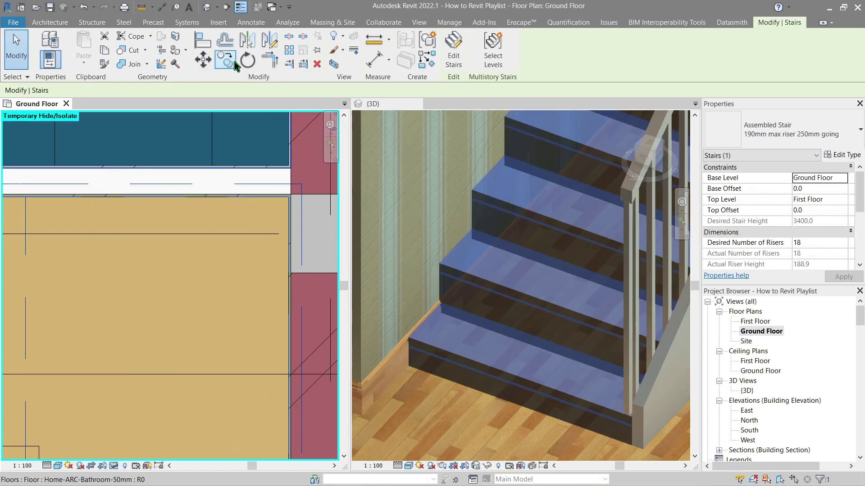
{"action": "left_click", "coordinate": [203, 59]}
{"action": "left_click", "coordinate": [207, 296]}
{"action": "left_click", "coordinate": [164, 339]}
{"action": "key", "text": "Escape"}
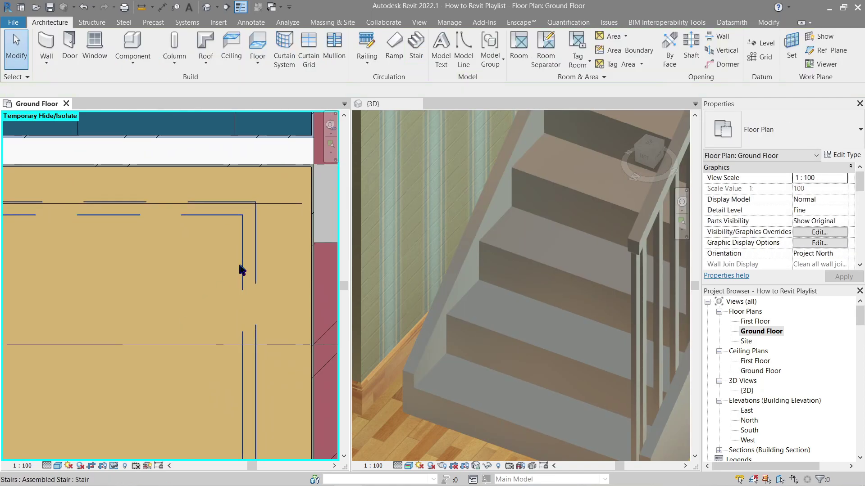
Step: Move the L-shaped stair so the outer stringer corner at its landing meets the inside corner of the room's walls
{"action": "left_click", "coordinate": [247, 280]}
{"action": "left_click", "coordinate": [203, 60]}
{"action": "left_click", "coordinate": [256, 204]}
{"action": "middle_click_drag", "start_coordinate": [261, 195], "coordinate": [14, 420]}
{"action": "scroll", "coordinate": [90, 382], "scroll_direction": "up", "scroll_amount": 2}
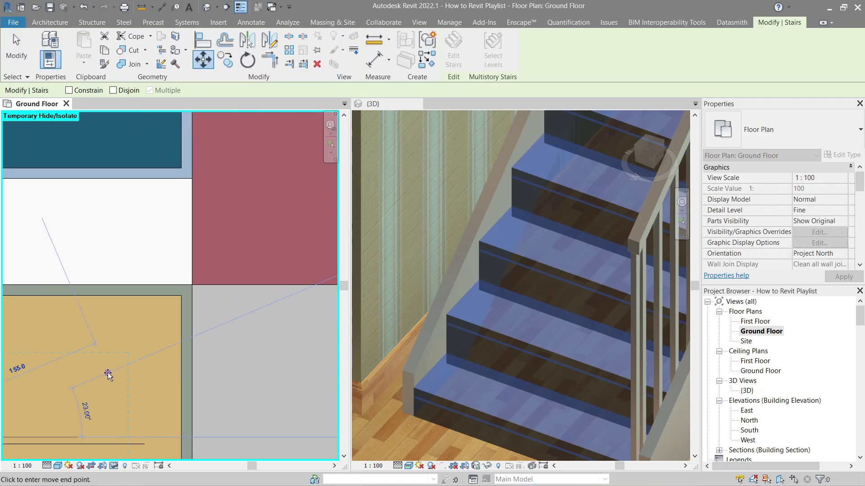
{"action": "left_click", "coordinate": [182, 297]}
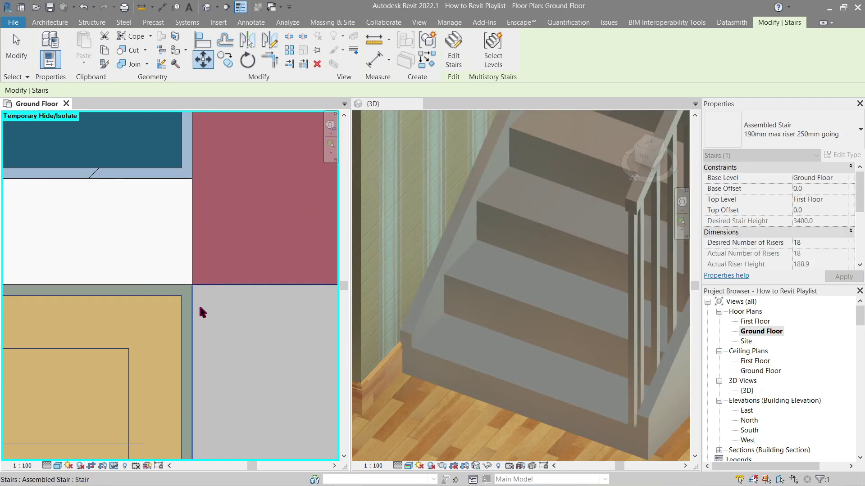
{"action": "key", "text": "Escape"}
Step: Check in 3D and in the Ground Floor plan how the L-shaped stair fits against the two walls
{"action": "scroll", "coordinate": [488, 363], "scroll_direction": "down", "scroll_amount": 3}
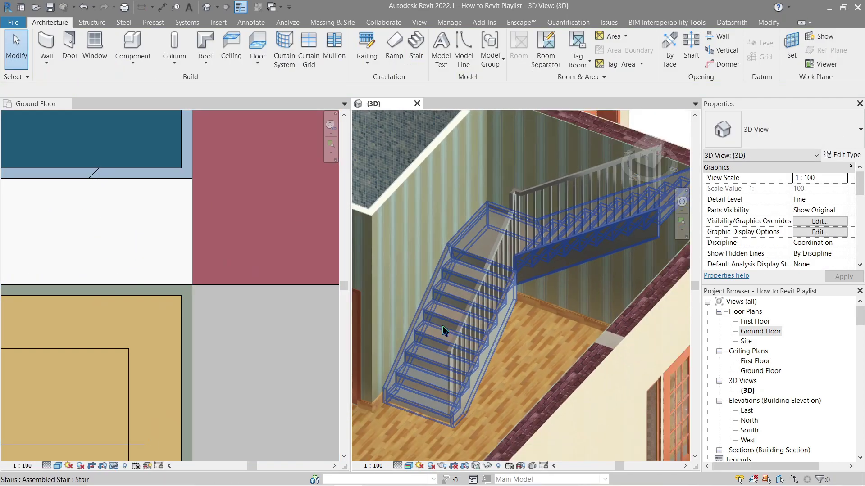
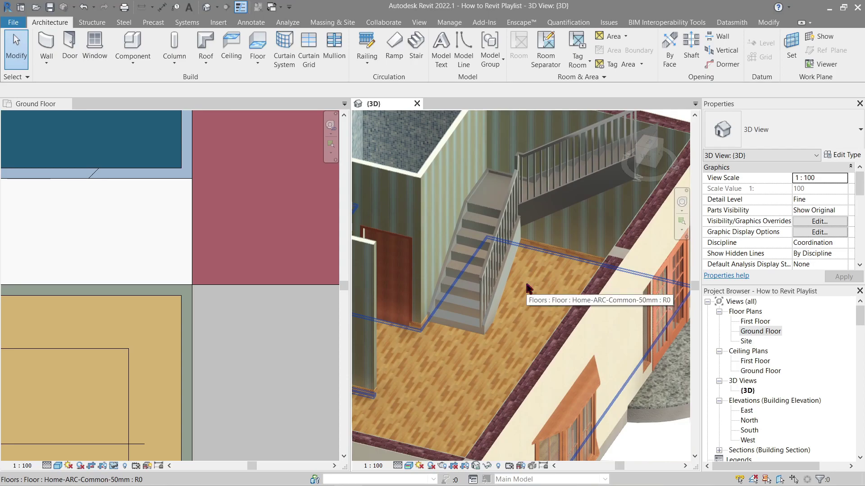
{"action": "scroll", "coordinate": [180, 342], "scroll_direction": "up", "scroll_amount": 5}
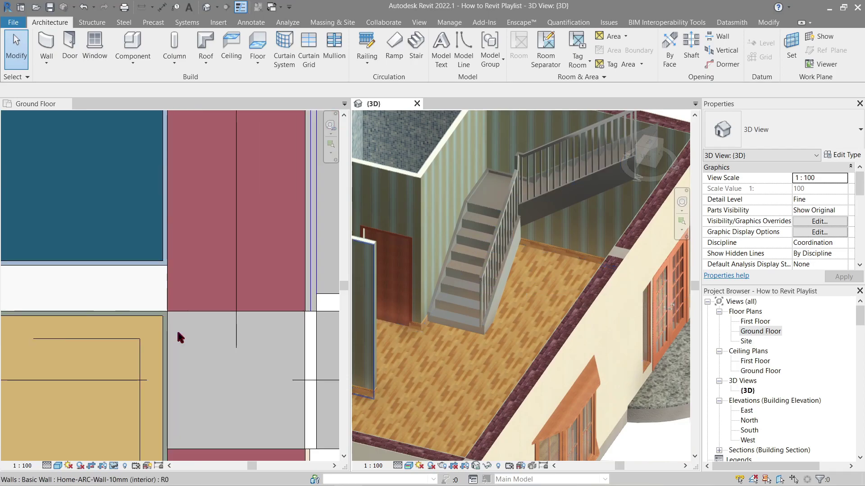
{"action": "scroll", "coordinate": [185, 351], "scroll_direction": "down", "scroll_amount": 4}
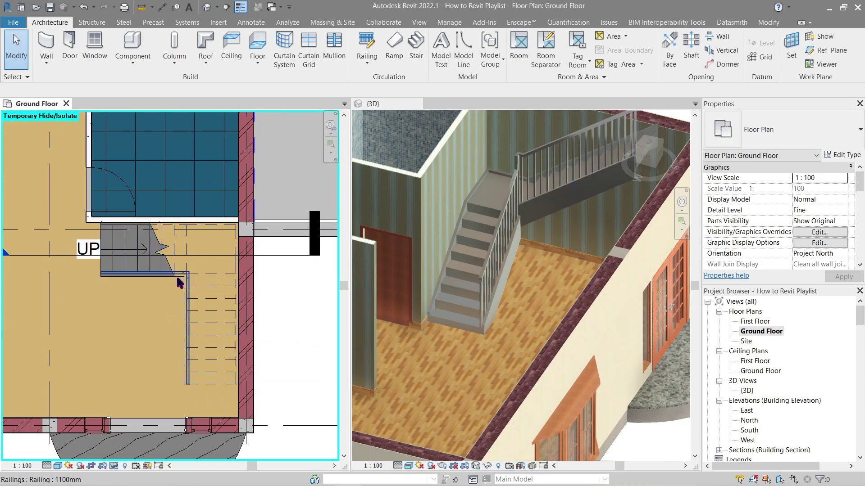
{"action": "middle_click_drag", "start_coordinate": [478, 274], "coordinate": [451, 324], "text": "shift"}
{"action": "scroll", "coordinate": [444, 283], "scroll_direction": "down", "scroll_amount": 4}
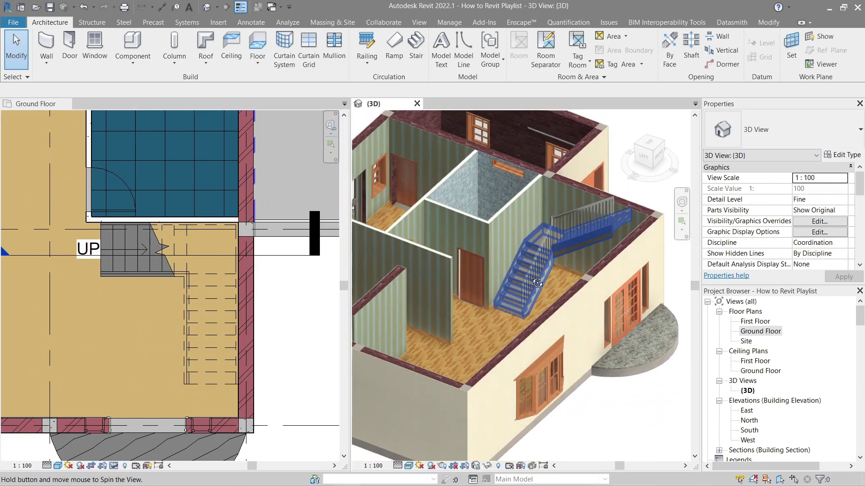
{"action": "scroll", "coordinate": [455, 371], "scroll_direction": "up", "scroll_amount": 8}
{"action": "scroll", "coordinate": [455, 371], "scroll_direction": "down", "scroll_amount": 3}
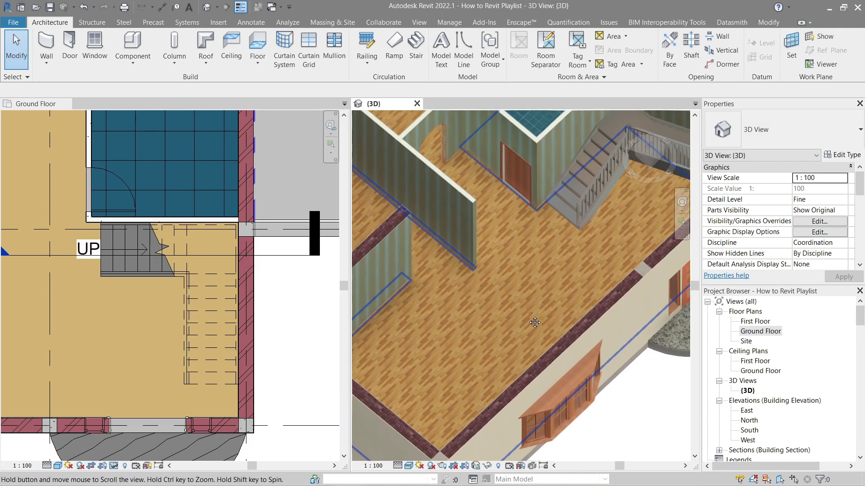
Step: Start a new stair with automatic landing off and draw a straight 8-riser run, 1750 mm long, inside the bay window room
{"action": "scroll", "coordinate": [154, 327], "scroll_direction": "down", "scroll_amount": 2}
{"action": "middle_click_drag", "start_coordinate": [155, 327], "coordinate": [253, 303]}
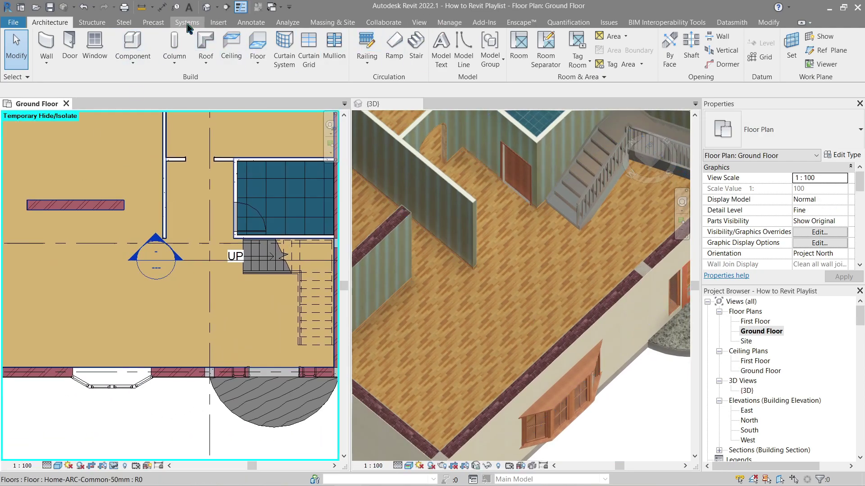
{"action": "left_click", "coordinate": [416, 50]}
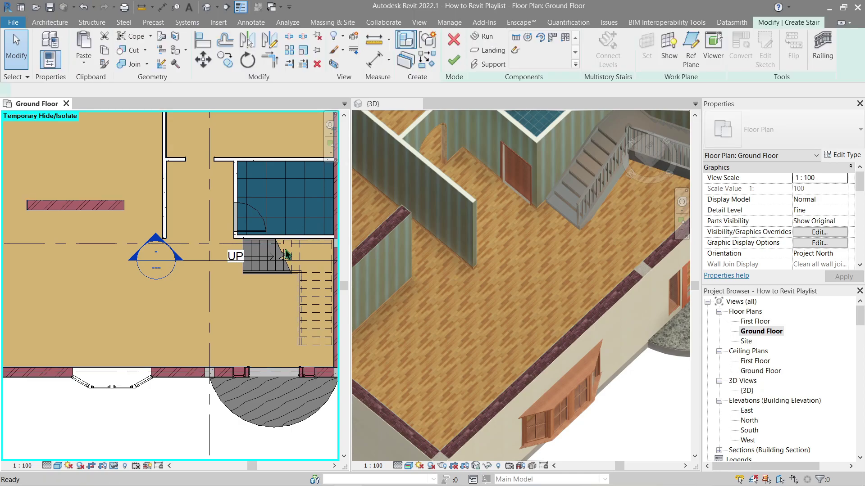
{"action": "scroll", "coordinate": [242, 299], "scroll_direction": "up", "scroll_amount": 1}
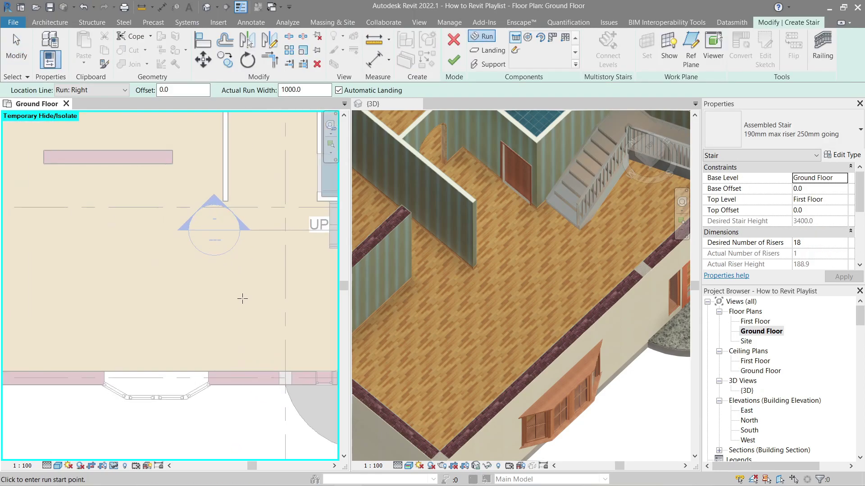
{"action": "left_click", "coordinate": [124, 264]}
{"action": "key", "text": "Escape"}
{"action": "key", "text": "Escape"}
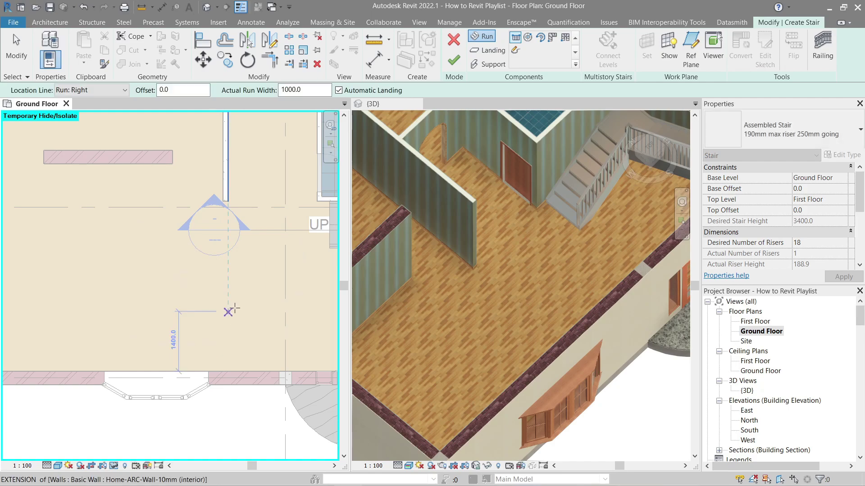
{"action": "left_click", "coordinate": [481, 37]}
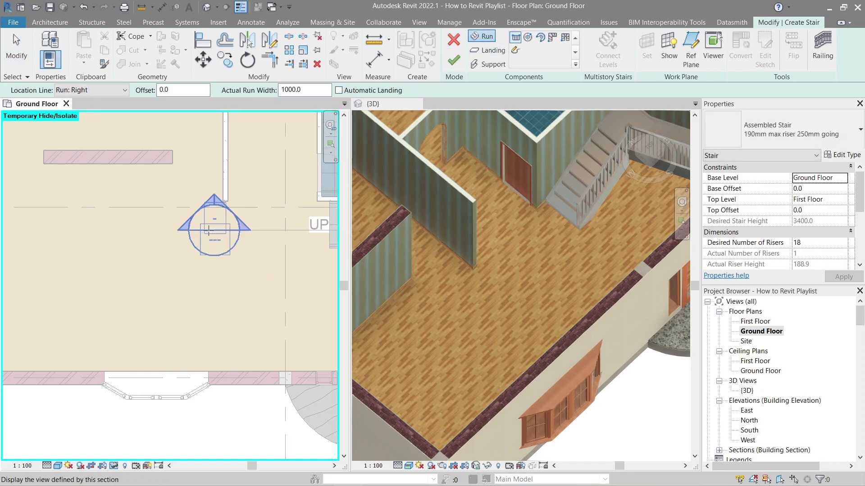
{"action": "left_click", "coordinate": [102, 279]}
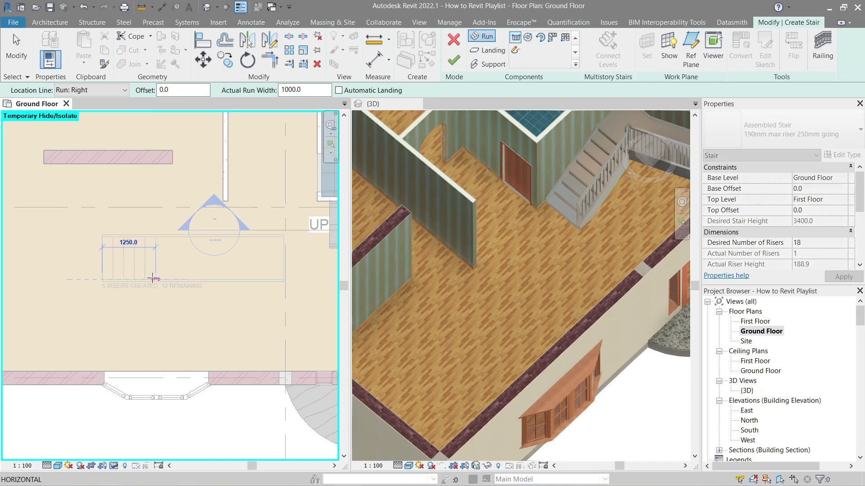
{"action": "left_click", "coordinate": [173, 280]}
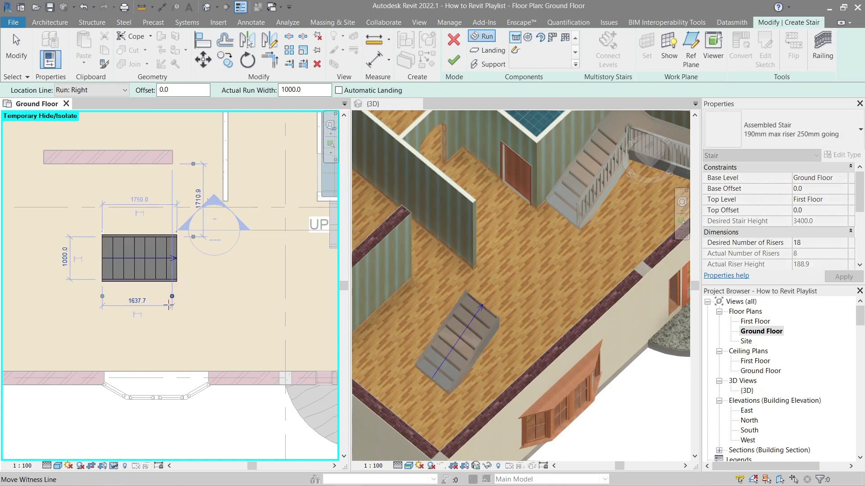
Step: Try a second 8-riser run parallel to the first, in the opposite direction and close to the bay window wall
{"action": "scroll", "coordinate": [195, 298], "scroll_direction": "up", "scroll_amount": 2}
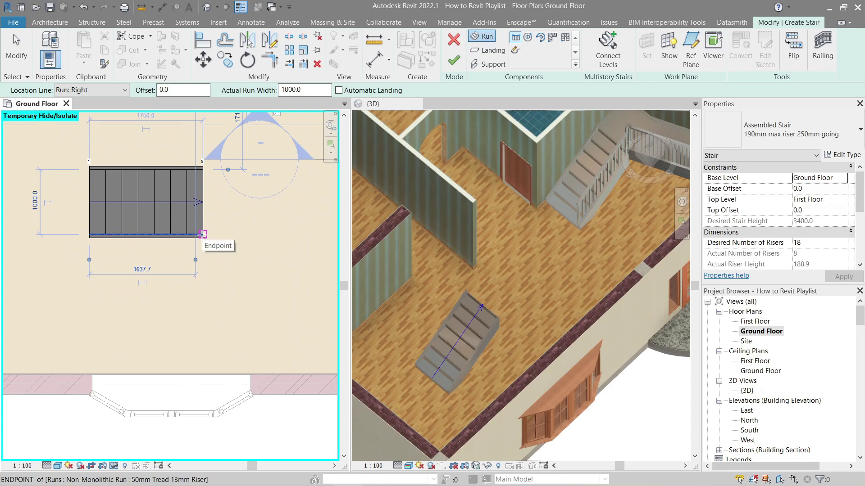
{"action": "left_click", "coordinate": [202, 326]}
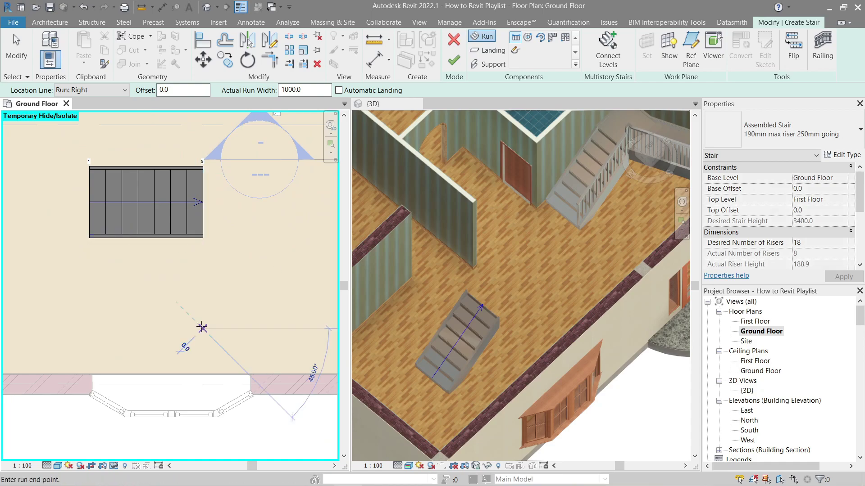
{"action": "left_click", "coordinate": [89, 326]}
{"action": "key", "text": "Escape"}
{"action": "key", "text": "Escape"}
{"action": "scroll", "coordinate": [149, 296], "scroll_direction": "down", "scroll_amount": 2}
{"action": "mouse_move", "coordinate": [148, 296]}
{"action": "middle_mouse_down"}
{"action": "mouse_move", "coordinate": [181, 286]}
{"action": "mouse_move", "coordinate": [149, 300]}
{"action": "middle_mouse_up"}
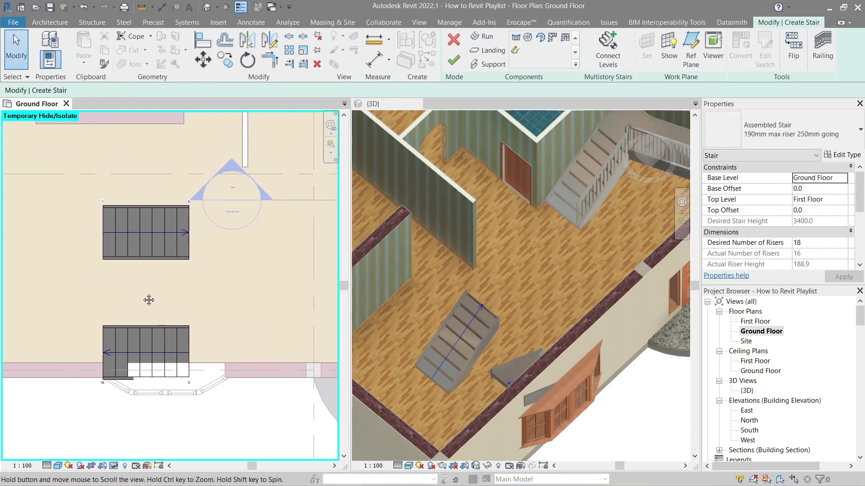
Step: Delete the run overlapping the bay window wall and redraw it nearer the first run, with 8 risers in the opposite direction
{"action": "left_click", "coordinate": [180, 332]}
{"action": "key", "text": "Delete"}
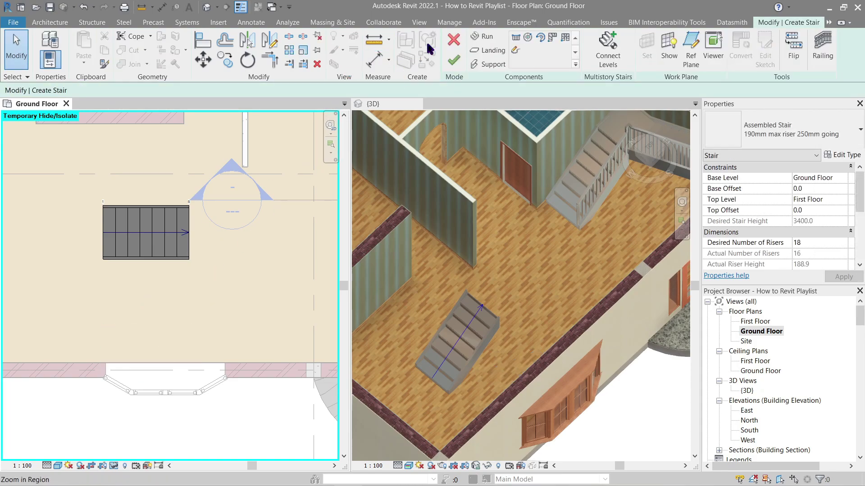
{"action": "left_click", "coordinate": [483, 40]}
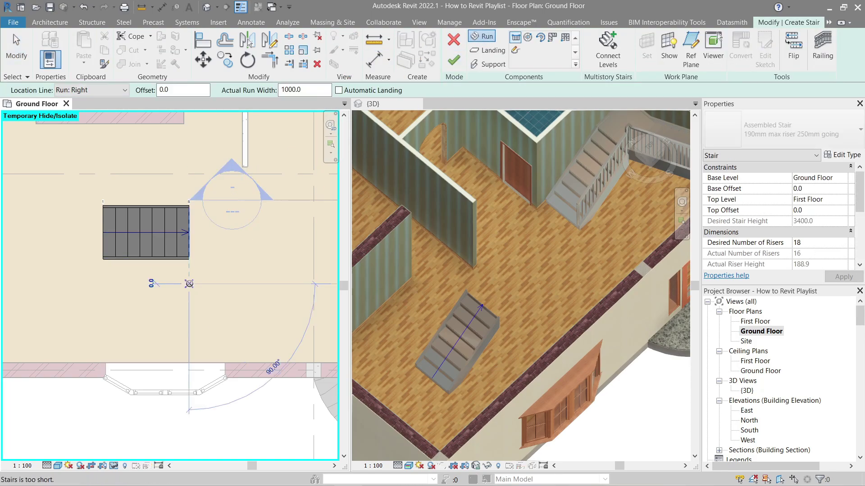
{"action": "left_click", "coordinate": [103, 284]}
{"action": "key", "text": "Escape"}
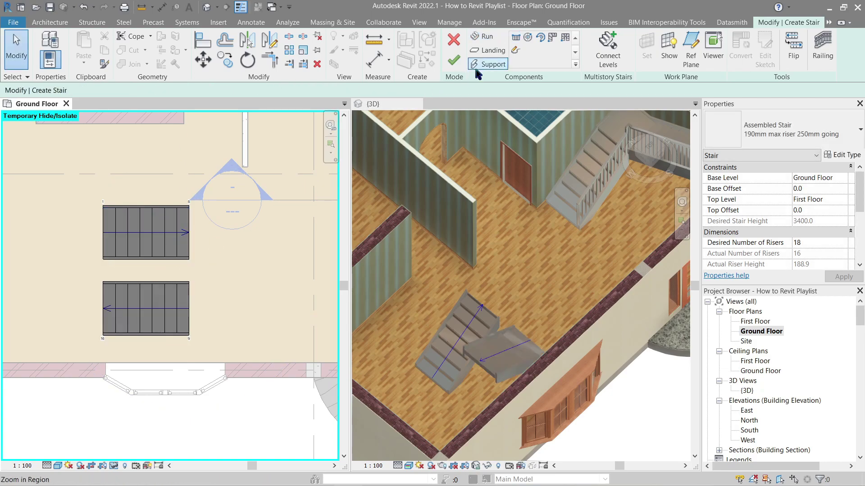
Step: Sketch a freestanding rectangular landing about 1400 mm long beyond the ends of the two runs and finish it
{"action": "left_click", "coordinate": [493, 52]}
{"action": "left_click", "coordinate": [528, 40]}
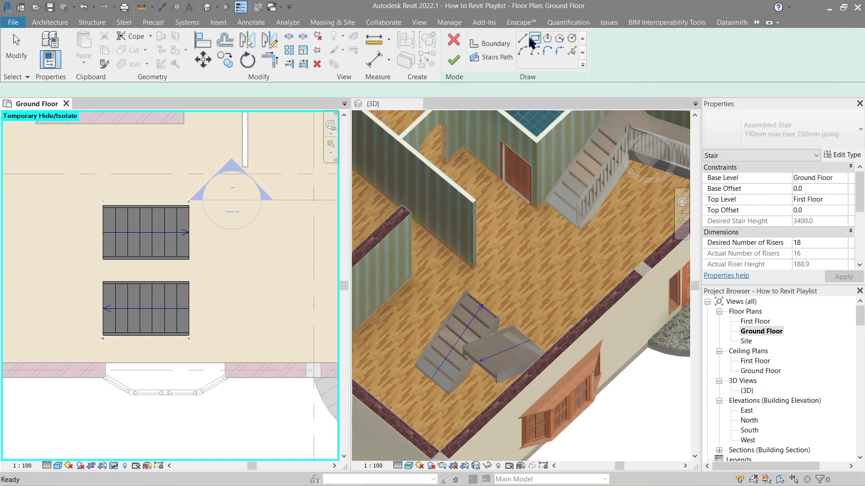
{"action": "left_click", "coordinate": [535, 38]}
{"action": "left_click", "coordinate": [224, 260]}
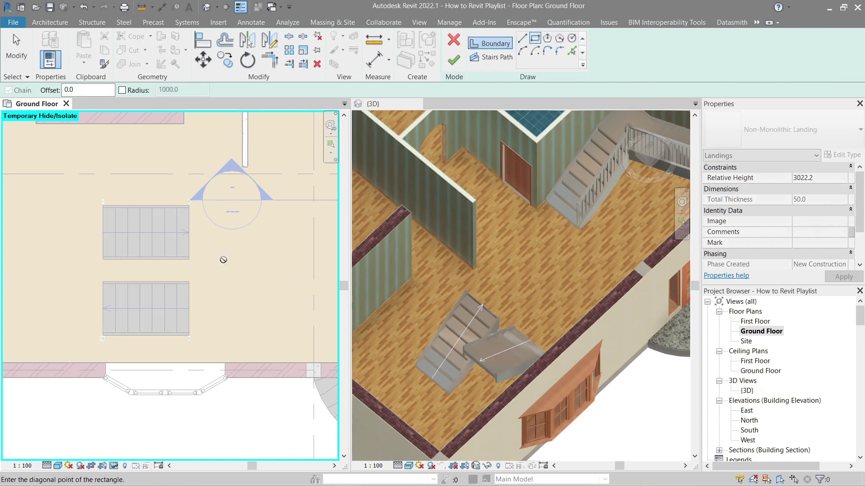
{"action": "left_click", "coordinate": [272, 328]}
{"action": "left_click", "coordinate": [460, 66]}
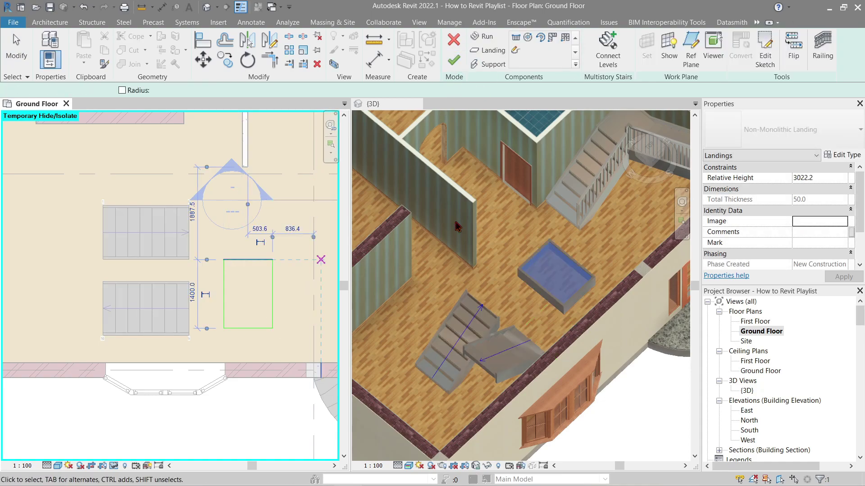
Step: Examine the landing's relative height in 3D and the riser numbers at the ends of both runs in plan
{"action": "middle_click_drag", "start_coordinate": [504, 234], "coordinate": [377, 310], "text": "shift"}
{"action": "scroll", "coordinate": [479, 302], "scroll_direction": "up", "scroll_amount": 3}
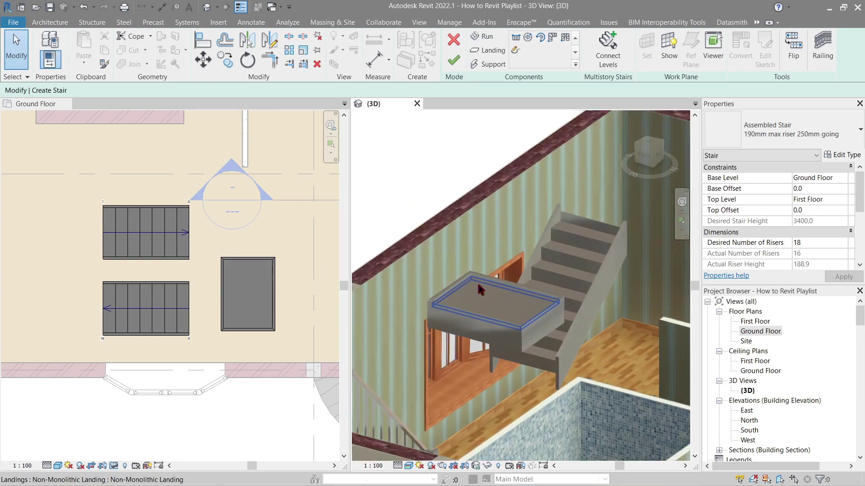
{"action": "left_click", "coordinate": [478, 284]}
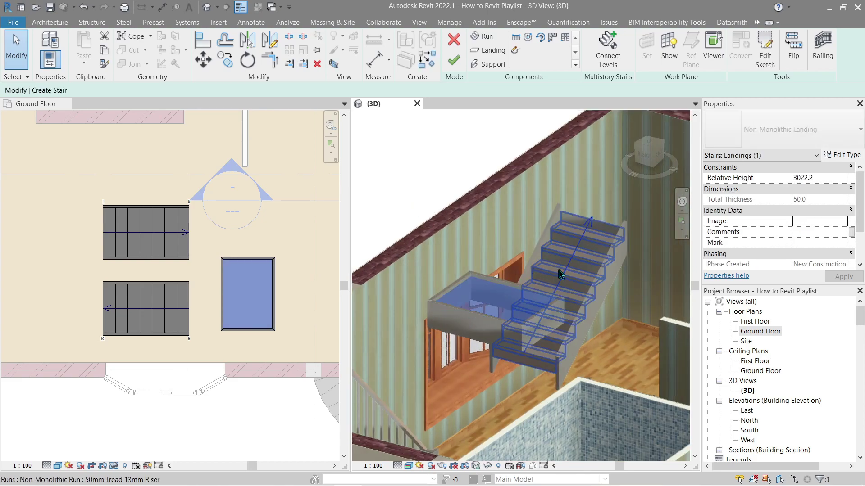
{"action": "scroll", "coordinate": [146, 356], "scroll_direction": "up", "scroll_amount": 2}
{"action": "scroll", "coordinate": [40, 339], "scroll_direction": "up", "scroll_amount": 2}
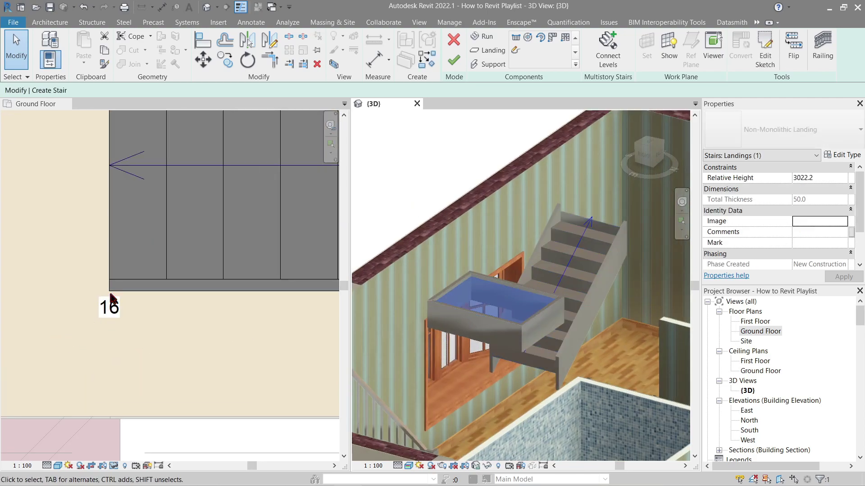
{"action": "scroll", "coordinate": [113, 300], "scroll_direction": "down", "scroll_amount": 3}
{"action": "middle_click_drag", "start_coordinate": [174, 304], "coordinate": [189, 360]}
{"action": "scroll", "coordinate": [203, 247], "scroll_direction": "down", "scroll_amount": 1}
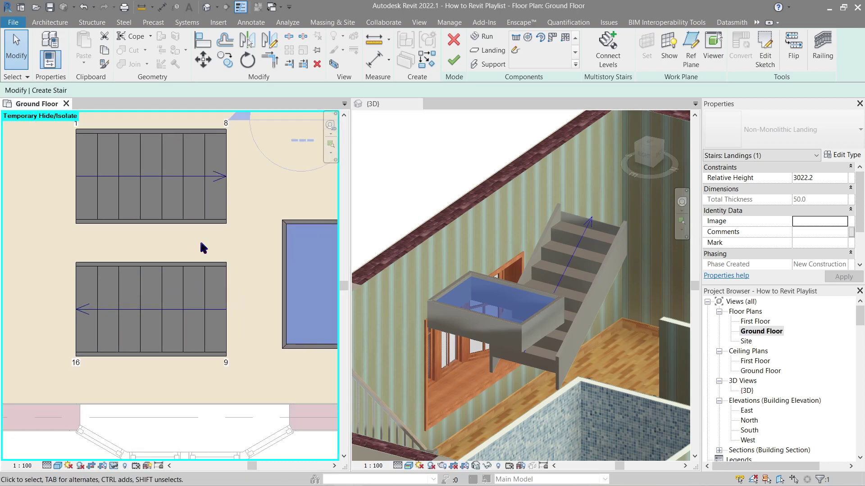
{"action": "middle_click_drag", "start_coordinate": [203, 248], "coordinate": [162, 309]}
{"action": "scroll", "coordinate": [177, 198], "scroll_direction": "up", "scroll_amount": 4}
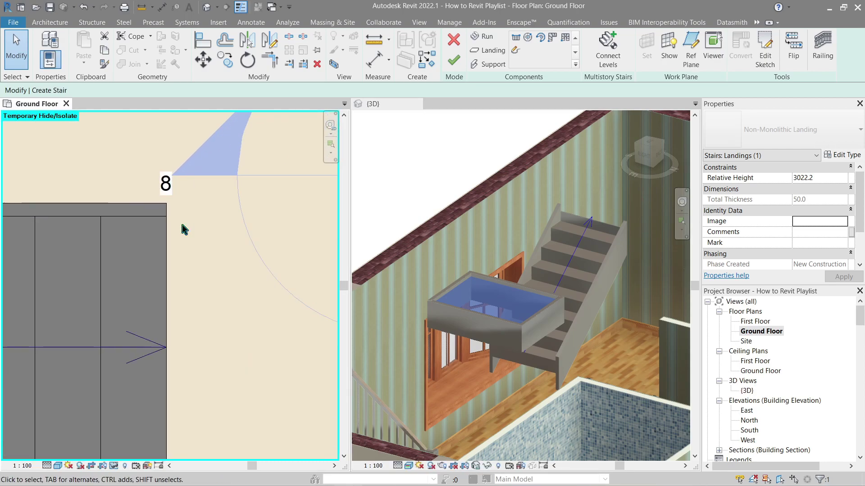
{"action": "scroll", "coordinate": [182, 224], "scroll_direction": "down", "scroll_amount": 3}
{"action": "middle_click_drag", "start_coordinate": [182, 224], "coordinate": [182, 386]}
{"action": "scroll", "coordinate": [213, 331], "scroll_direction": "up", "scroll_amount": 3}
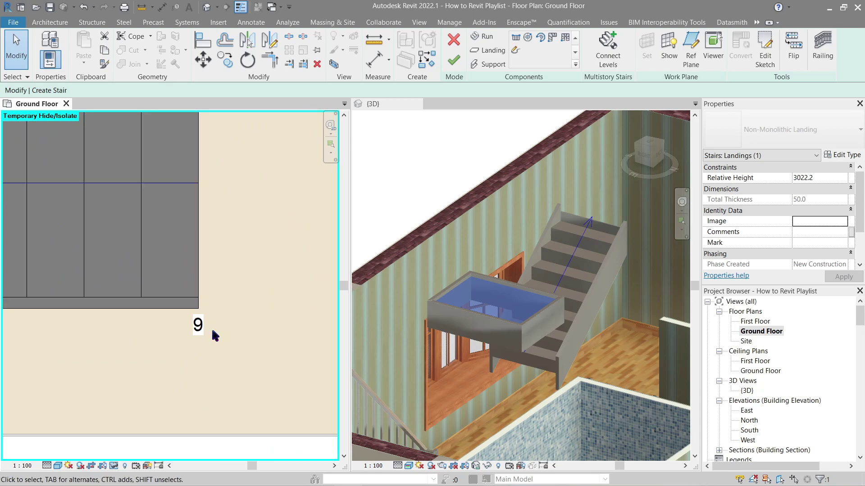
{"action": "scroll", "coordinate": [212, 330], "scroll_direction": "down", "scroll_amount": 3}
{"action": "middle_click_drag", "start_coordinate": [218, 331], "coordinate": [198, 341]}
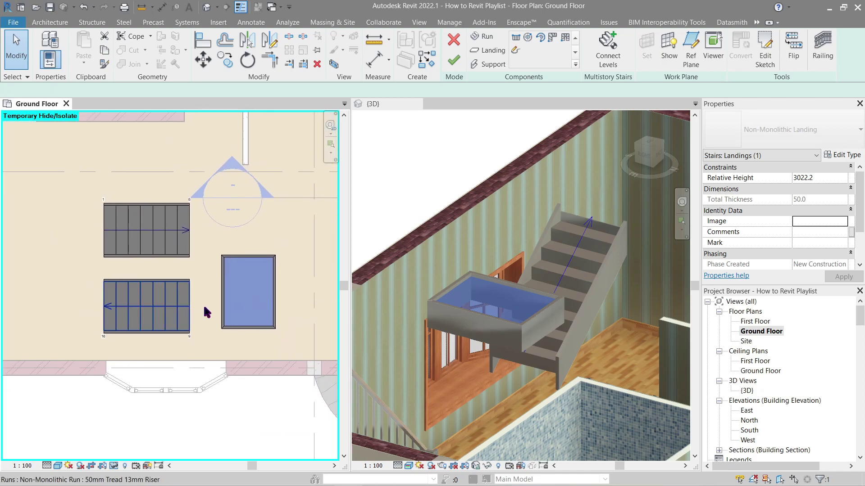
Step: Delete the sketched landing with its supports and the second run, keeping only the first run
{"action": "left_click", "coordinate": [207, 309]}
{"action": "left_click", "coordinate": [217, 302]}
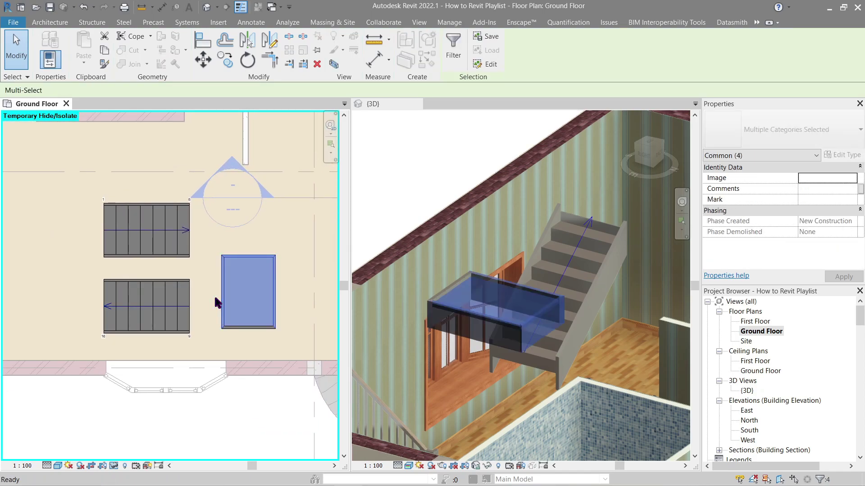
{"action": "key", "text": "Delete"}
{"action": "left_click", "coordinate": [147, 315]}
{"action": "key", "text": "Delete"}
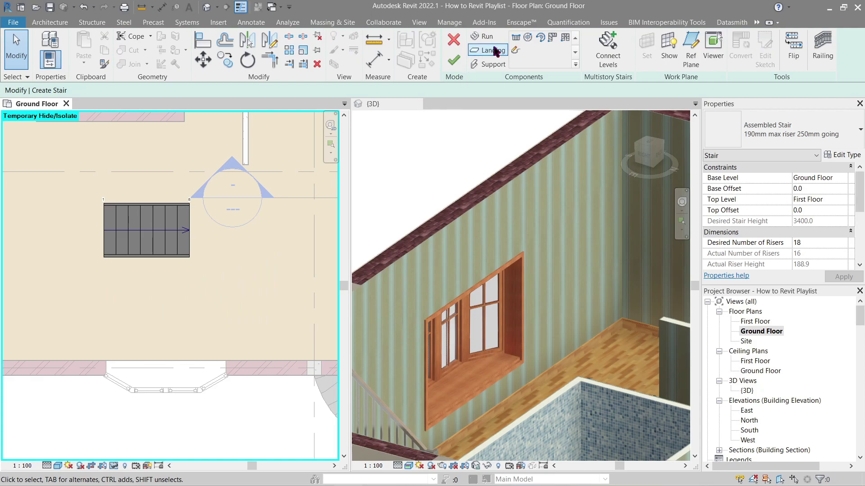
Step: Sketch a rectangular landing boundary about 1190 by 1030 mm extending directly from the end of the first run
{"action": "left_click", "coordinate": [527, 40]}
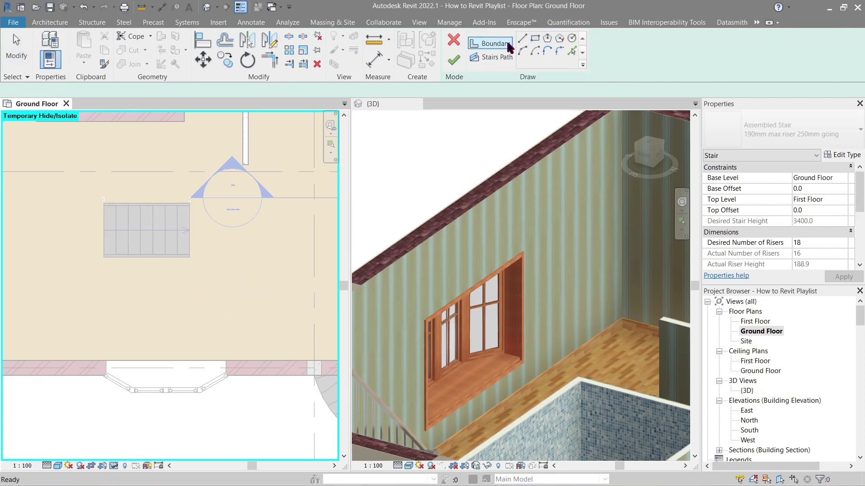
{"action": "left_click", "coordinate": [535, 38]}
{"action": "scroll", "coordinate": [227, 163], "scroll_direction": "up", "scroll_amount": 5}
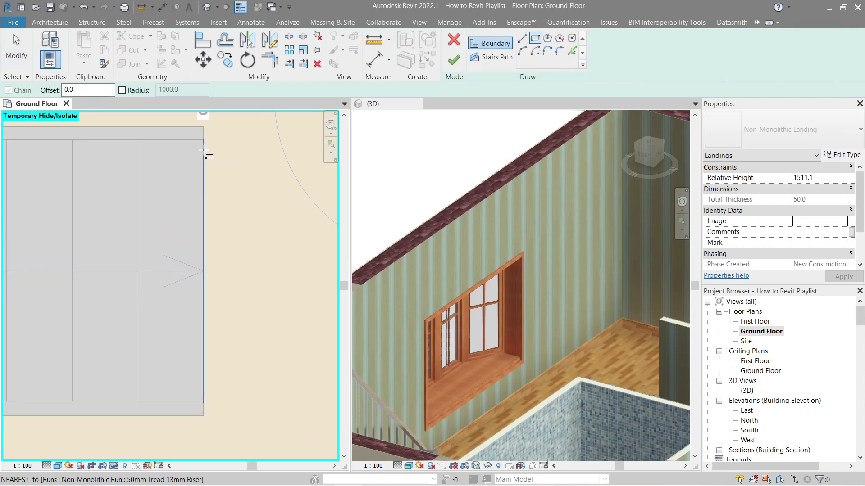
{"action": "left_click", "coordinate": [203, 130]}
{"action": "scroll", "coordinate": [207, 136], "scroll_direction": "down", "scroll_amount": 3}
{"action": "middle_click_drag", "start_coordinate": [235, 222], "coordinate": [142, 264]}
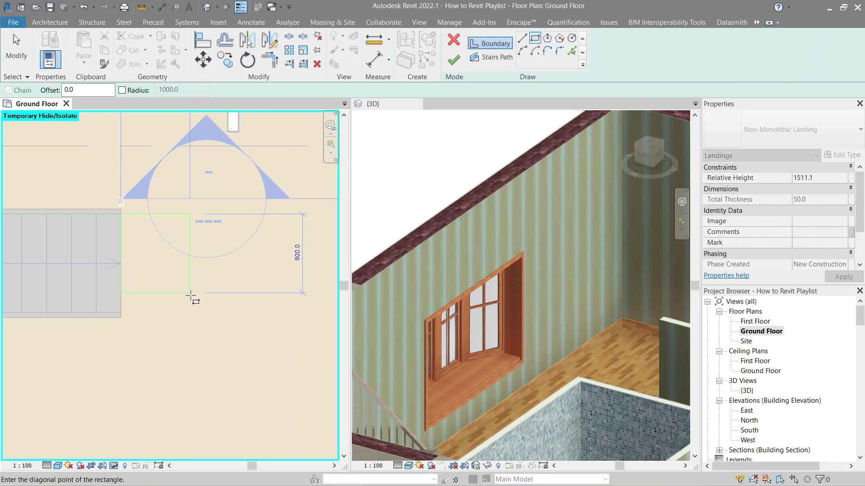
{"action": "left_click", "coordinate": [238, 316]}
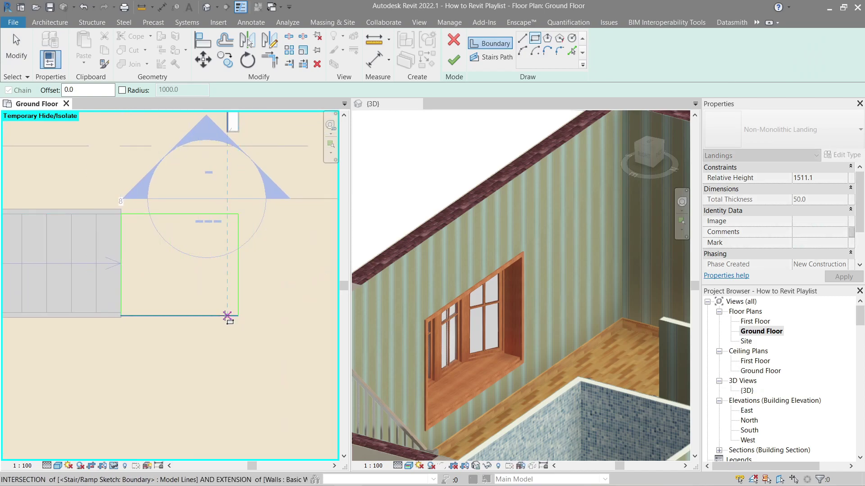
{"action": "key", "text": "Escape"}
Step: Try to align the landing boundary's far edge with the end of the run
{"action": "key", "text": "a"}
{"action": "key", "text": "l"}
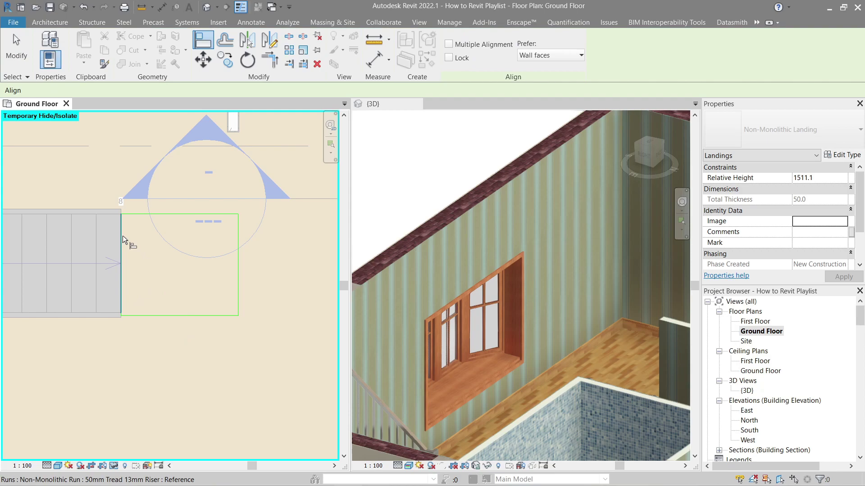
{"action": "left_click", "coordinate": [123, 236]}
{"action": "left_click", "coordinate": [237, 264]}
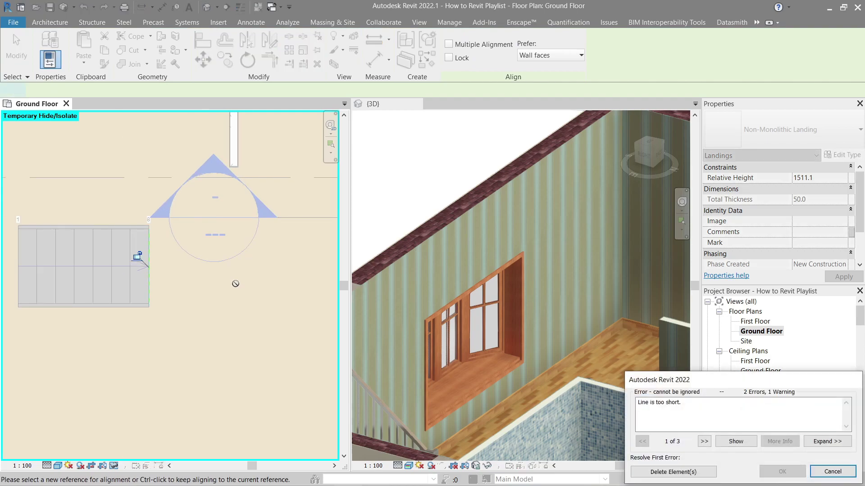
{"action": "key", "text": "Escape"}
{"action": "key", "text": "Escape"}
Step: Set the landing boundary's far edge 1000 mm from the end of the run and finish the landing sketch
{"action": "left_click", "coordinate": [209, 317]}
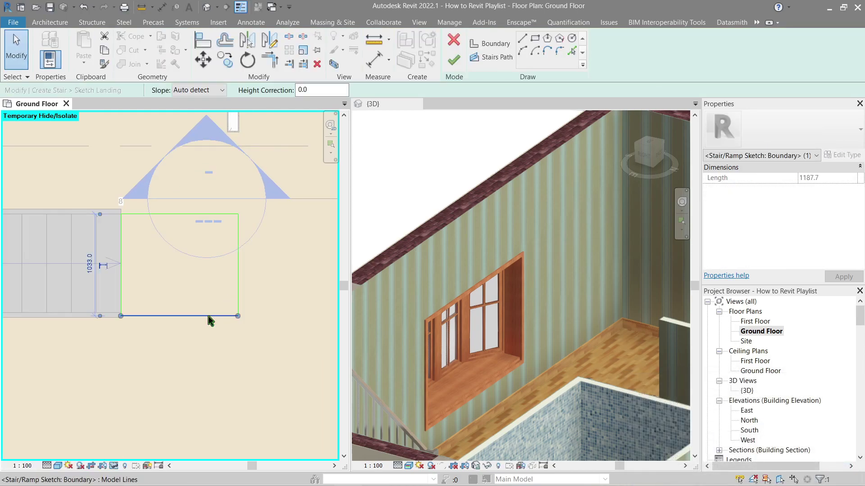
{"action": "left_click", "coordinate": [238, 288]}
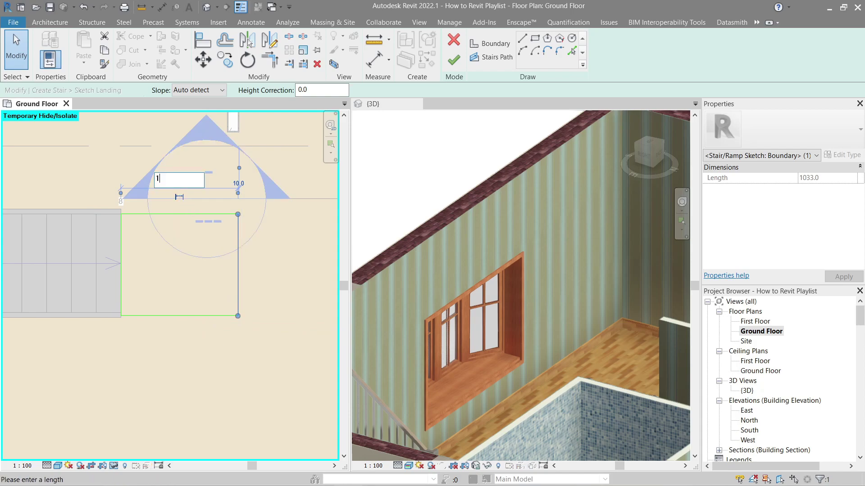
{"action": "left_click", "coordinate": [177, 185]}
{"action": "type", "text": "1000"}
{"action": "key", "text": "Return"}
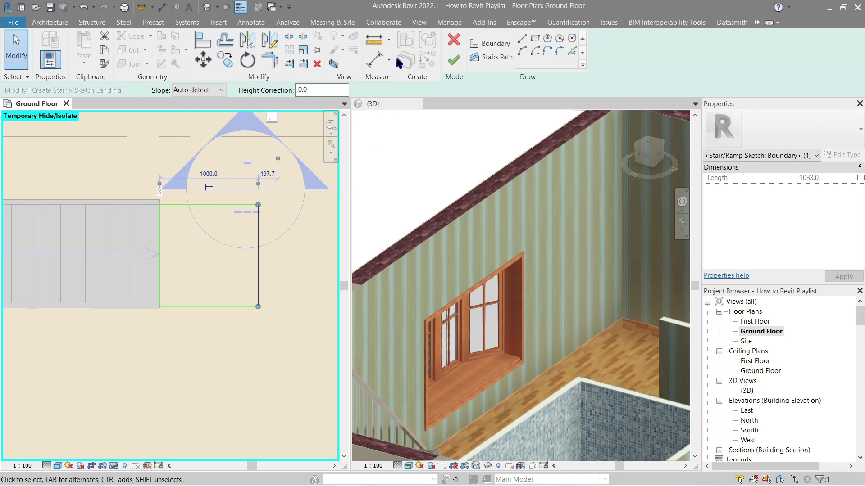
{"action": "left_click", "coordinate": [454, 62]}
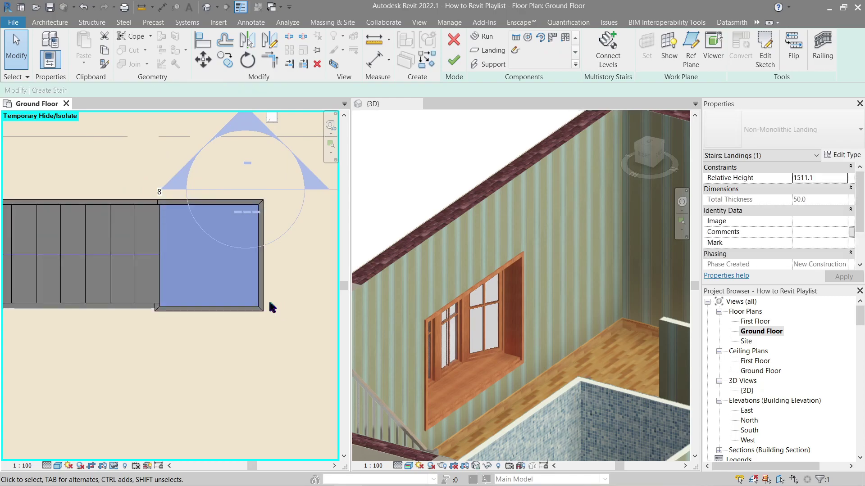
Step: Examine in 3D how the sketched landing and its stringers meet the top of the first run
{"action": "scroll", "coordinate": [441, 308], "scroll_direction": "down", "scroll_amount": 2}
{"action": "middle_click_drag", "start_coordinate": [440, 308], "coordinate": [649, 367], "text": "shift"}
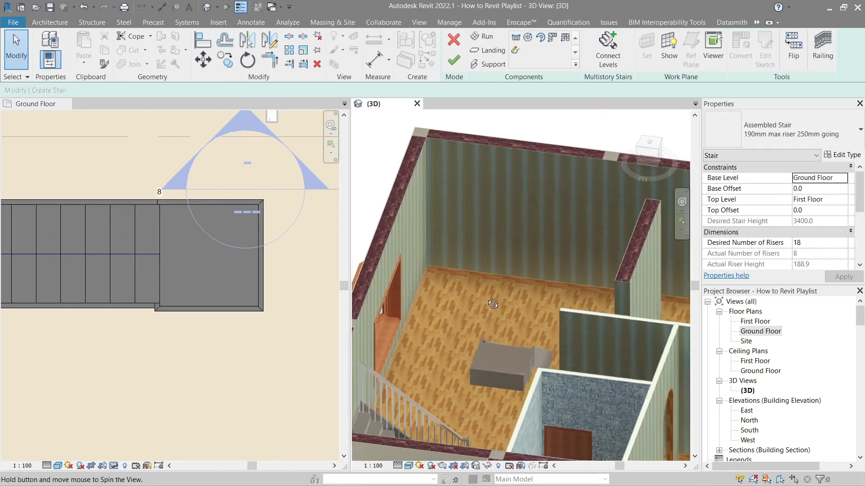
{"action": "scroll", "coordinate": [586, 311], "scroll_direction": "up", "scroll_amount": 4}
{"action": "scroll", "coordinate": [522, 290], "scroll_direction": "down", "scroll_amount": 1}
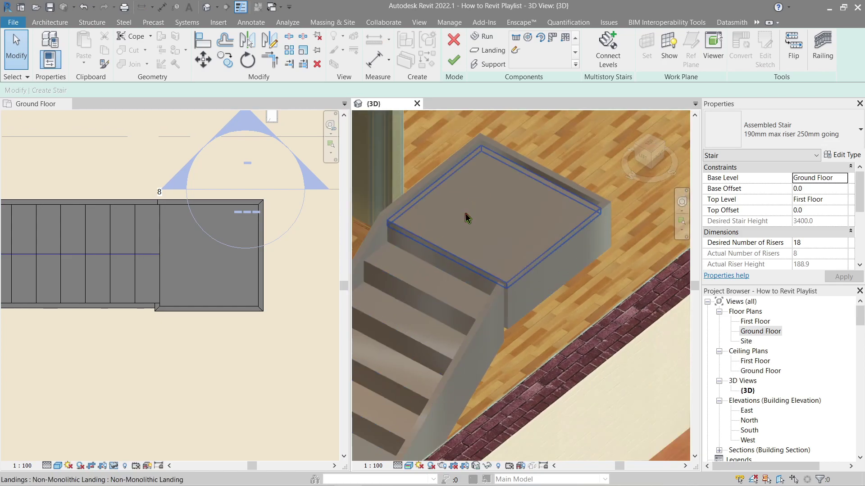
{"action": "left_click", "coordinate": [474, 226]}
{"action": "scroll", "coordinate": [511, 306], "scroll_direction": "up", "scroll_amount": 4}
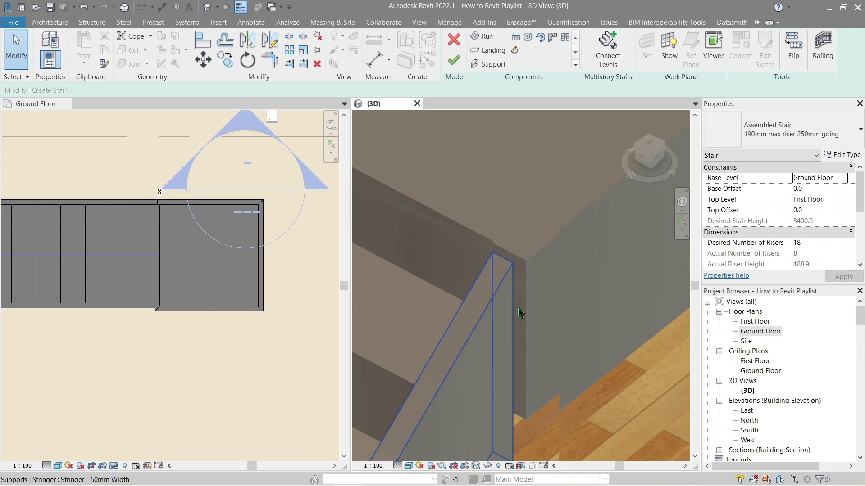
{"action": "scroll", "coordinate": [517, 304], "scroll_direction": "down", "scroll_amount": 2}
{"action": "mouse_move", "coordinate": [518, 307]}
{"action": "middle_mouse_down", "text": "shift"}
{"action": "mouse_move", "coordinate": [543, 303]}
{"action": "mouse_move", "coordinate": [519, 318]}
{"action": "mouse_move", "coordinate": [513, 309]}
{"action": "middle_mouse_up", "text": "shift"}
{"action": "scroll", "coordinate": [513, 311], "scroll_direction": "down", "scroll_amount": 3}
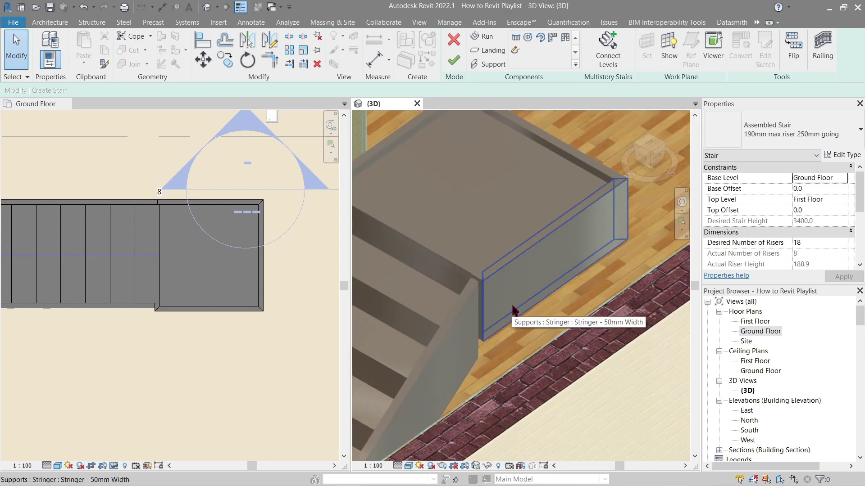
Step: Delete the stringer along the landing edge facing the bay window and its short leftover piece beside the run
{"action": "left_click", "coordinate": [170, 366]}
{"action": "scroll", "coordinate": [146, 318], "scroll_direction": "up", "scroll_amount": 2}
{"action": "left_click", "coordinate": [153, 287]}
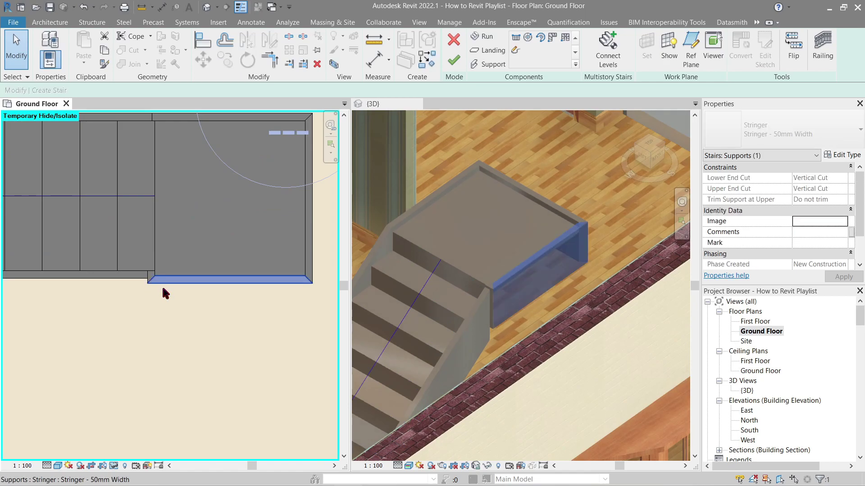
{"action": "key", "text": "Delete"}
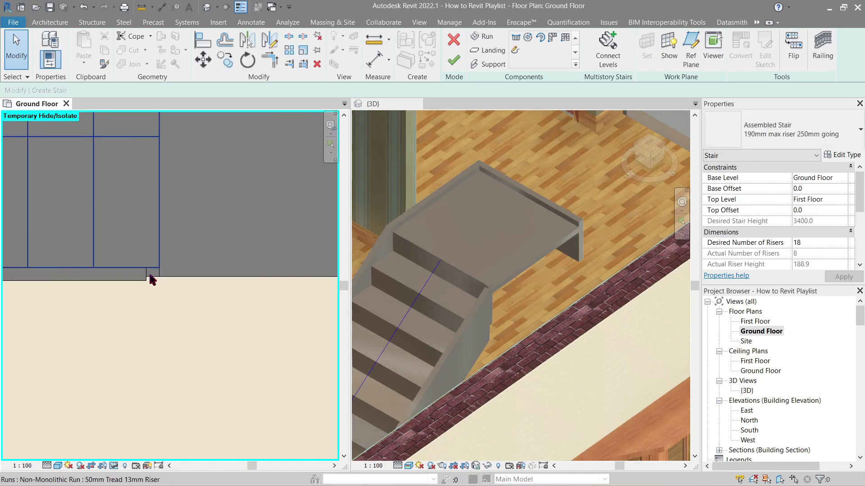
{"action": "scroll", "coordinate": [150, 275], "scroll_direction": "up", "scroll_amount": 3}
{"action": "left_click", "coordinate": [154, 275]}
{"action": "key", "text": "Delete"}
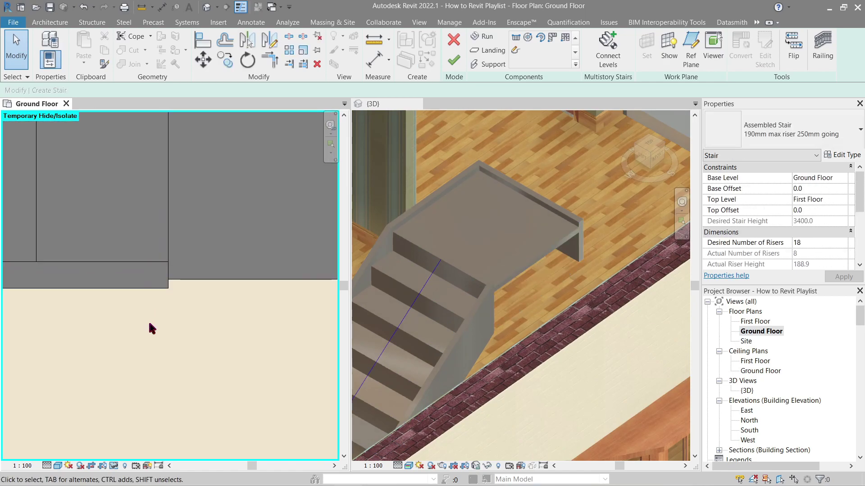
Step: Draw a 1250 mm run with 6 risers from the landing's inner corner, perpendicular to the first run, towards the bay window
{"action": "scroll", "coordinate": [170, 314], "scroll_direction": "down", "scroll_amount": 3}
{"action": "scroll", "coordinate": [225, 325], "scroll_direction": "down", "scroll_amount": 4}
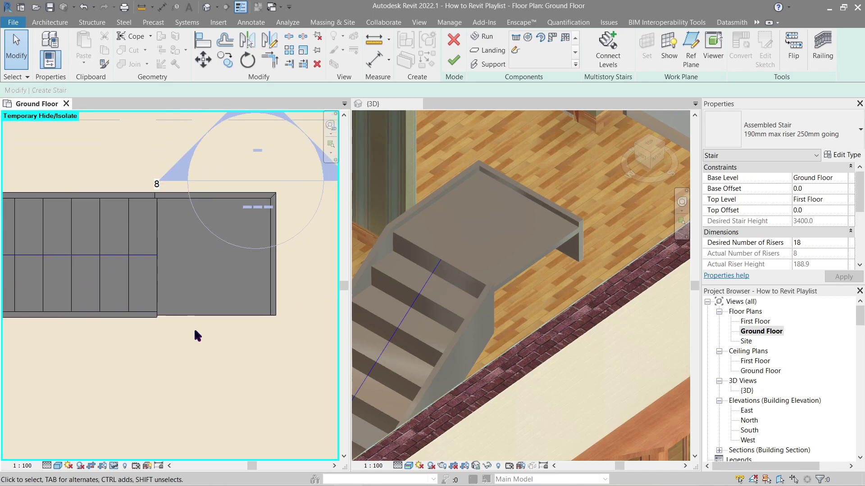
{"action": "middle_click_drag", "start_coordinate": [197, 344], "coordinate": [204, 312]}
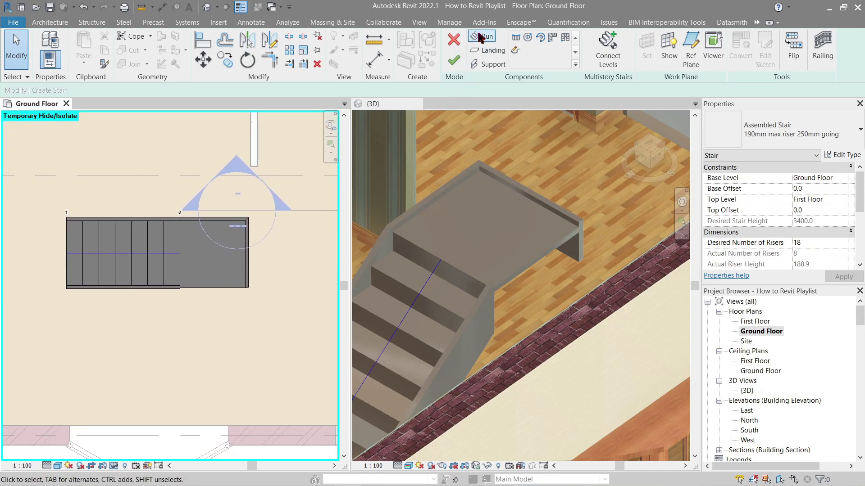
{"action": "left_click", "coordinate": [481, 38]}
{"action": "scroll", "coordinate": [210, 289], "scroll_direction": "up", "scroll_amount": 4}
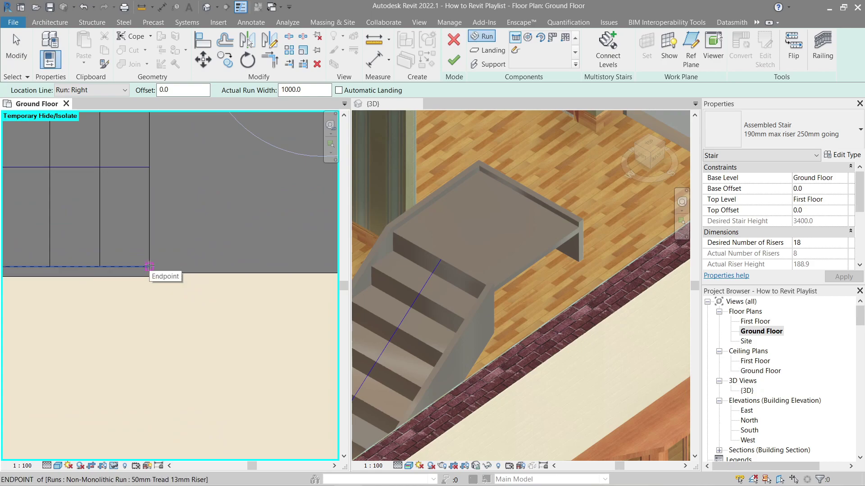
{"action": "left_click", "coordinate": [149, 267]}
{"action": "scroll", "coordinate": [169, 309], "scroll_direction": "down", "scroll_amount": 4}
{"action": "middle_click_drag", "start_coordinate": [170, 309], "coordinate": [194, 235]}
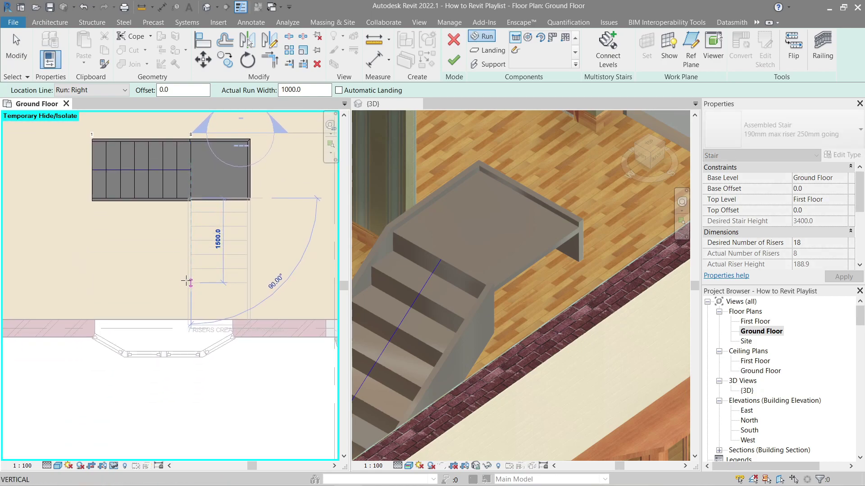
{"action": "scroll", "coordinate": [190, 275], "scroll_direction": "up", "scroll_amount": 2}
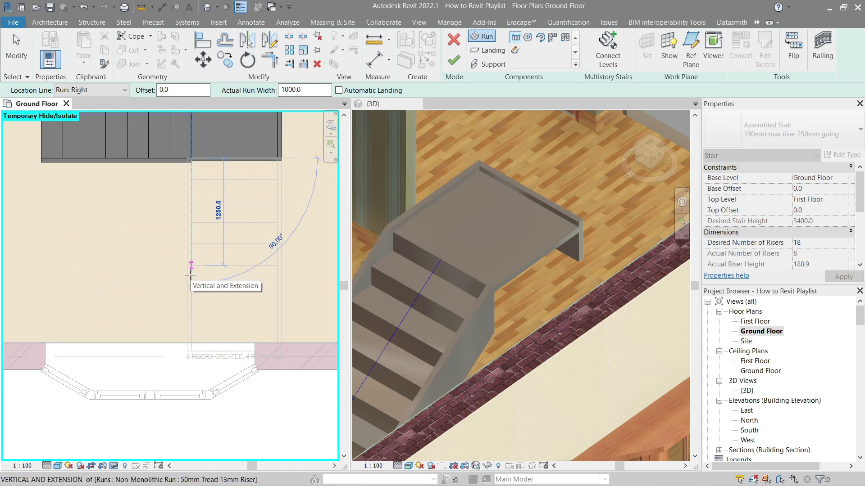
{"action": "middle_click_drag", "start_coordinate": [190, 274], "coordinate": [168, 317]}
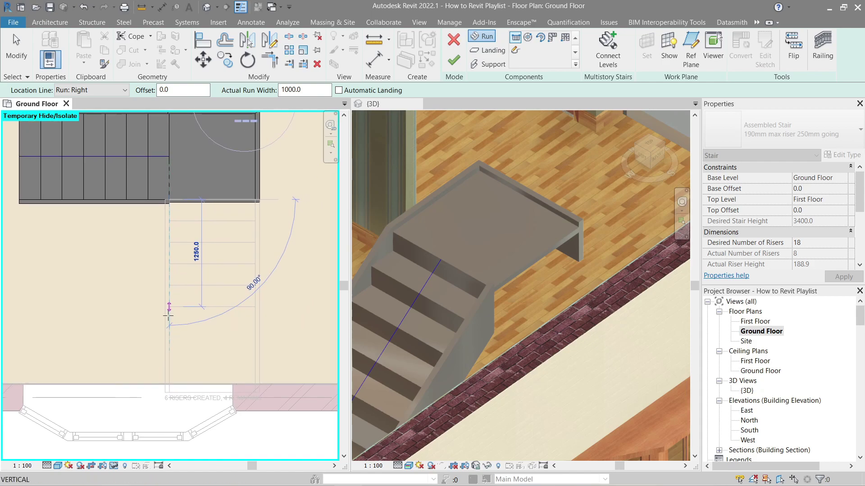
{"action": "left_click", "coordinate": [169, 309]}
{"action": "key", "text": "Escape"}
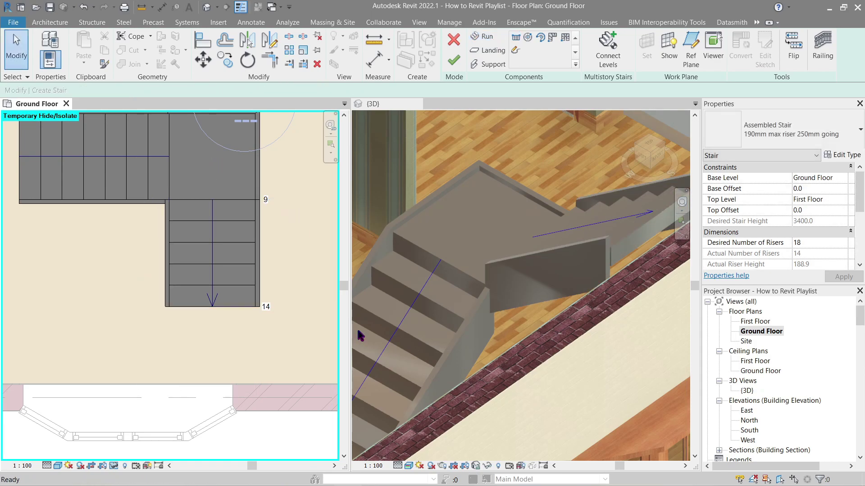
Step: Move both runs, the landing and their supports together farther away from the bay window wall
{"action": "scroll", "coordinate": [316, 273], "scroll_direction": "down", "scroll_amount": 2}
{"action": "middle_click_drag", "start_coordinate": [315, 239], "coordinate": [246, 301]}
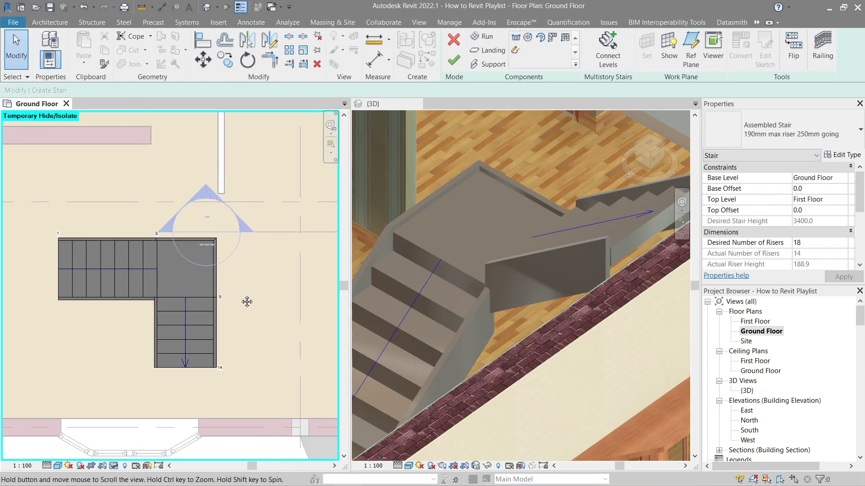
{"action": "key", "text": "f"}
{"action": "key", "text": "i"}
{"action": "key", "text": "m"}
{"action": "key", "text": "v"}
{"action": "left_click", "coordinate": [242, 293]}
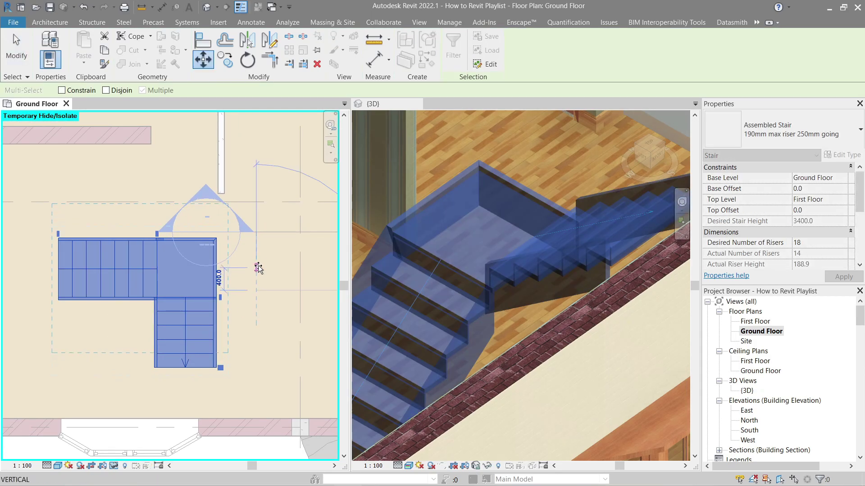
{"action": "left_click", "coordinate": [260, 258]}
Step: Examine the L-shaped stair in 3D, its riser numbers in plan, and its desired and actual number of risers
{"action": "double_click", "coordinate": [479, 279]}
{"action": "middle_click_drag", "start_coordinate": [478, 279], "coordinate": [464, 326], "text": "shift"}
{"action": "left_click", "coordinate": [495, 315]}
{"action": "key", "text": "Escape"}
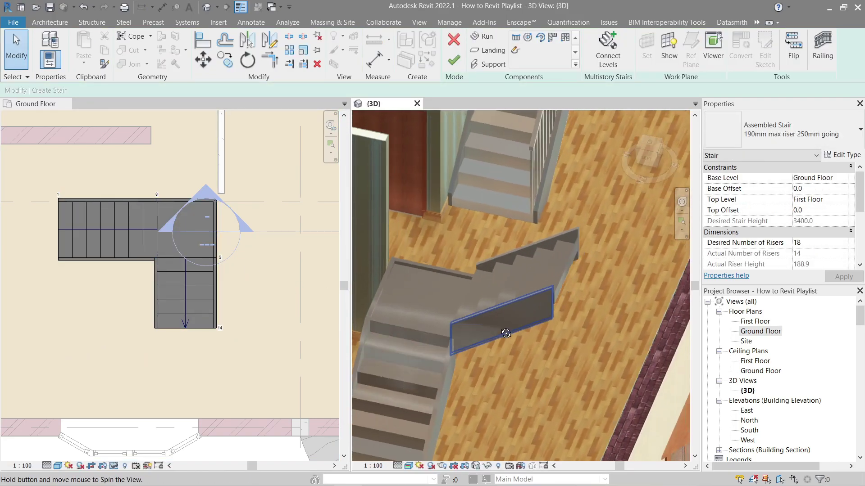
{"action": "mouse_move", "coordinate": [500, 288]}
{"action": "middle_mouse_down", "text": "shift"}
{"action": "mouse_move", "coordinate": [554, 303]}
{"action": "mouse_move", "coordinate": [513, 298]}
{"action": "middle_mouse_up", "text": "shift"}
{"action": "scroll", "coordinate": [100, 280], "scroll_direction": "up", "scroll_amount": 4}
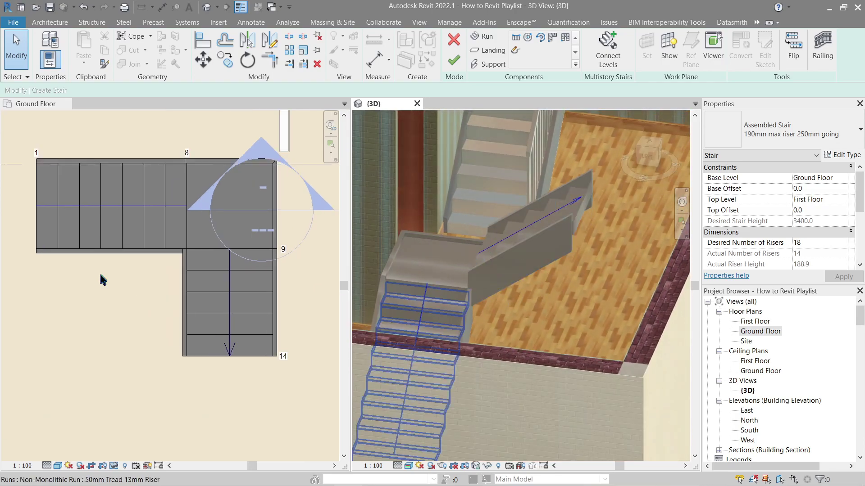
{"action": "middle_click_drag", "start_coordinate": [240, 290], "coordinate": [145, 257]}
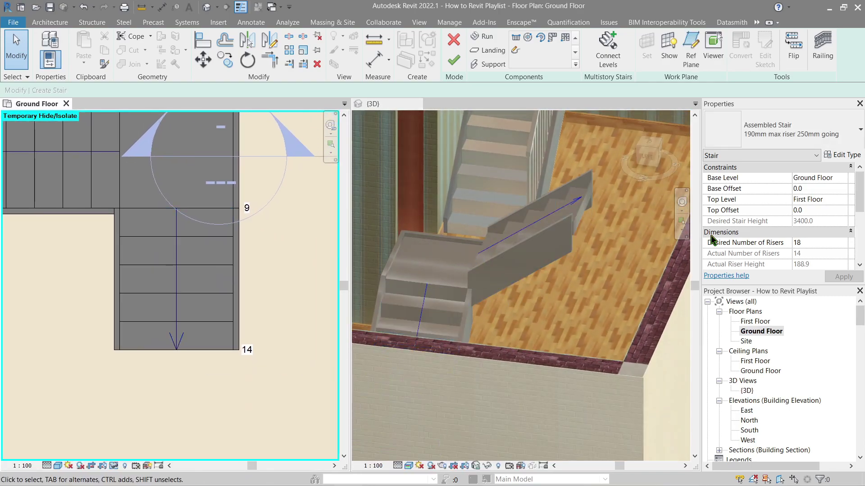
{"action": "left_click_drag", "start_coordinate": [799, 310], "coordinate": [799, 333]}
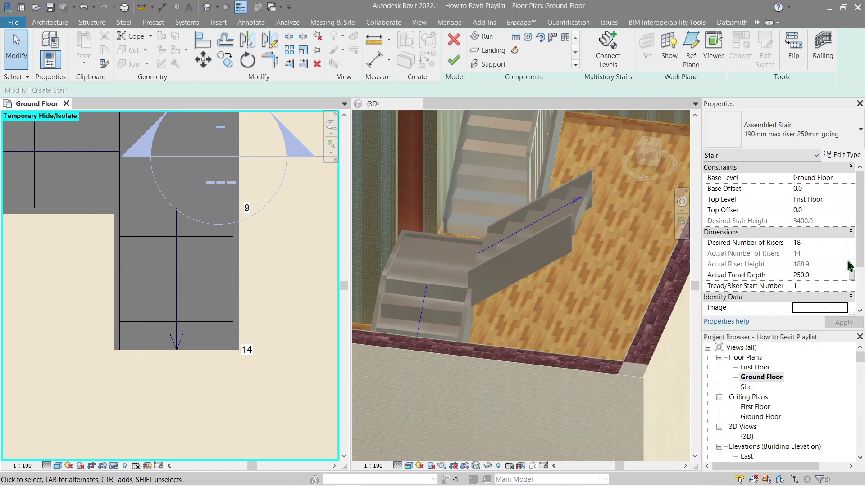
{"action": "left_click_drag", "start_coordinate": [861, 222], "coordinate": [860, 238]}
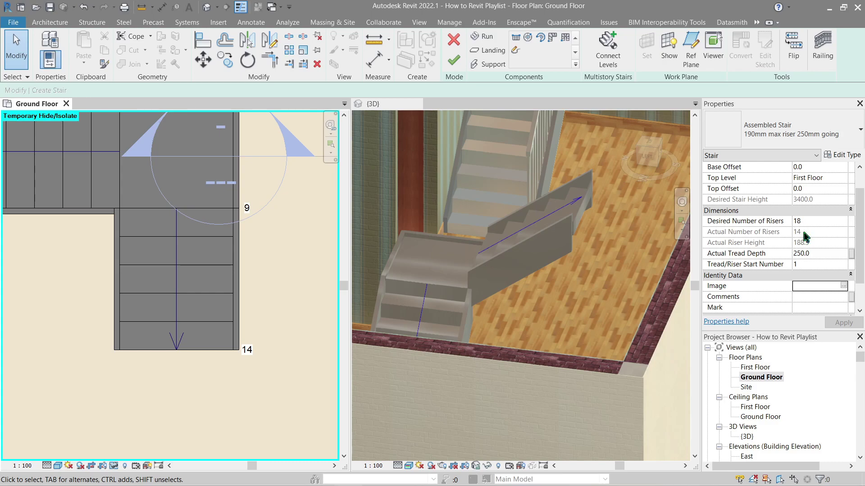
Step: Finish the stair and delete the railings generated along its runs and landing
{"action": "left_click", "coordinate": [454, 63]}
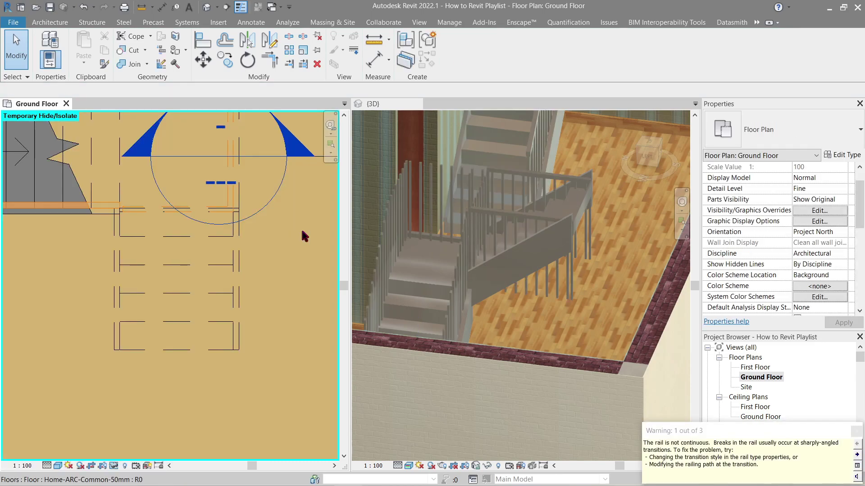
{"action": "left_click", "coordinate": [450, 273]}
{"action": "left_click", "coordinate": [494, 222]}
{"action": "key", "text": "Escape"}
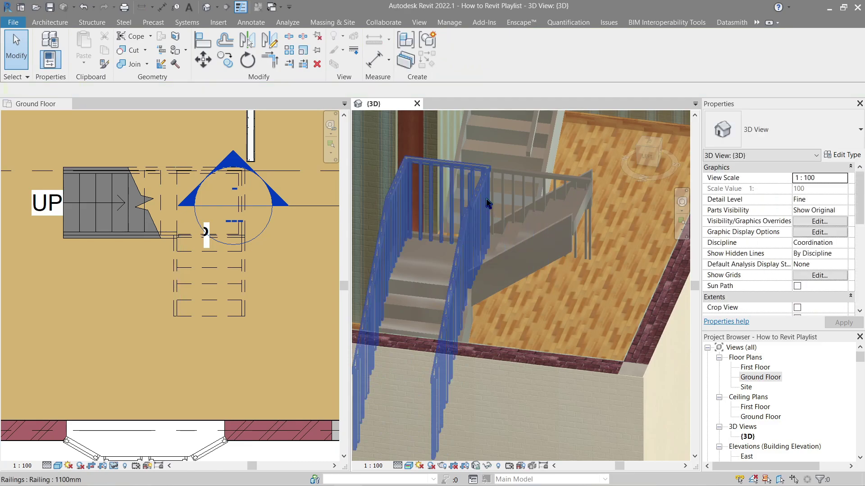
{"action": "left_click", "coordinate": [518, 194]}
{"action": "key", "text": "Escape"}
{"action": "middle_click_drag", "start_coordinate": [517, 203], "coordinate": [536, 233], "text": "shift"}
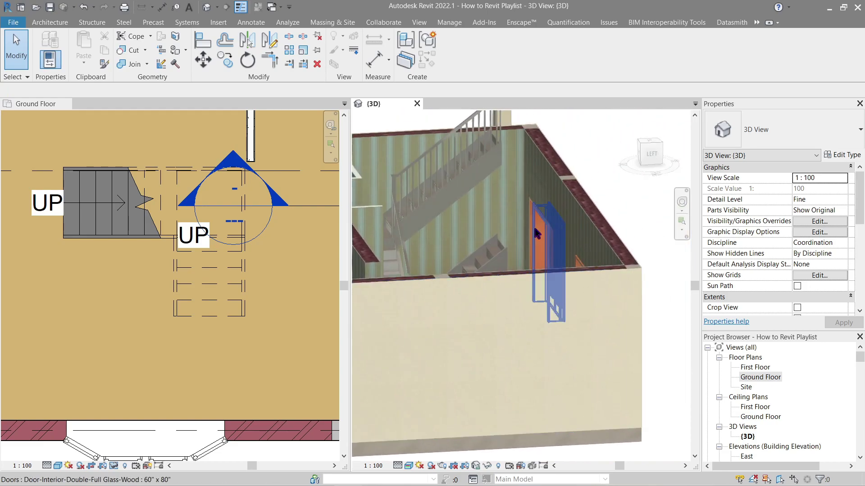
{"action": "left_click", "coordinate": [292, 296]}
{"action": "scroll", "coordinate": [260, 336], "scroll_direction": "down", "scroll_amount": 3}
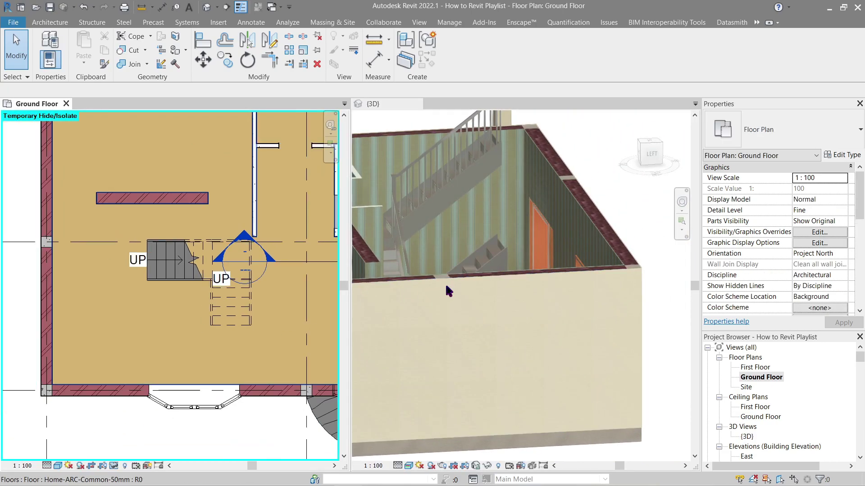
Step: Turn off the Walls category in the 3D view's visibility overrides
{"action": "left_click", "coordinate": [450, 288]}
{"action": "left_click", "coordinate": [479, 285]}
{"action": "key", "text": "Escape"}
{"action": "key", "text": "v"}
{"action": "key", "text": "v"}
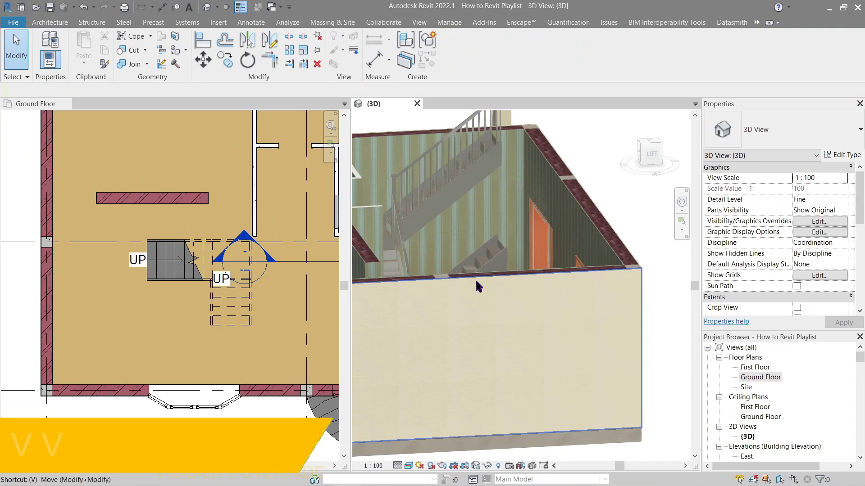
{"action": "left_click_drag", "start_coordinate": [375, 80], "coordinate": [210, 94]}
{"action": "scroll", "coordinate": [201, 235], "scroll_direction": "down", "scroll_amount": 15}
{"action": "left_click", "coordinate": [82, 319]}
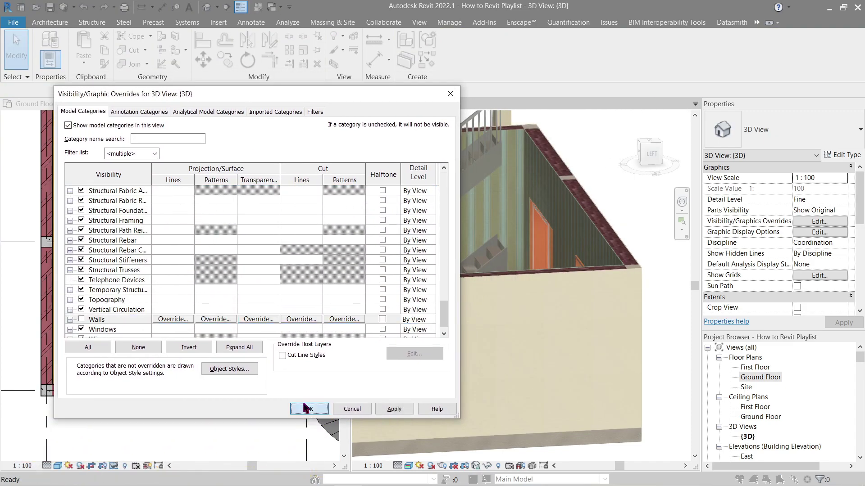
{"action": "left_click", "coordinate": [308, 409]}
Step: Examine the height of the L-shaped stair's top from the left side and in perspective in the 3D view
{"action": "left_click", "coordinate": [651, 157]}
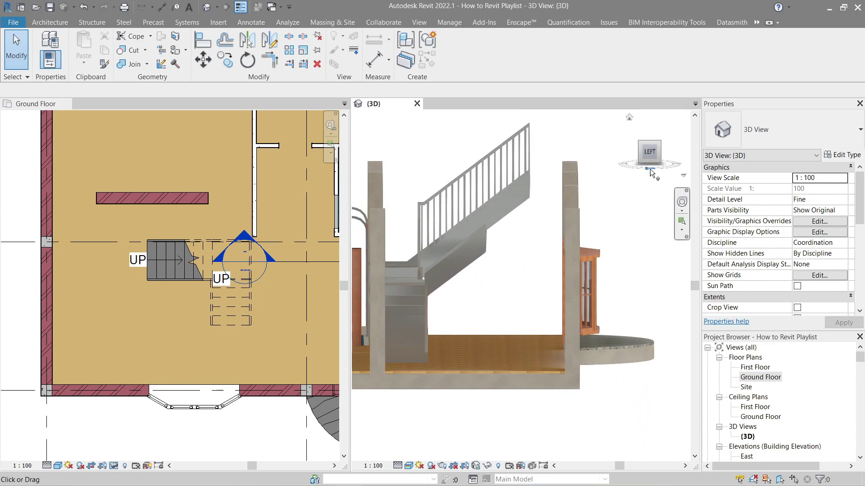
{"action": "scroll", "coordinate": [537, 285], "scroll_direction": "up", "scroll_amount": 5}
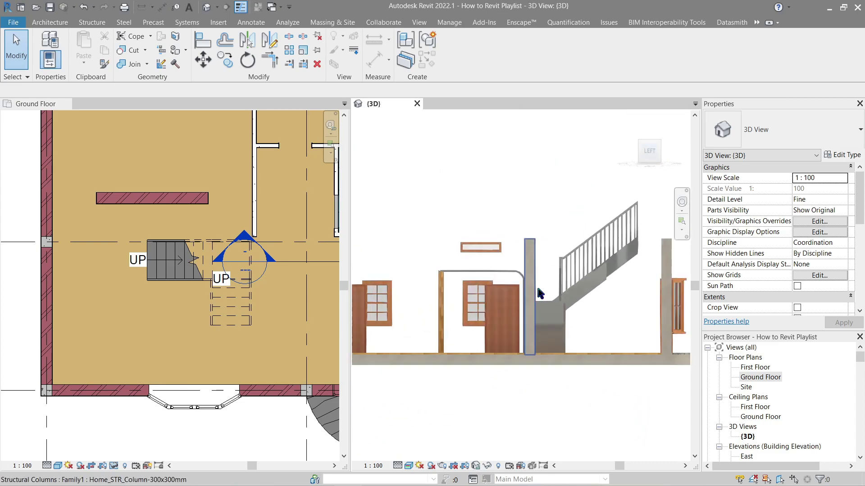
{"action": "scroll", "coordinate": [606, 283], "scroll_direction": "down", "scroll_amount": 5}
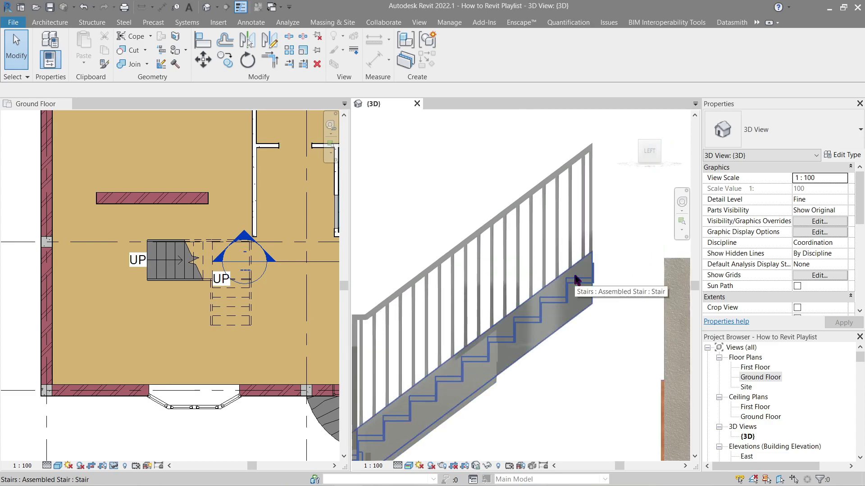
{"action": "scroll", "coordinate": [575, 277], "scroll_direction": "down", "scroll_amount": 2}
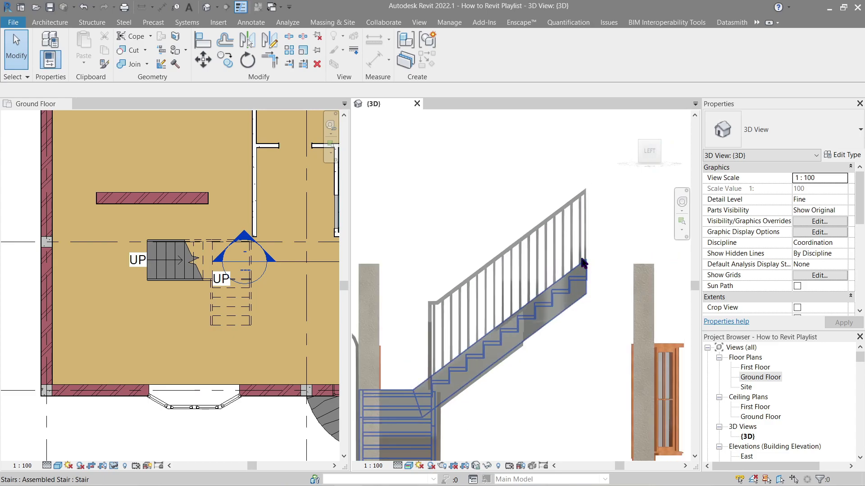
{"action": "middle_click_drag", "start_coordinate": [586, 250], "coordinate": [569, 264], "text": "shift"}
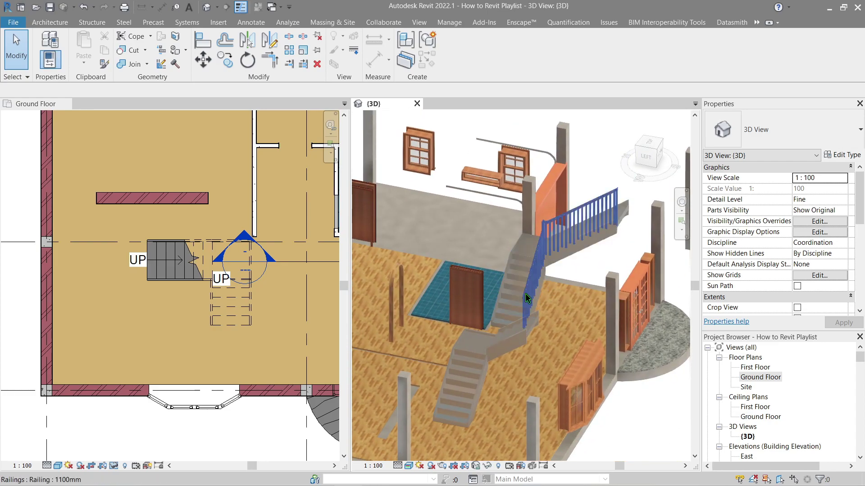
{"action": "scroll", "coordinate": [265, 344], "scroll_direction": "up", "scroll_amount": 3}
Step: Set the L-shaped stair's desired number of risers to 14 and accept the maximum riser height warning
{"action": "left_click", "coordinate": [257, 352]}
{"action": "scroll", "coordinate": [238, 351], "scroll_direction": "up", "scroll_amount": 1}
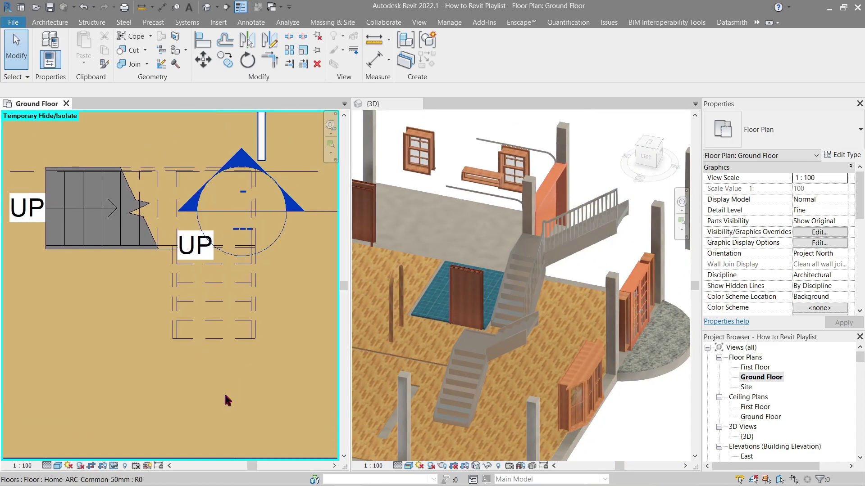
{"action": "left_click", "coordinate": [221, 347]}
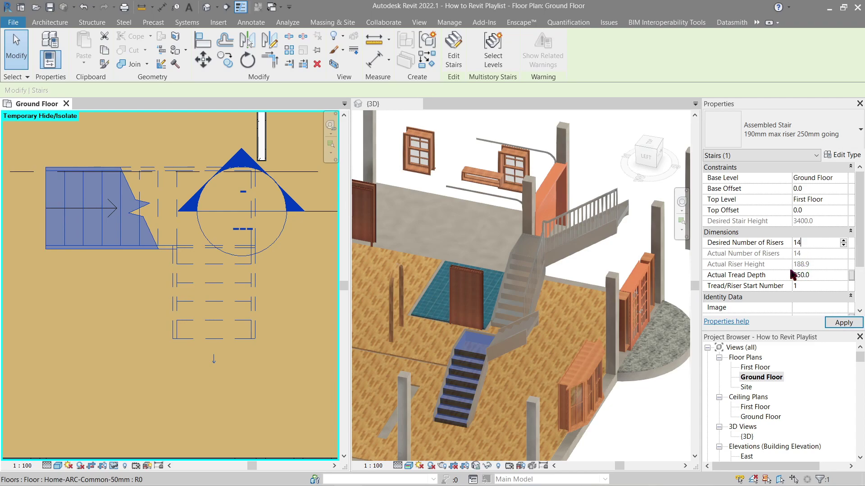
{"action": "left_click", "coordinate": [842, 323]}
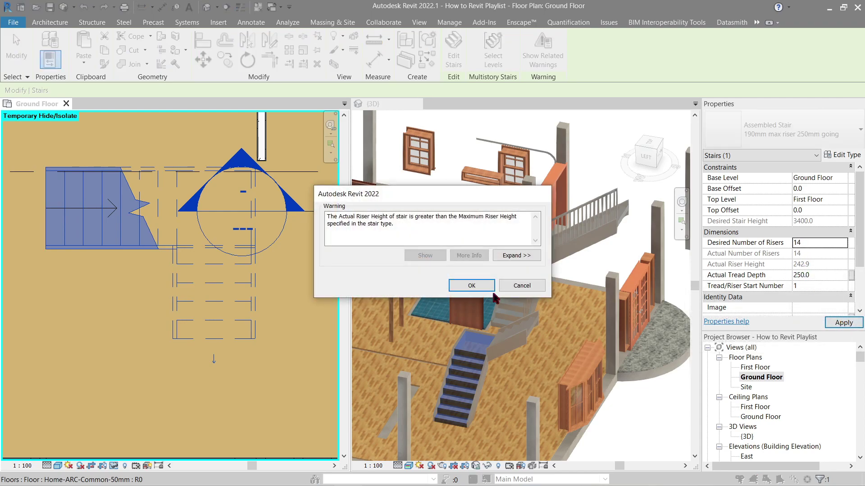
{"action": "left_click", "coordinate": [474, 287]}
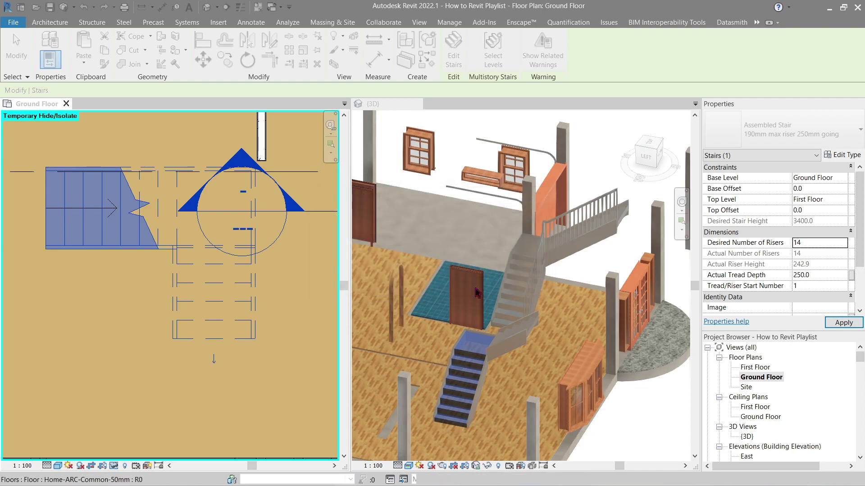
{"action": "key", "text": "Escape"}
Step: Compare the top of the modified L-shaped stair with the neighbouring stair from the left side in 3D
{"action": "middle_click_drag", "start_coordinate": [518, 333], "coordinate": [518, 333], "text": "shift"}
{"action": "left_click", "coordinate": [648, 156]}
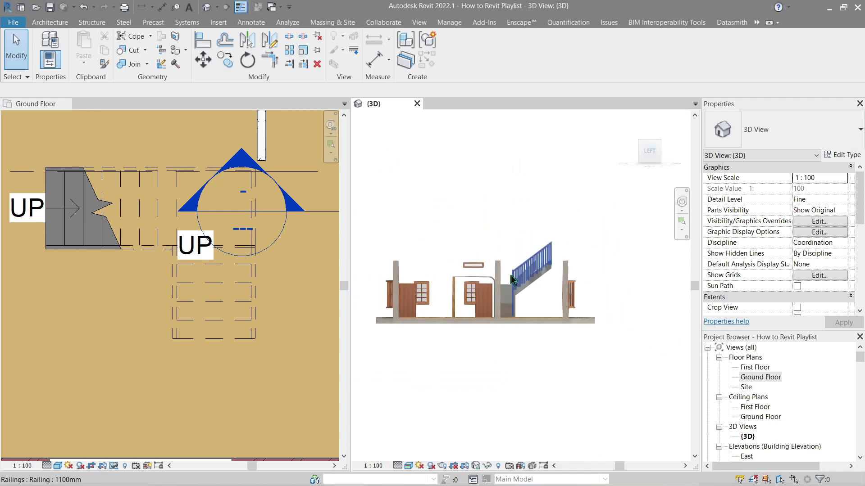
{"action": "scroll", "coordinate": [541, 314], "scroll_direction": "up", "scroll_amount": 6}
{"action": "scroll", "coordinate": [498, 271], "scroll_direction": "down", "scroll_amount": 4}
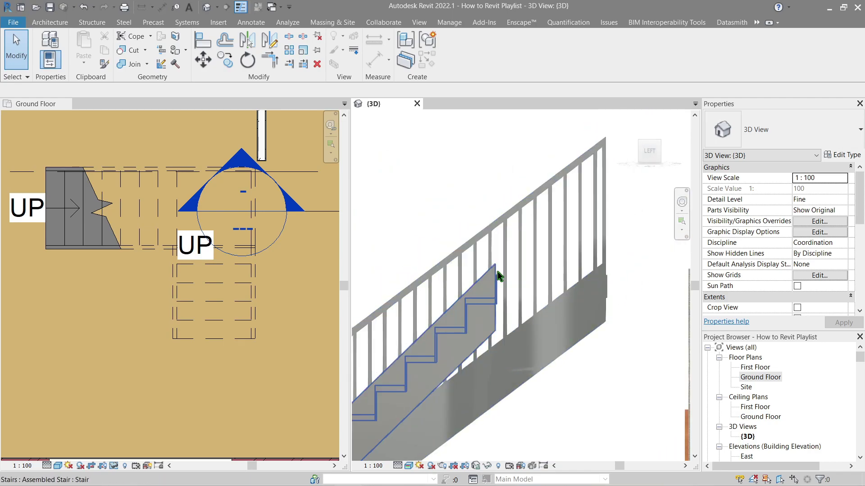
{"action": "scroll", "coordinate": [498, 274], "scroll_direction": "down", "scroll_amount": 3}
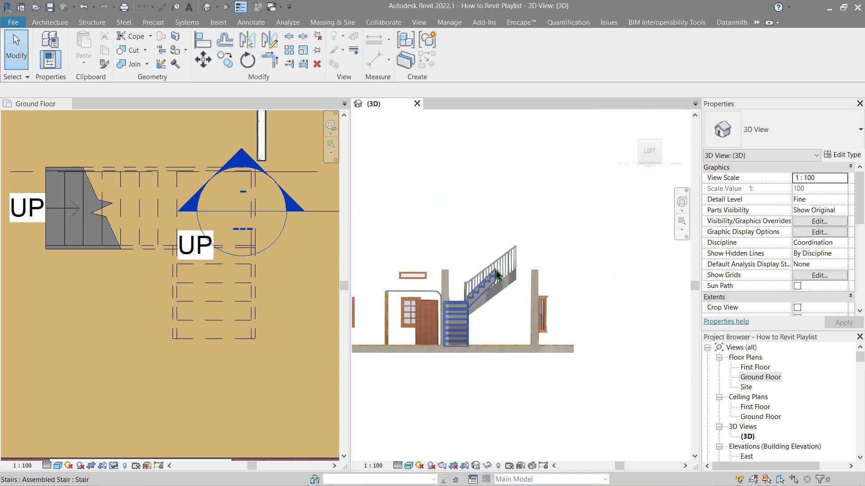
{"action": "scroll", "coordinate": [450, 342], "scroll_direction": "up", "scroll_amount": 2}
{"action": "scroll", "coordinate": [170, 321], "scroll_direction": "down", "scroll_amount": 1}
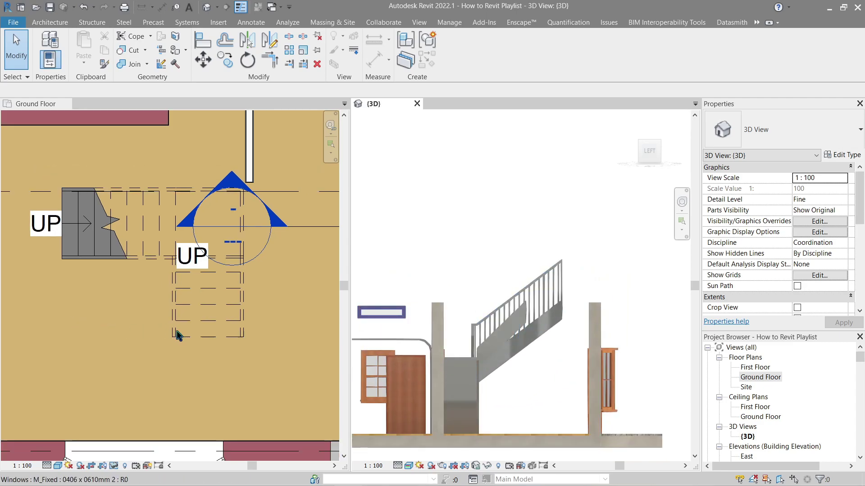
Step: Draw a section lengthwise through the L-shaped stair's landing and second run on the Ground Floor plan
{"action": "left_click", "coordinate": [226, 7]}
{"action": "left_click", "coordinate": [193, 148]}
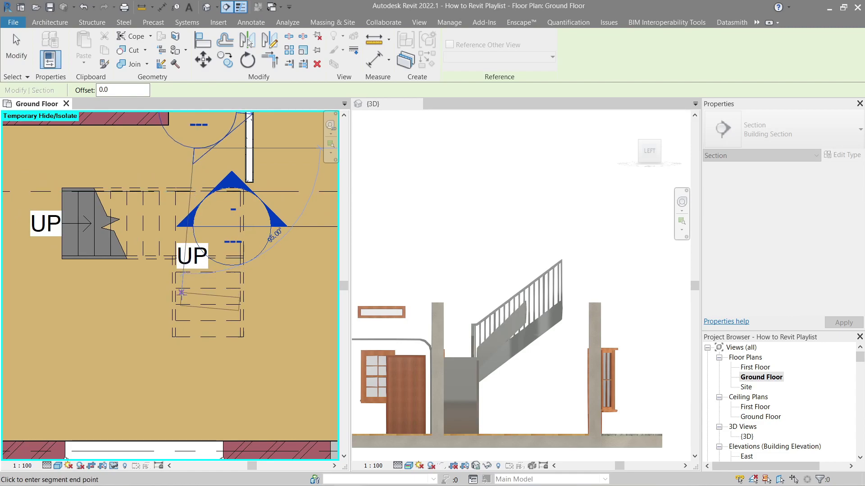
{"action": "left_click", "coordinate": [197, 383]}
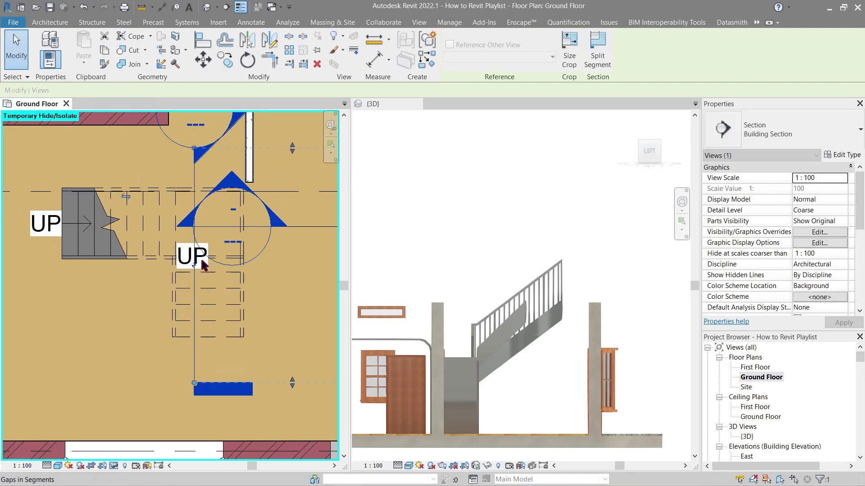
{"action": "key", "text": "Escape"}
{"action": "key", "text": "Escape"}
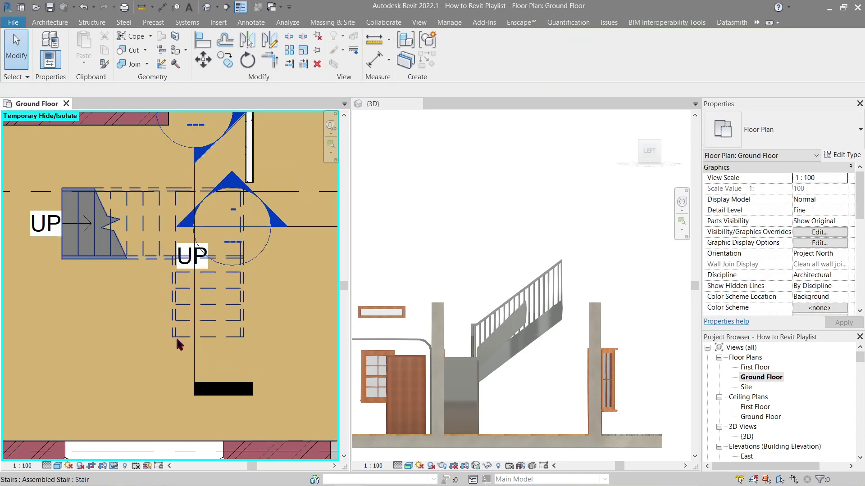
Step: Open the new section's view and examine where the second run ends relative to the First Floor level
{"action": "left_click", "coordinate": [195, 183]}
{"action": "scroll", "coordinate": [216, 295], "scroll_direction": "down", "scroll_amount": 2}
{"action": "middle_click_drag", "start_coordinate": [233, 298], "coordinate": [209, 297]}
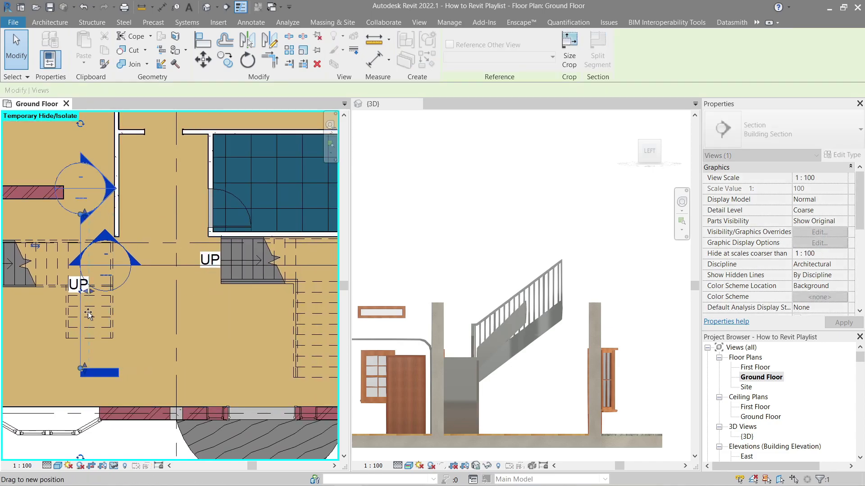
{"action": "right_click", "coordinate": [86, 353]}
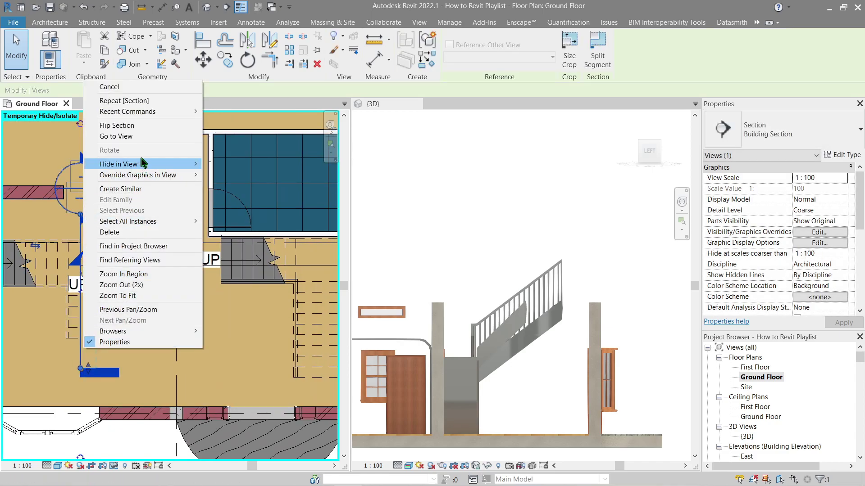
{"action": "left_click", "coordinate": [116, 136]}
{"action": "scroll", "coordinate": [221, 269], "scroll_direction": "up", "scroll_amount": 5}
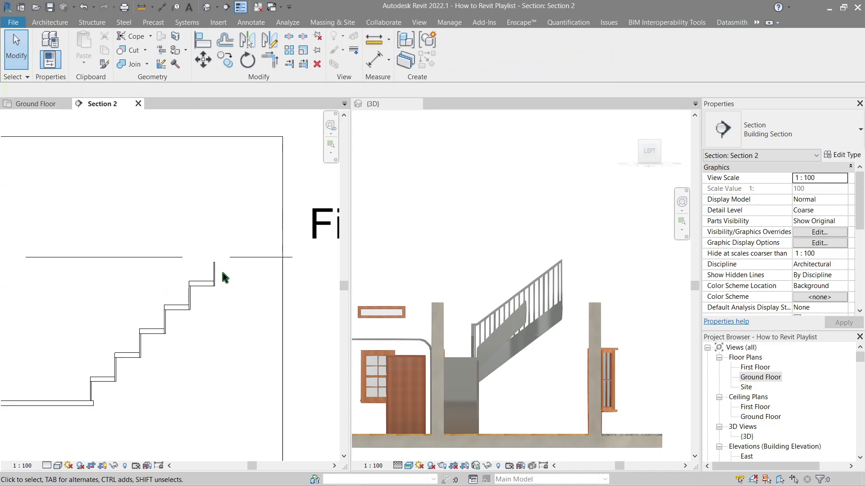
{"action": "scroll", "coordinate": [215, 269], "scroll_direction": "down", "scroll_amount": 3}
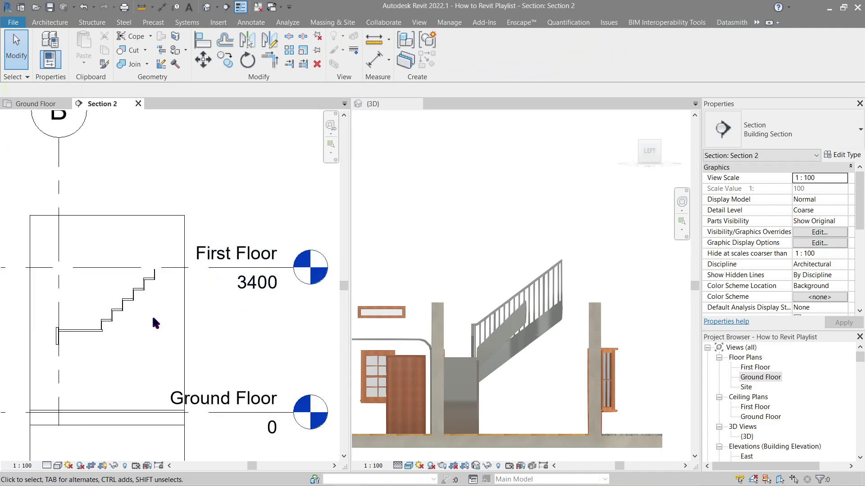
{"action": "scroll", "coordinate": [170, 258], "scroll_direction": "up", "scroll_amount": 1}
{"action": "middle_click_drag", "start_coordinate": [188, 348], "coordinate": [174, 328]}
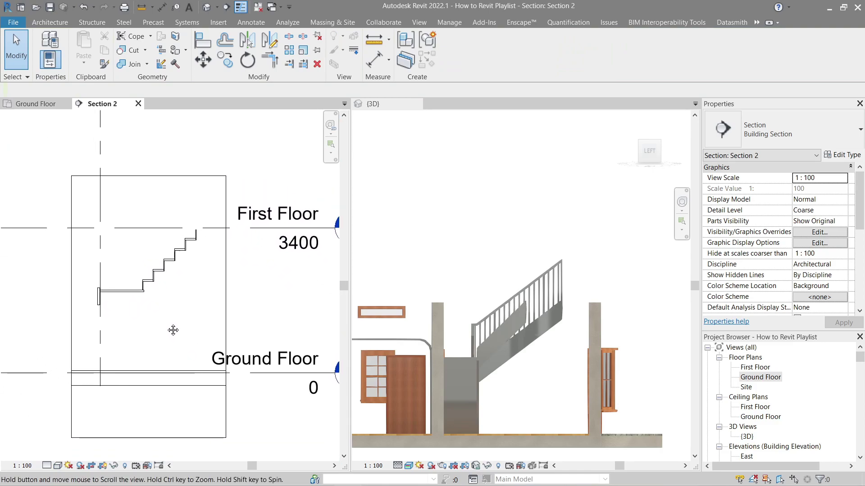
Step: Move the section line just beyond the start of the first run and extend its view depth across the stair
{"action": "left_click", "coordinate": [48, 103]}
{"action": "left_click", "coordinate": [85, 346]}
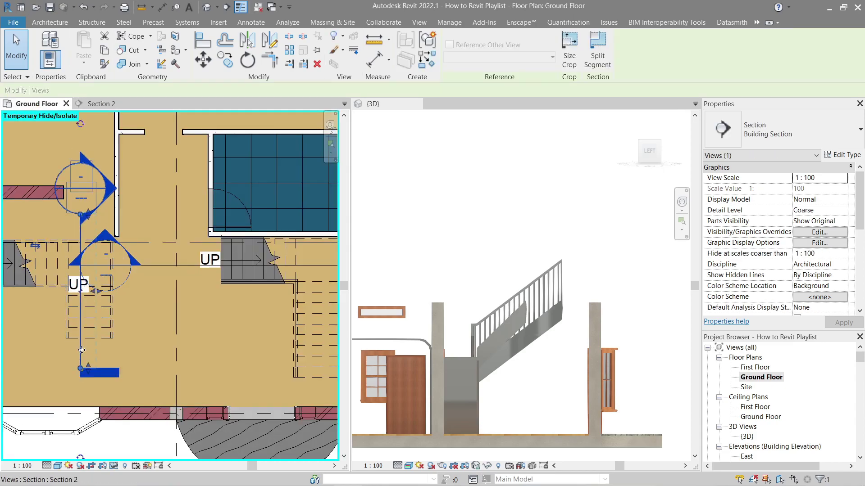
{"action": "middle_click_drag", "start_coordinate": [86, 349], "coordinate": [189, 352]}
{"action": "left_click", "coordinate": [191, 350]}
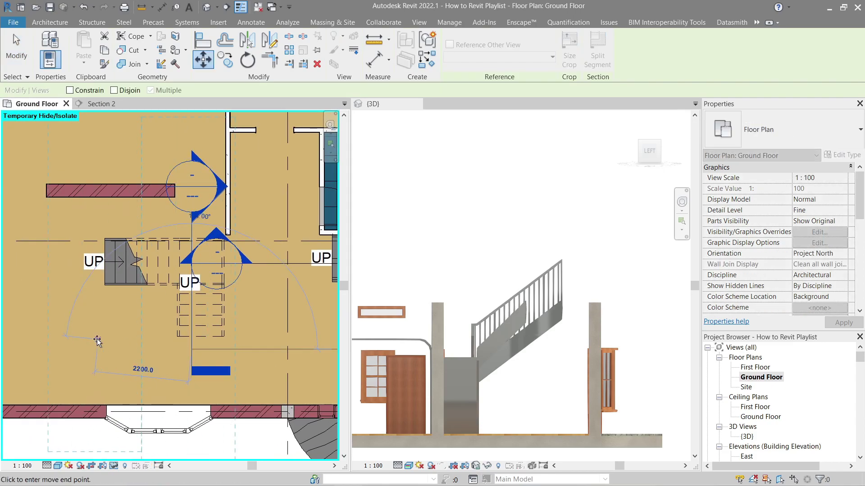
{"action": "left_click", "coordinate": [93, 350]}
{"action": "left_click_drag", "start_coordinate": [111, 295], "coordinate": [204, 293]}
Step: Open the section view and examine the complete L-shaped stair against the Ground Floor and First Floor levels
{"action": "left_click", "coordinate": [106, 104]}
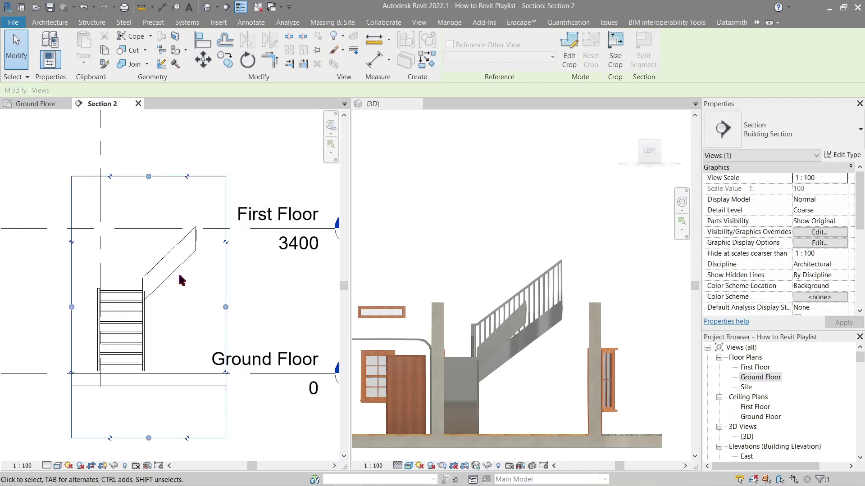
{"action": "scroll", "coordinate": [152, 247], "scroll_direction": "up", "scroll_amount": 2}
{"action": "scroll", "coordinate": [233, 201], "scroll_direction": "up", "scroll_amount": 2}
{"action": "scroll", "coordinate": [175, 233], "scroll_direction": "up", "scroll_amount": 2}
{"action": "middle_click_drag", "start_coordinate": [174, 233], "coordinate": [137, 254]}
{"action": "scroll", "coordinate": [113, 270], "scroll_direction": "down", "scroll_amount": 4}
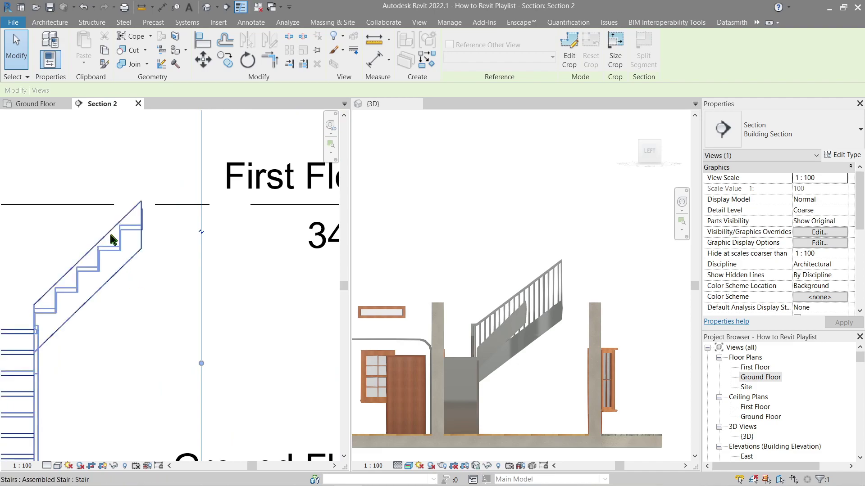
{"action": "middle_click_drag", "start_coordinate": [113, 276], "coordinate": [203, 269]}
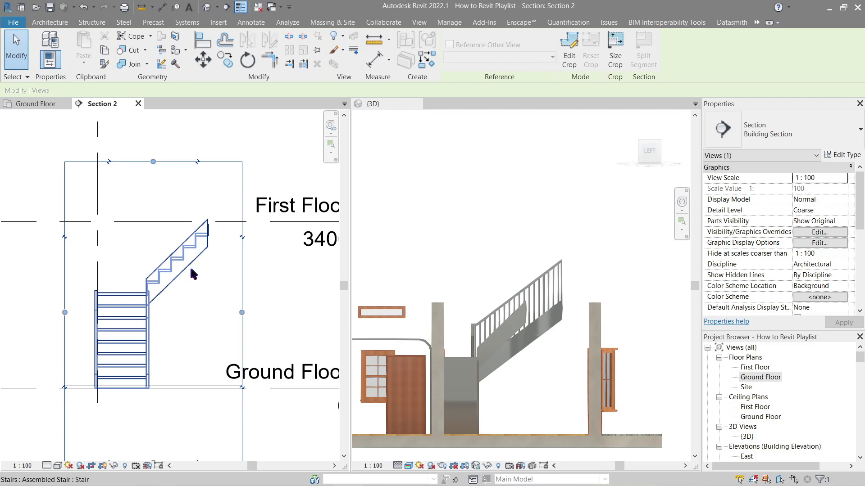
{"action": "scroll", "coordinate": [190, 267], "scroll_direction": "up", "scroll_amount": 2}
{"action": "scroll", "coordinate": [191, 269], "scroll_direction": "down", "scroll_amount": 1}
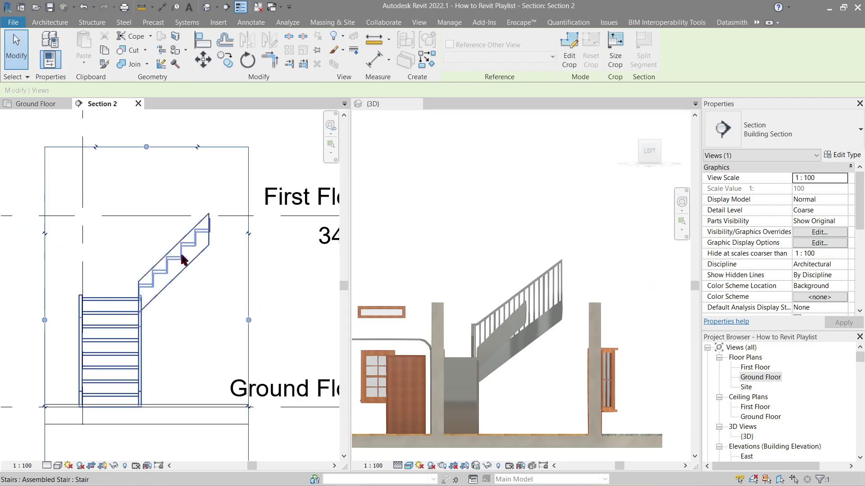
Step: Select the stair in the section, check its actual riser height and the lower run's risers, and return to the Ground Floor plan
{"action": "left_click", "coordinate": [143, 274]}
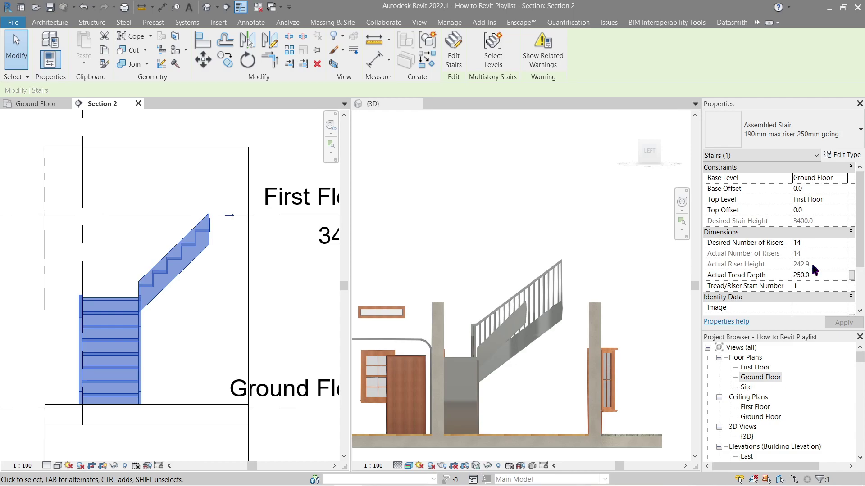
{"action": "scroll", "coordinate": [97, 310], "scroll_direction": "up", "scroll_amount": 4}
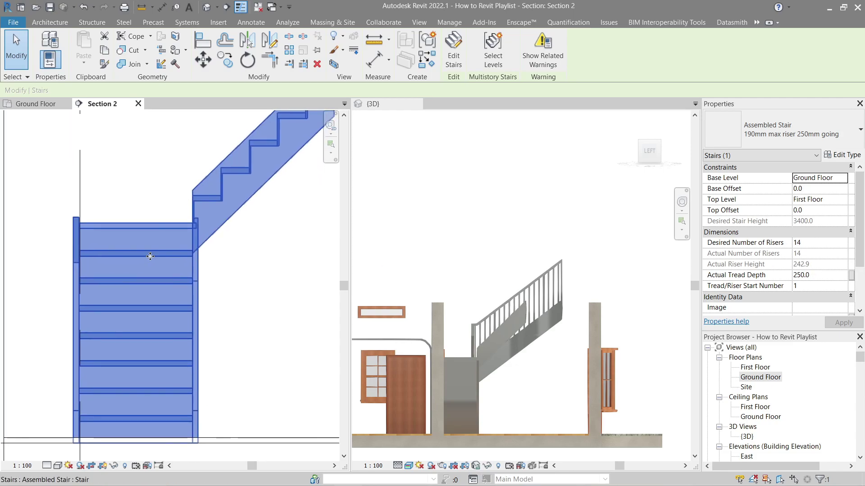
{"action": "scroll", "coordinate": [167, 275], "scroll_direction": "up", "scroll_amount": 2}
{"action": "scroll", "coordinate": [151, 288], "scroll_direction": "down", "scroll_amount": 2}
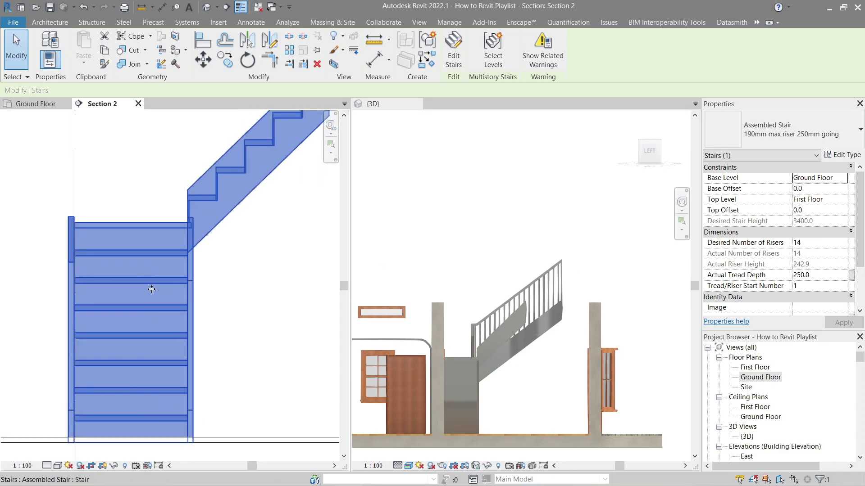
{"action": "middle_click_drag", "start_coordinate": [152, 289], "coordinate": [146, 280]}
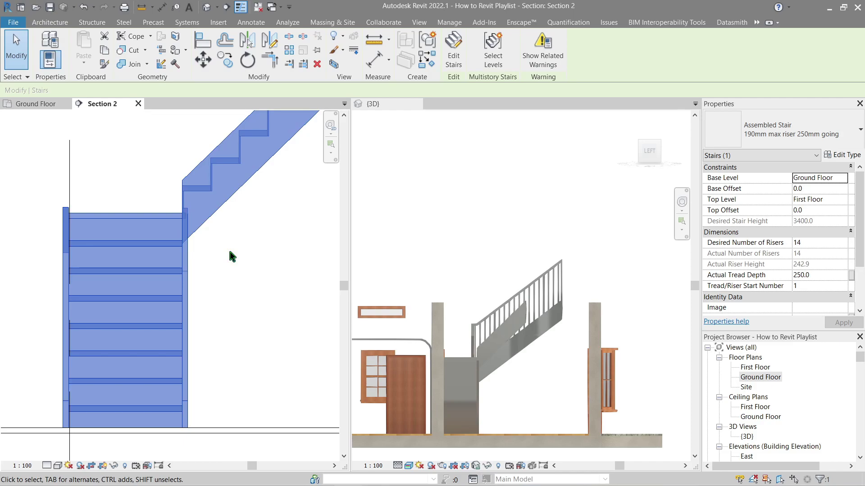
{"action": "scroll", "coordinate": [232, 256], "scroll_direction": "down", "scroll_amount": 2}
{"action": "scroll", "coordinate": [243, 255], "scroll_direction": "down", "scroll_amount": 2}
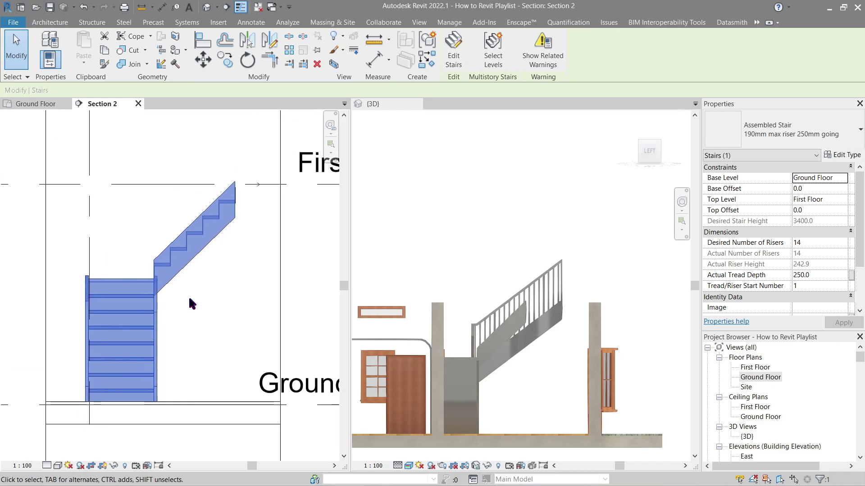
{"action": "left_click", "coordinate": [35, 103]}
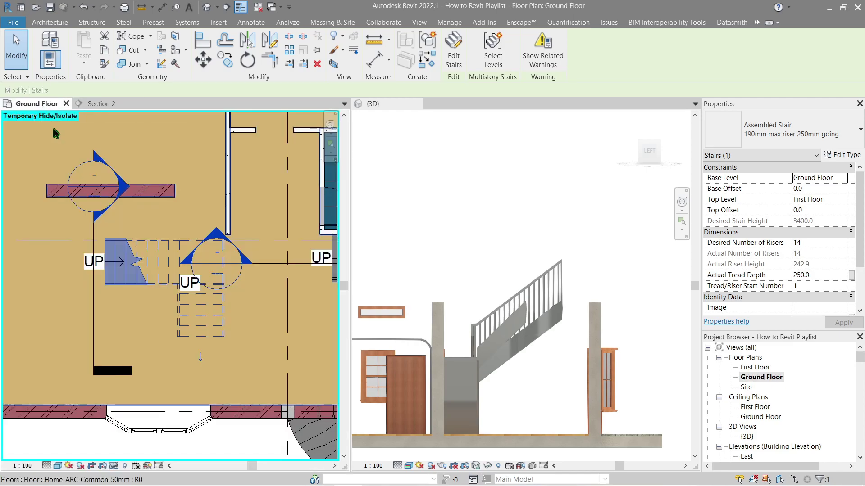
Step: Delete the section in front of the first run's start, and move the remaining section's head clear of the stair landing
{"action": "left_click", "coordinate": [107, 321]}
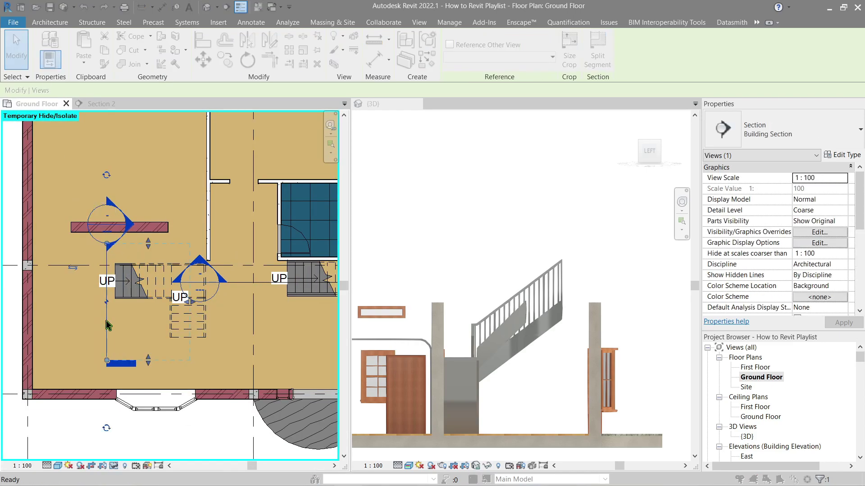
{"action": "key", "text": "Delete"}
{"action": "left_click", "coordinate": [471, 287]}
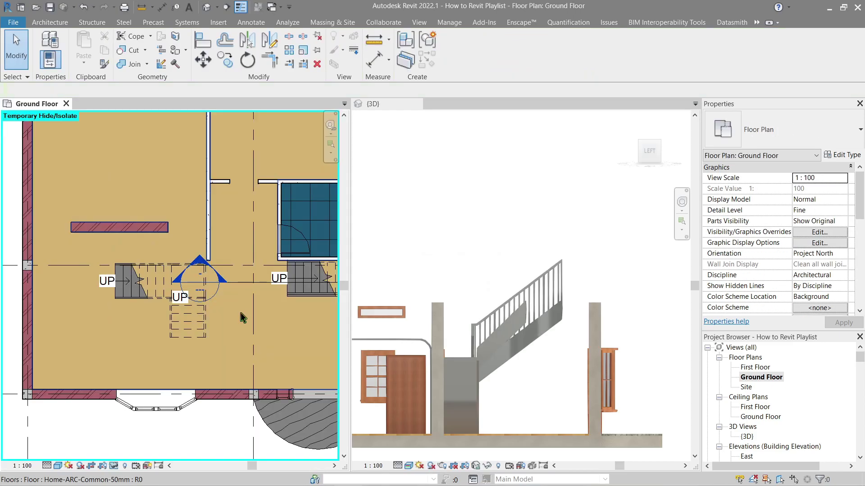
{"action": "scroll", "coordinate": [224, 288], "scroll_direction": "up", "scroll_amount": 3}
{"action": "left_click_drag", "start_coordinate": [198, 281], "coordinate": [304, 298]}
{"action": "key", "text": "Escape"}
{"action": "scroll", "coordinate": [253, 326], "scroll_direction": "down", "scroll_amount": 2}
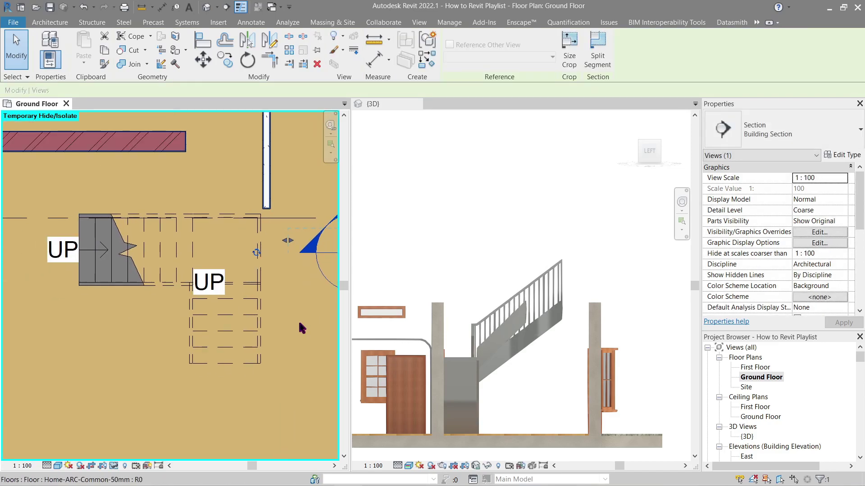
Step: Set the L-shaped stair's desired number of risers to 18, accept the warning, and inspect the stair in 3D
{"action": "scroll", "coordinate": [251, 307], "scroll_direction": "up", "scroll_amount": 2}
{"action": "left_click", "coordinate": [251, 307]}
{"action": "left_click", "coordinate": [817, 243]}
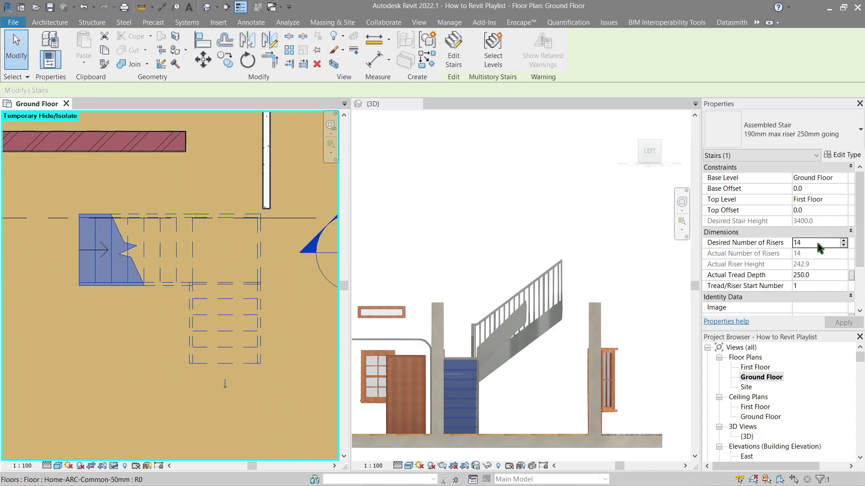
{"action": "type", "text": "18"}
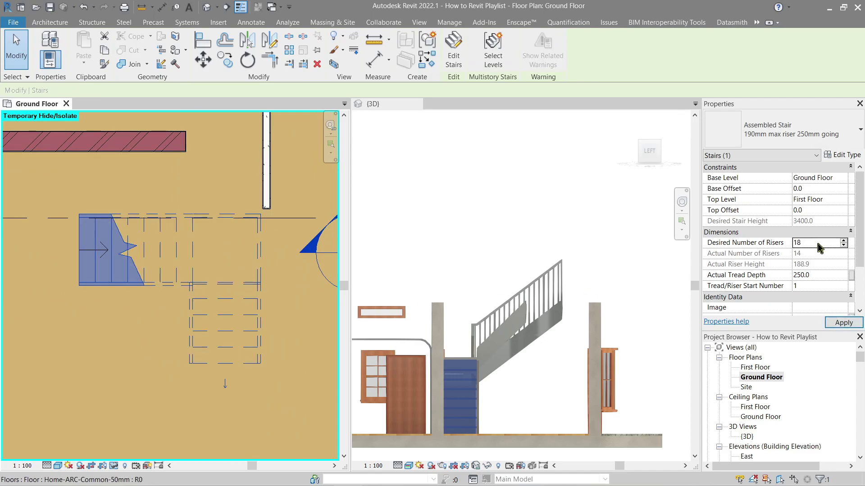
{"action": "key", "text": "Return"}
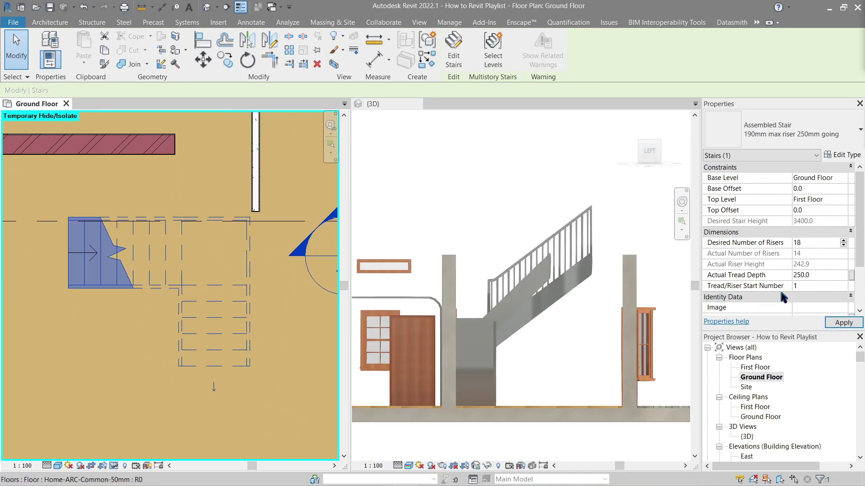
{"action": "left_click", "coordinate": [835, 323]}
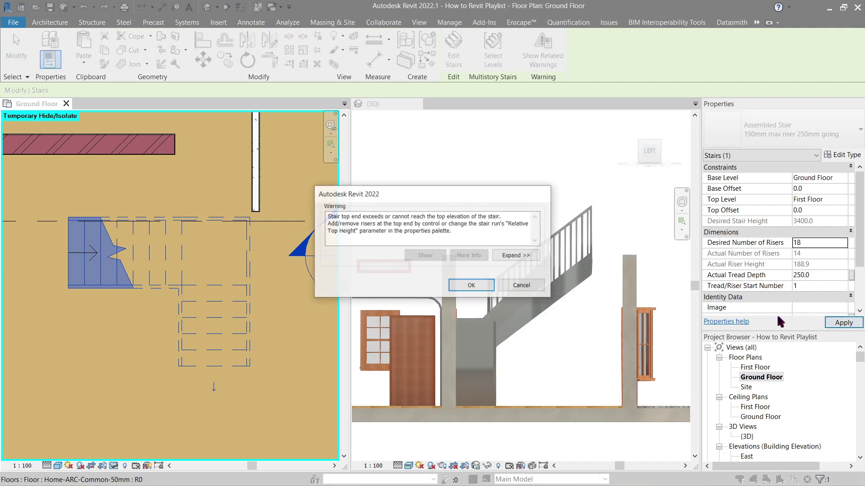
{"action": "left_click", "coordinate": [468, 287]}
{"action": "scroll", "coordinate": [560, 319], "scroll_direction": "up", "scroll_amount": 3}
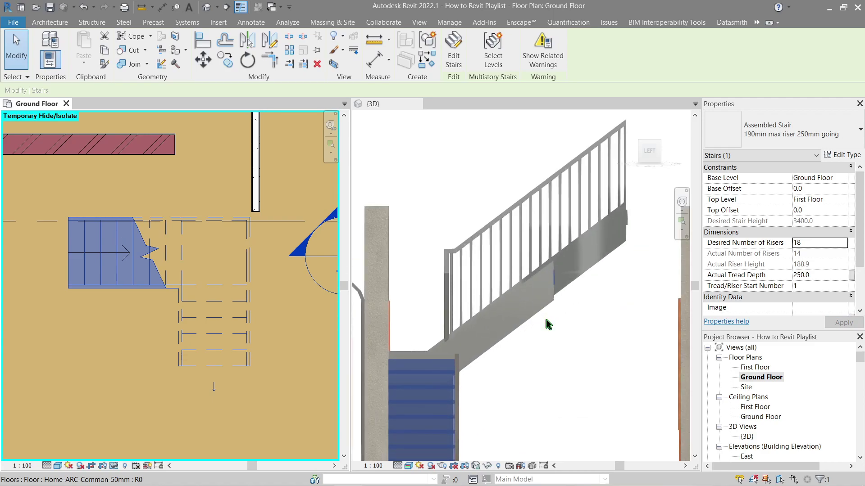
{"action": "scroll", "coordinate": [544, 317], "scroll_direction": "down", "scroll_amount": 3}
{"action": "middle_click_drag", "start_coordinate": [549, 314], "coordinate": [536, 334], "text": "shift"}
{"action": "key", "text": "Escape"}
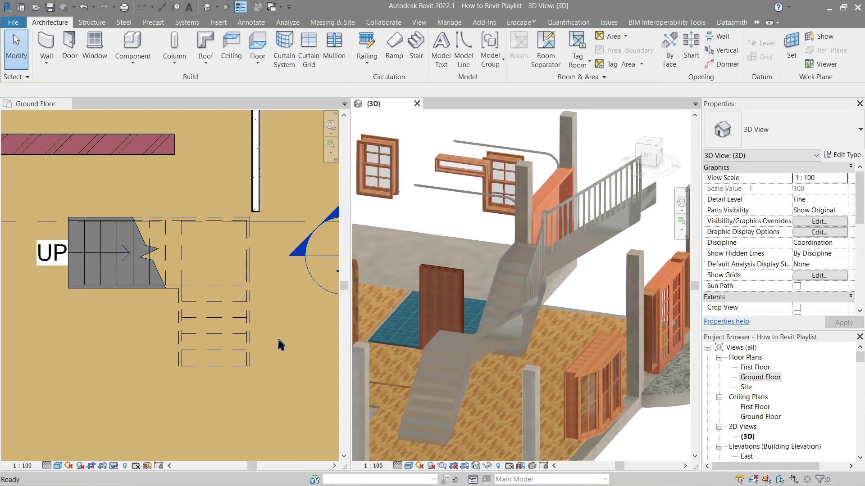
Step: Open the L-shaped stair for component editing in the Ground Floor plan and select its second run
{"action": "left_click", "coordinate": [228, 313]}
{"action": "left_click", "coordinate": [153, 273]}
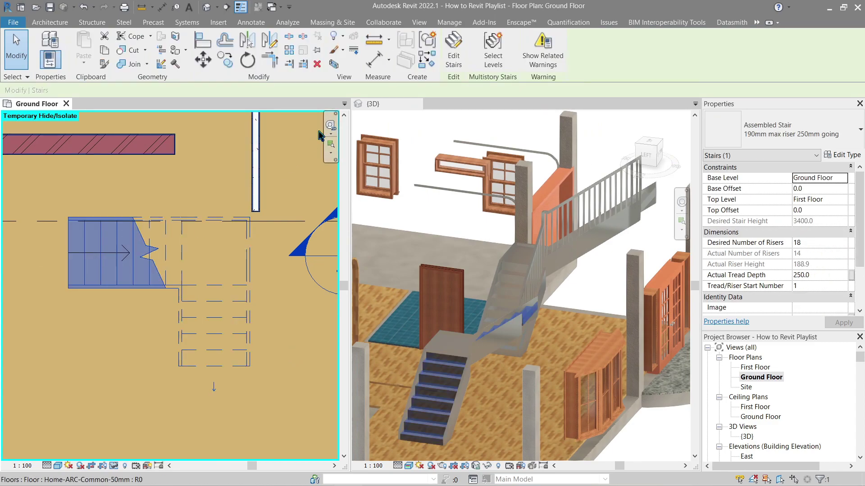
{"action": "left_click", "coordinate": [453, 49]}
{"action": "middle_click_drag", "start_coordinate": [203, 316], "coordinate": [189, 283]}
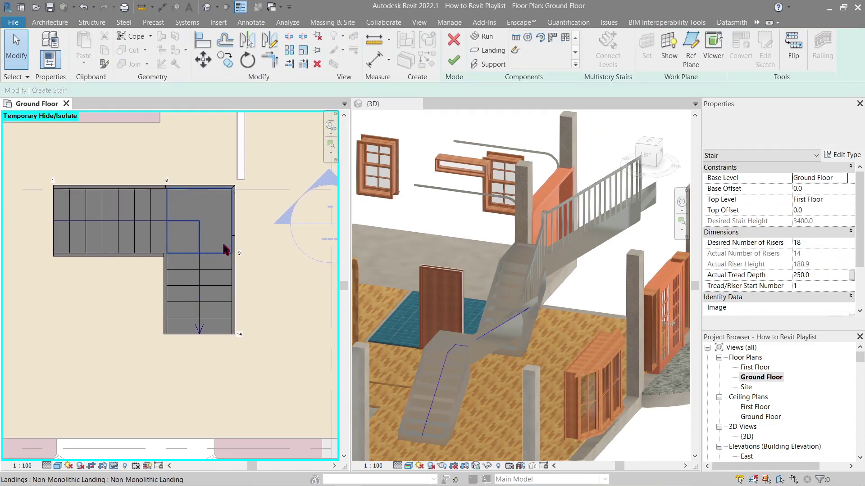
{"action": "left_click", "coordinate": [188, 283]}
{"action": "scroll", "coordinate": [222, 324], "scroll_direction": "up", "scroll_amount": 2}
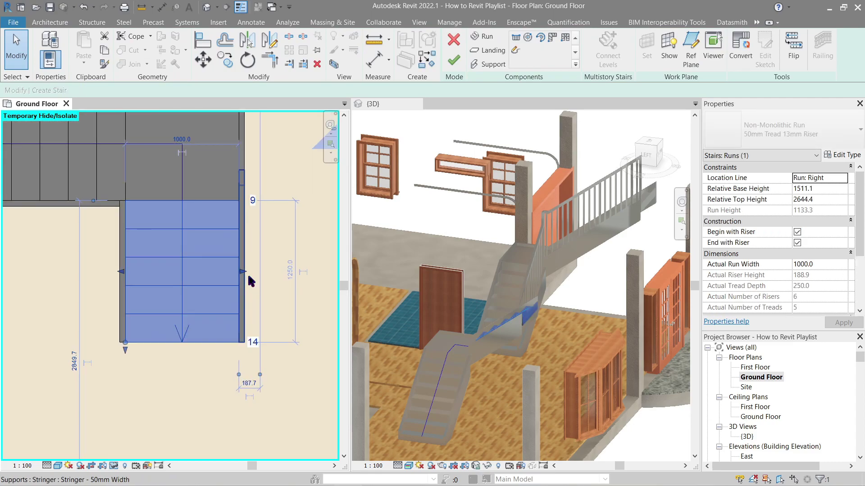
Step: Widen the second run to about 1571 mm, narrow it again, and set its run width to 1000 mm
{"action": "left_click_drag", "start_coordinate": [243, 272], "coordinate": [305, 275]}
{"action": "scroll", "coordinate": [273, 295], "scroll_direction": "down", "scroll_amount": 2}
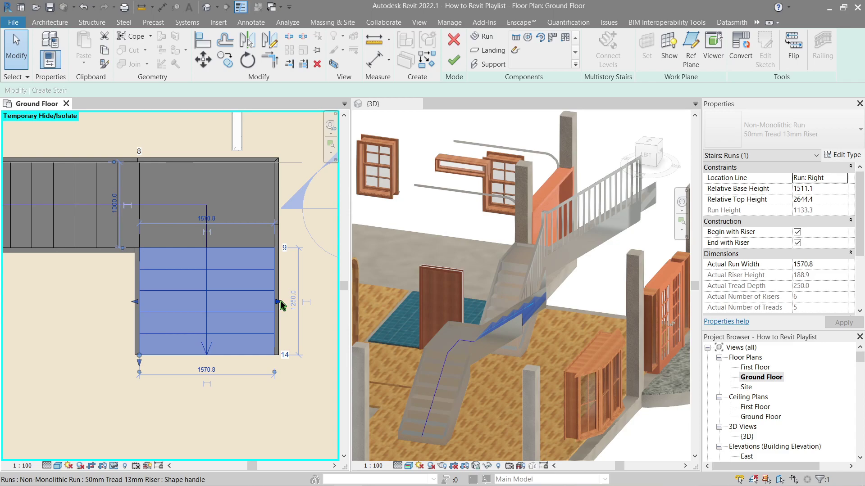
{"action": "left_click_drag", "start_coordinate": [280, 305], "coordinate": [234, 305]}
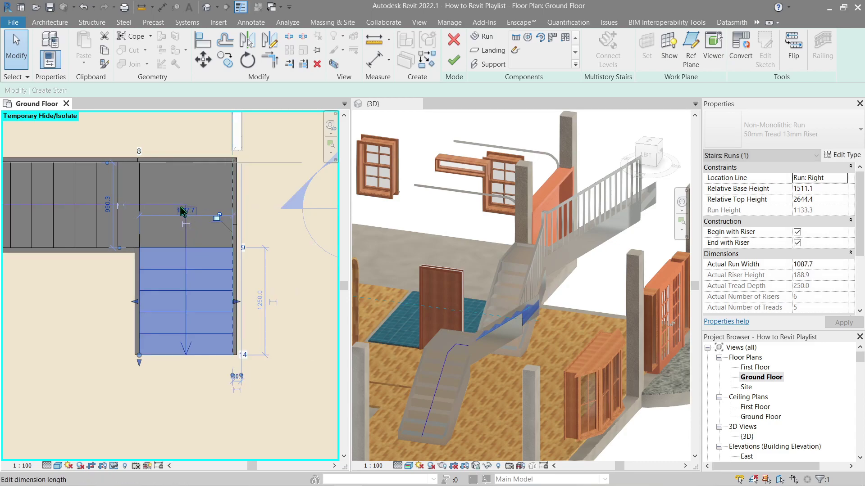
{"action": "left_click", "coordinate": [182, 211]}
{"action": "type", "text": "1000"}
{"action": "key", "text": "Return"}
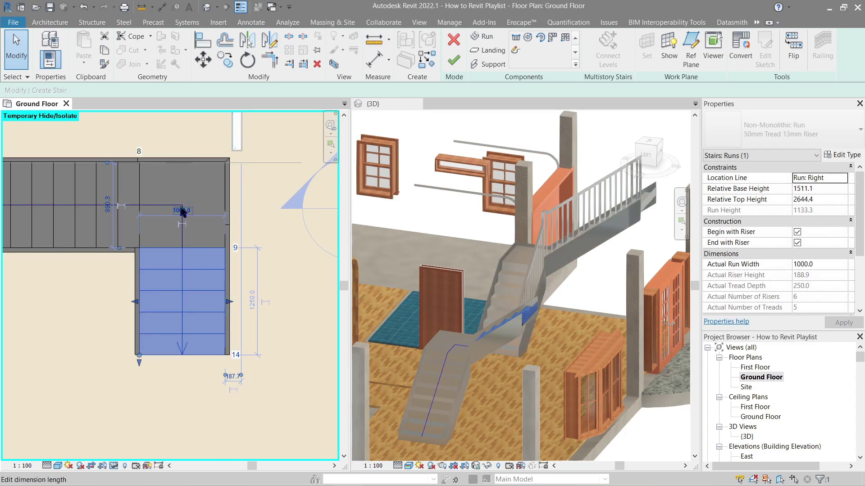
Step: Try lengthening the second run to 2000 mm with its arrow-shaped end handle, and undo the change
{"action": "middle_click_drag", "start_coordinate": [198, 373], "coordinate": [264, 371]}
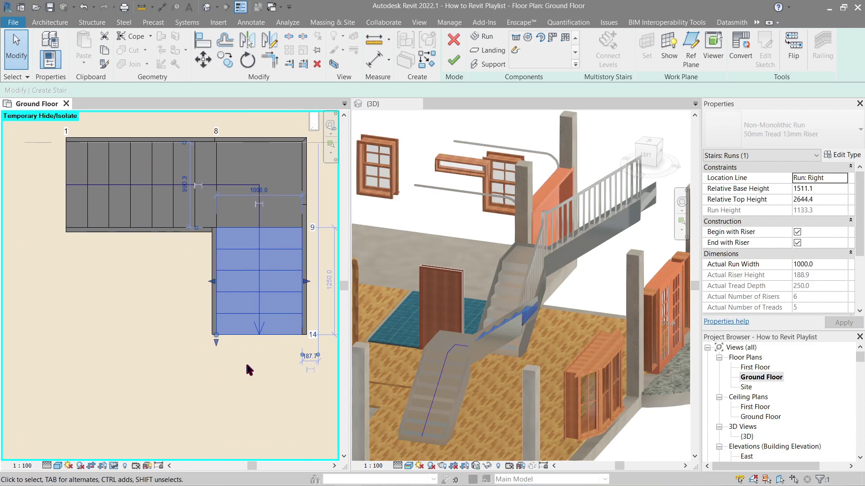
{"action": "left_click_drag", "start_coordinate": [218, 344], "coordinate": [216, 408]}
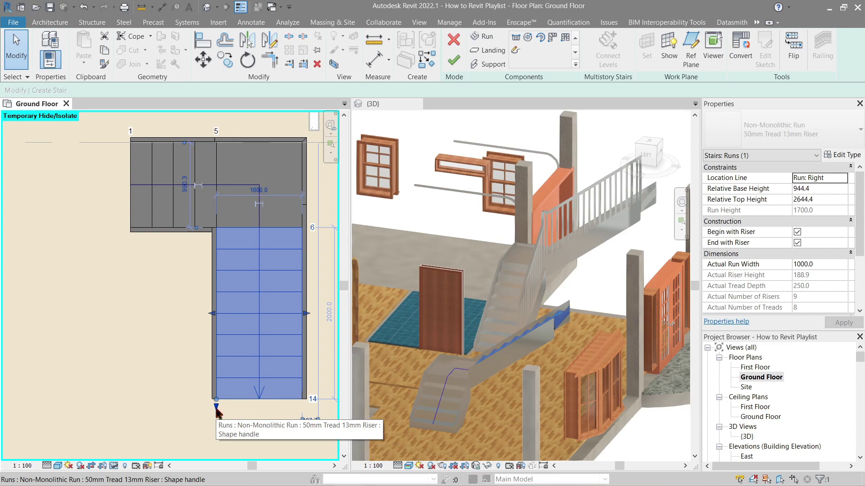
{"action": "mouse_move", "coordinate": [217, 412]}
{"action": "left_mouse_down"}
{"action": "mouse_move", "coordinate": [216, 338]}
{"action": "mouse_move", "coordinate": [217, 412]}
{"action": "left_mouse_up"}
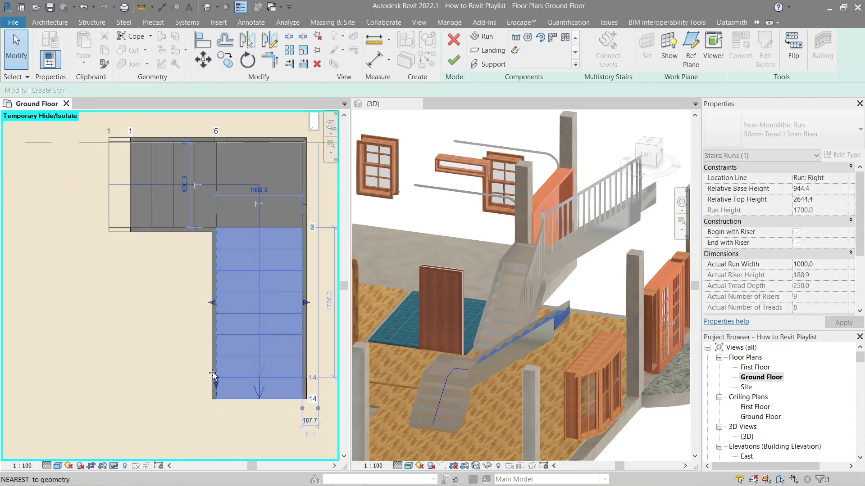
{"action": "key", "text": "ctrl+z"}
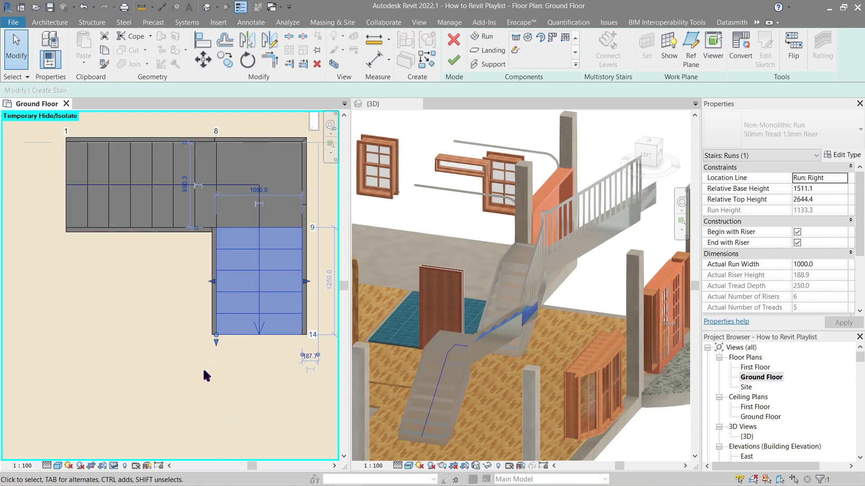
Step: Extend the second run's free end point to riser 18, for a run length of 2250 mm
{"action": "scroll", "coordinate": [216, 356], "scroll_direction": "up", "scroll_amount": 3}
{"action": "scroll", "coordinate": [215, 359], "scroll_direction": "up", "scroll_amount": 2}
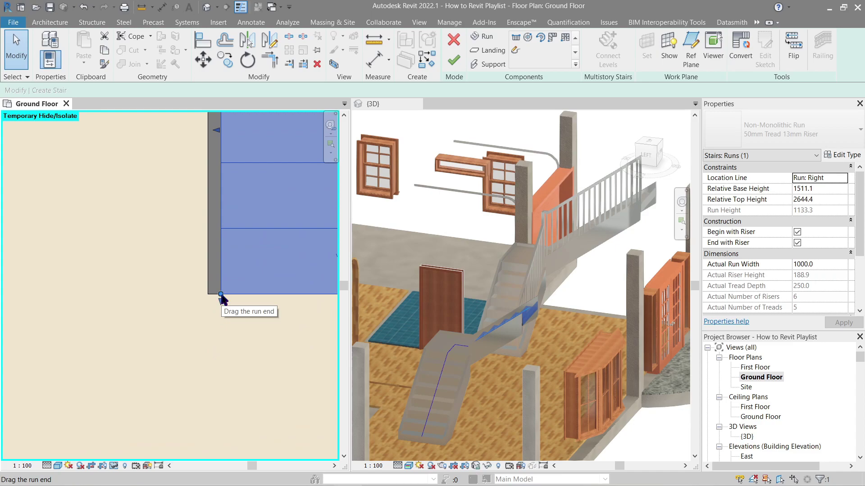
{"action": "scroll", "coordinate": [221, 298], "scroll_direction": "down", "scroll_amount": 5}
{"action": "middle_click_drag", "start_coordinate": [226, 300], "coordinate": [199, 357]}
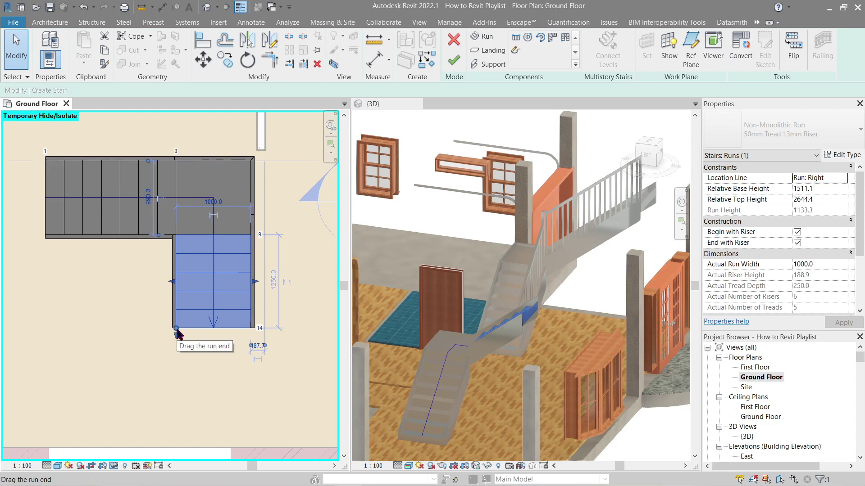
{"action": "key", "text": "d"}
{"action": "key", "text": "l"}
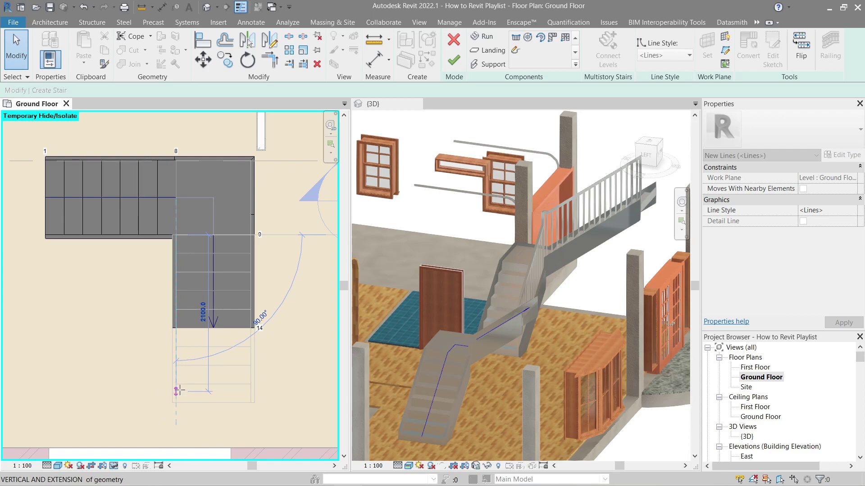
{"action": "left_click", "coordinate": [178, 401]}
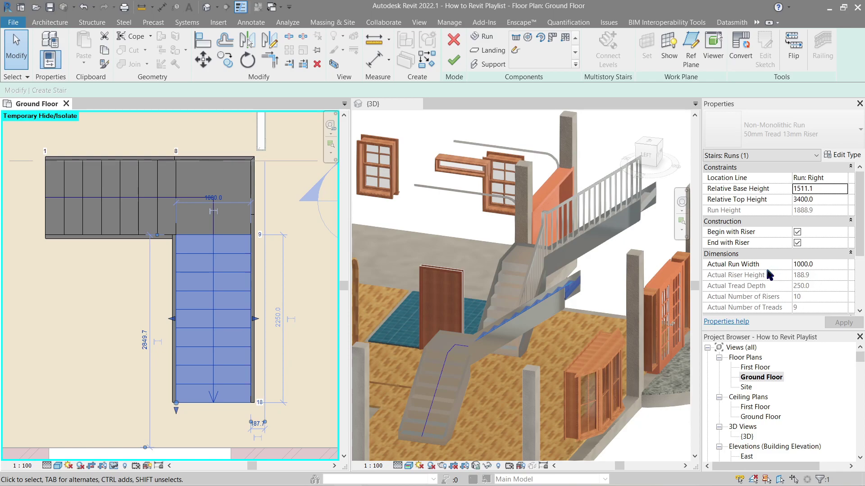
Step: Review the run's and the stair's riser properties, and finish the stair edit
{"action": "left_click_drag", "start_coordinate": [860, 243], "coordinate": [856, 180]}
{"action": "left_click", "coordinate": [100, 320]}
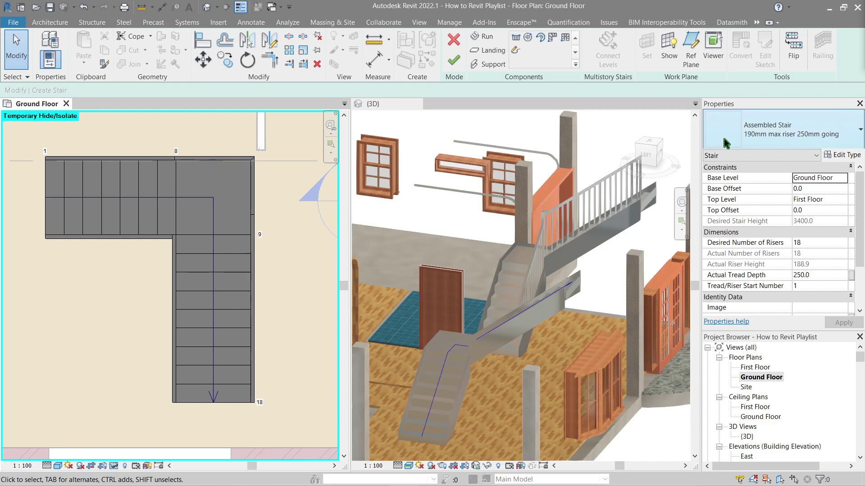
{"action": "left_click", "coordinate": [454, 60]}
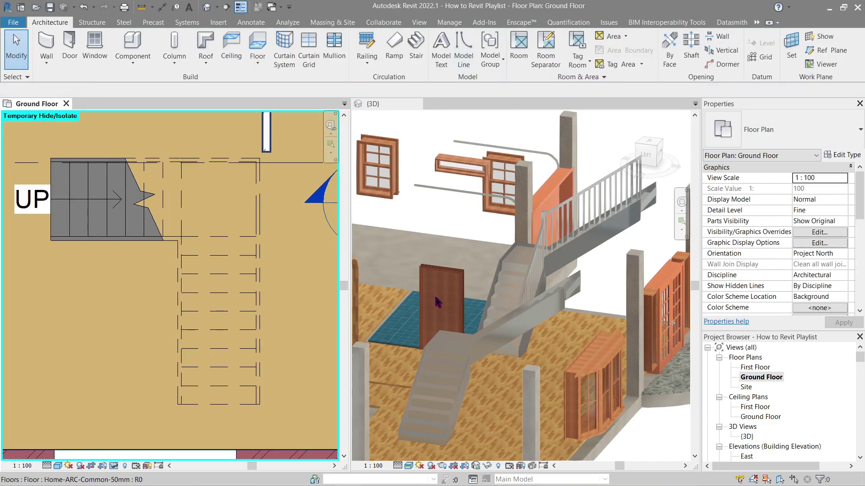
Step: Delete the L-shaped stair without railings from the 3D view
{"action": "middle_click_drag", "start_coordinate": [454, 363], "coordinate": [440, 347], "text": "shift"}
{"action": "scroll", "coordinate": [470, 343], "scroll_direction": "up", "scroll_amount": 3}
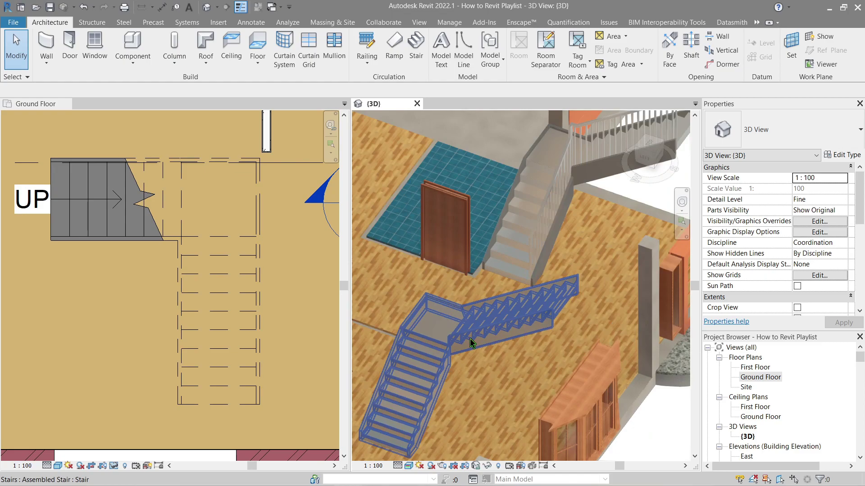
{"action": "left_click", "coordinate": [466, 335]}
{"action": "key", "text": "Delete"}
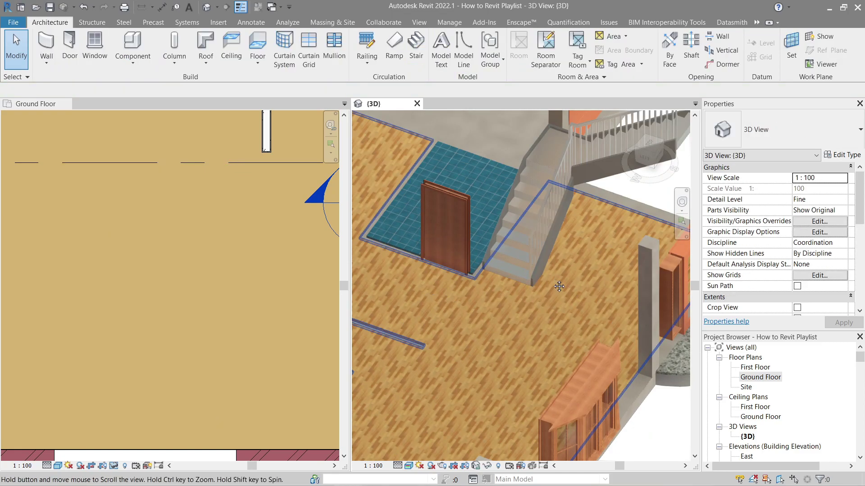
Step: Turn the Walls category back on in the 3D view's visibility overrides
{"action": "scroll", "coordinate": [508, 324], "scroll_direction": "up", "scroll_amount": 2}
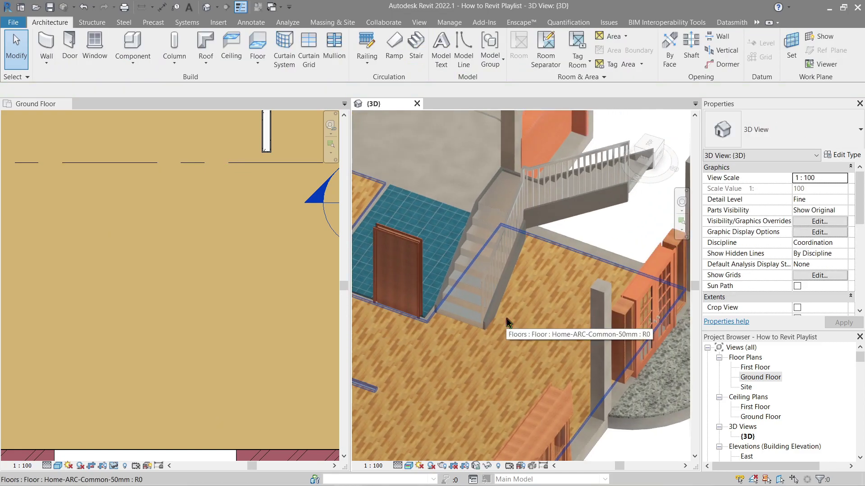
{"action": "key", "text": "v"}
{"action": "key", "text": "g"}
{"action": "key", "text": "w"}
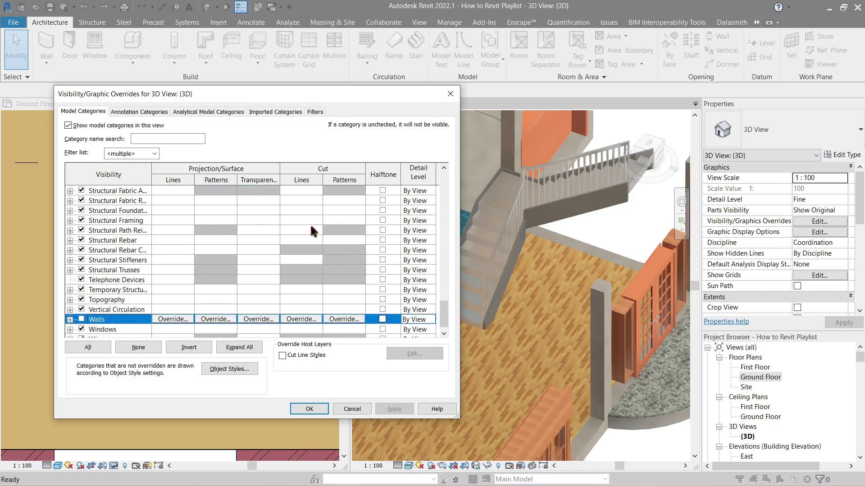
{"action": "left_click", "coordinate": [309, 409]}
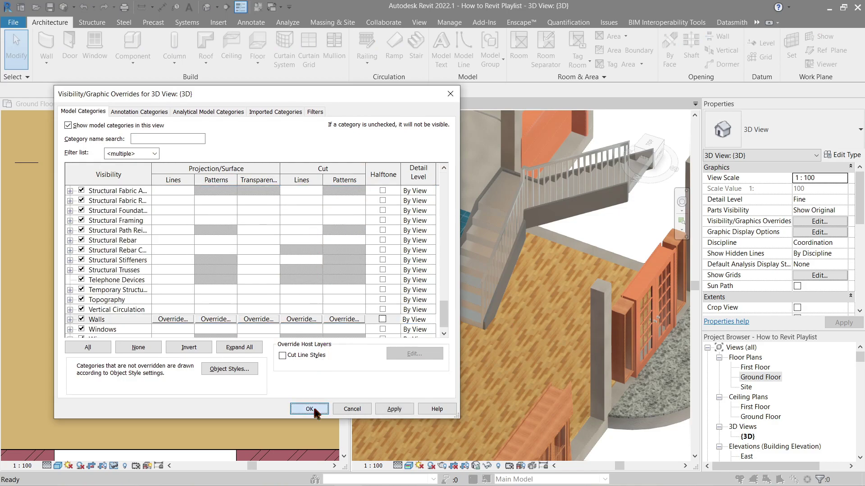
Step: Inspect the remaining stair with railings against the walls in 3D, select it, and open its type properties
{"action": "middle_click_drag", "start_coordinate": [552, 281], "coordinate": [493, 329], "text": "shift"}
{"action": "scroll", "coordinate": [493, 343], "scroll_direction": "up", "scroll_amount": 5}
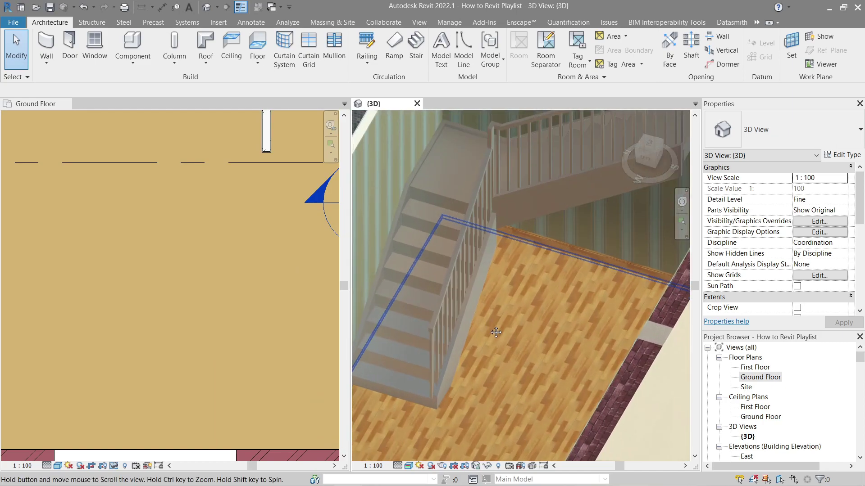
{"action": "scroll", "coordinate": [454, 266], "scroll_direction": "down", "scroll_amount": 3}
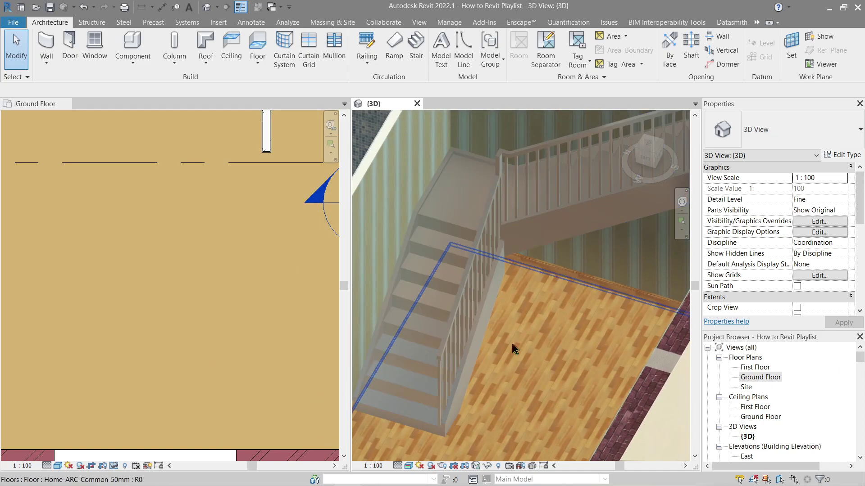
{"action": "middle_click_drag", "start_coordinate": [560, 367], "coordinate": [508, 364], "text": "shift"}
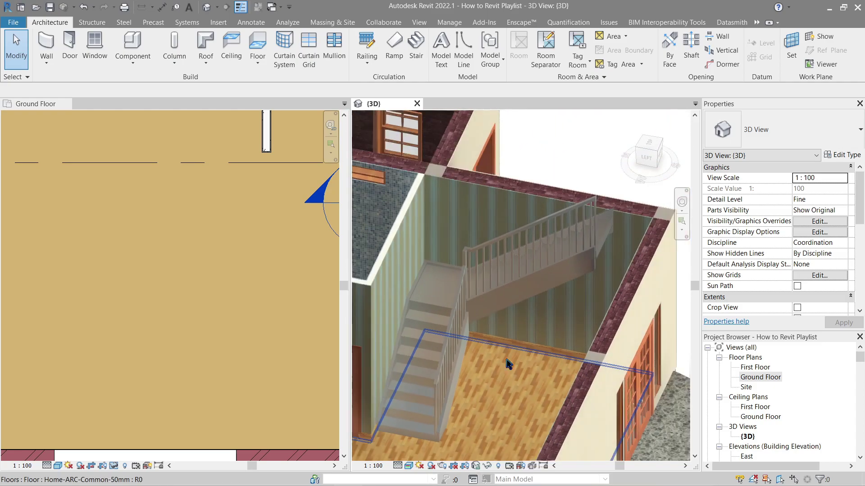
{"action": "left_click", "coordinate": [440, 306]}
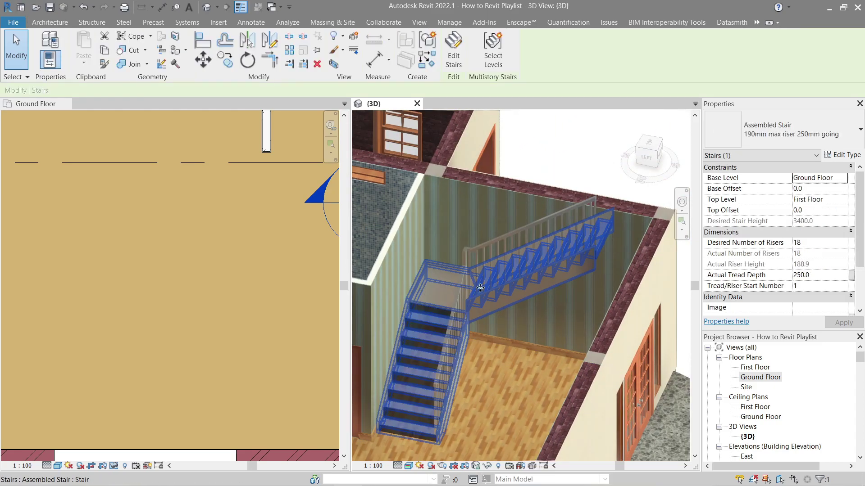
{"action": "left_click", "coordinate": [840, 155]}
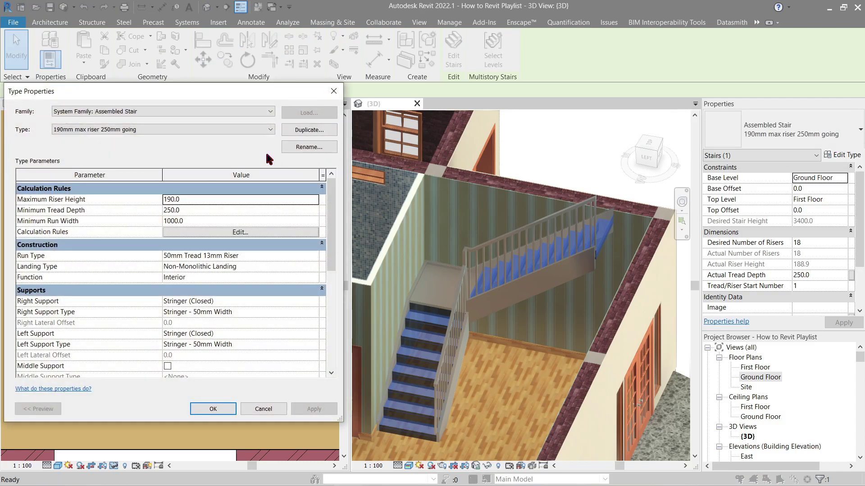
Step: Review the assembled stair type's parameters with the Supports and Identity Data groups collapsed, and keep Function set to Interior
{"action": "scroll", "coordinate": [264, 174], "scroll_direction": "down", "scroll_amount": 3}
{"action": "scroll", "coordinate": [264, 174], "scroll_direction": "up", "scroll_amount": 2}
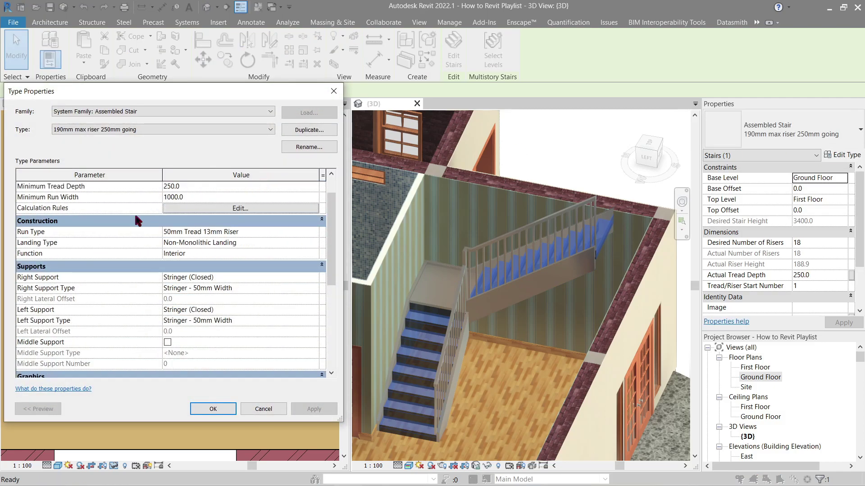
{"action": "left_click", "coordinate": [321, 265]}
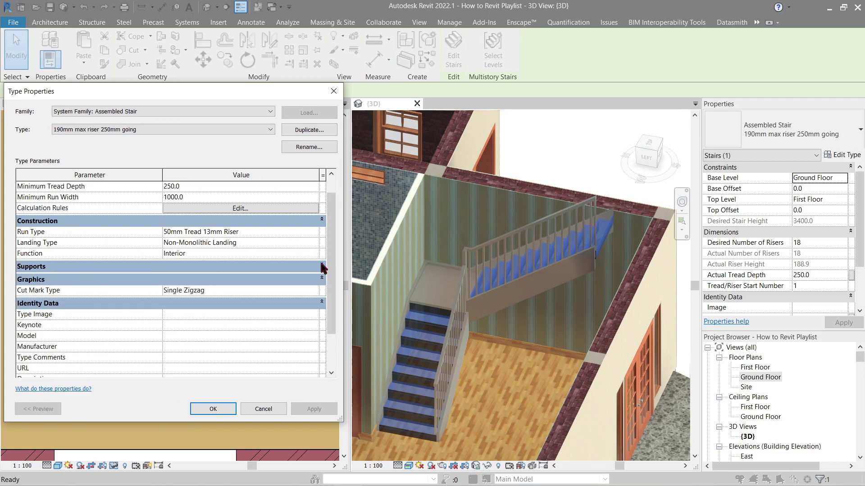
{"action": "left_click", "coordinate": [322, 302]}
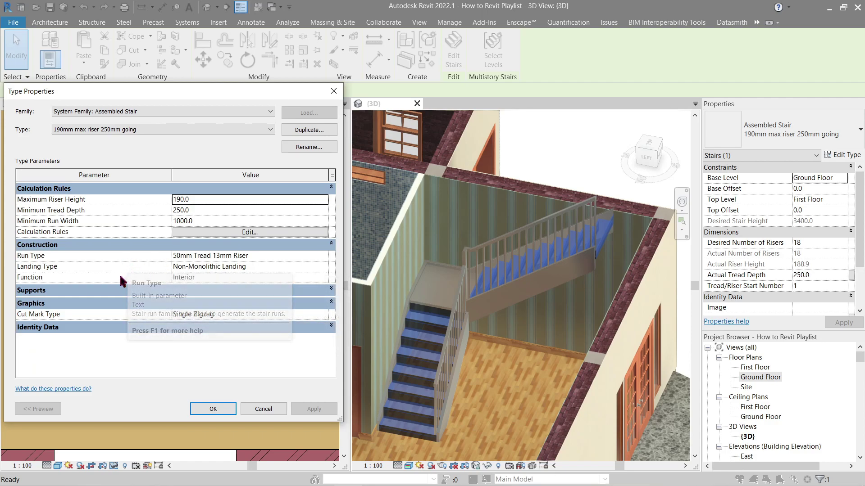
{"action": "left_click", "coordinate": [322, 278]}
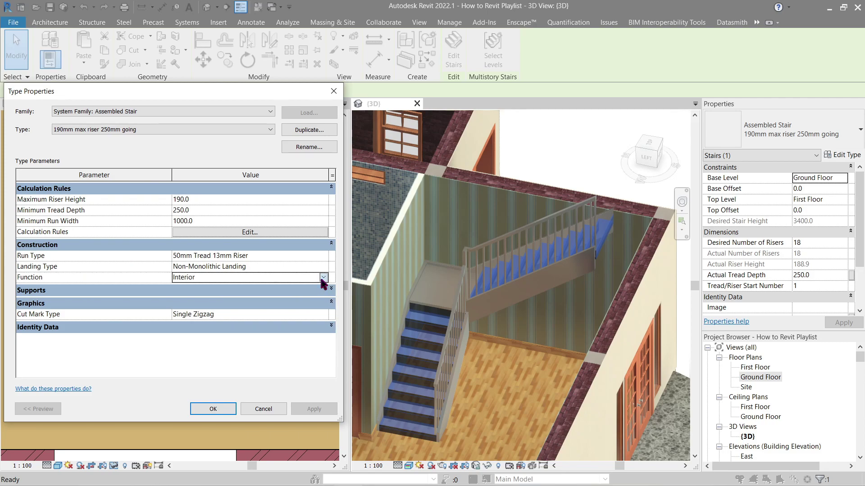
{"action": "left_click", "coordinate": [323, 278]}
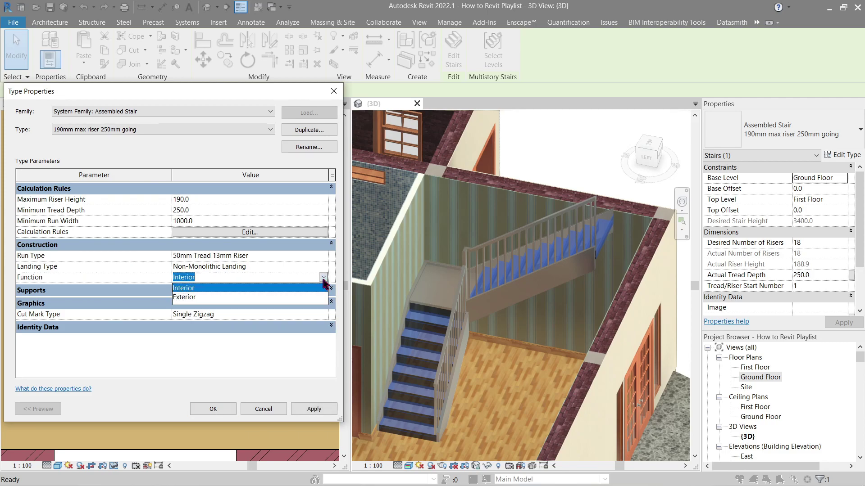
{"action": "left_click", "coordinate": [179, 288]}
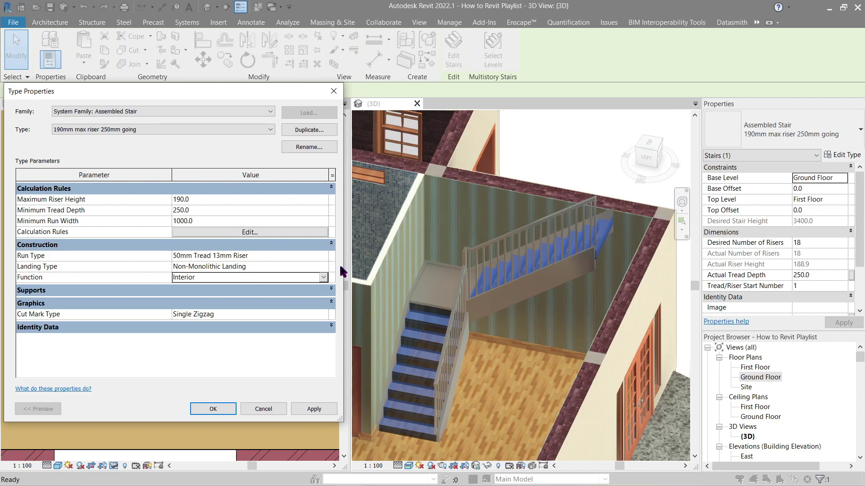
Step: Examine the Non-Monolithic Landing type's parameters with Same as Run switched off and back on, and close its properties
{"action": "left_click", "coordinate": [322, 270]}
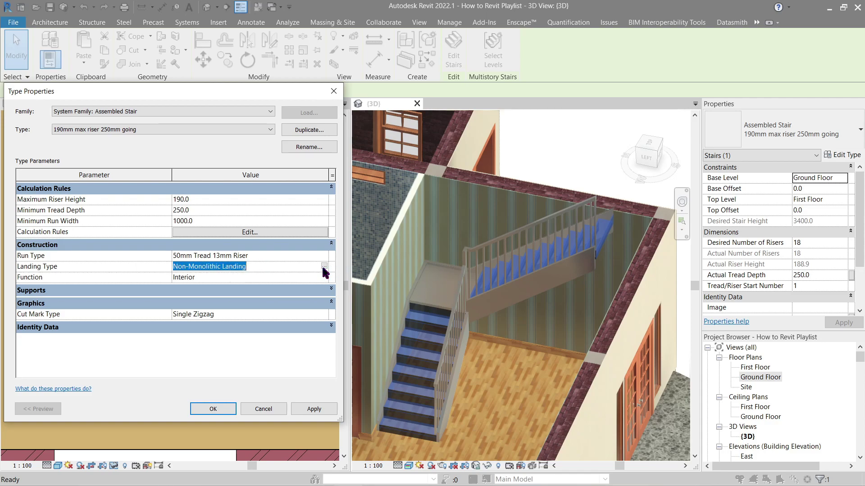
{"action": "left_click", "coordinate": [324, 267]}
{"action": "left_click_drag", "start_coordinate": [183, 90], "coordinate": [232, 85]}
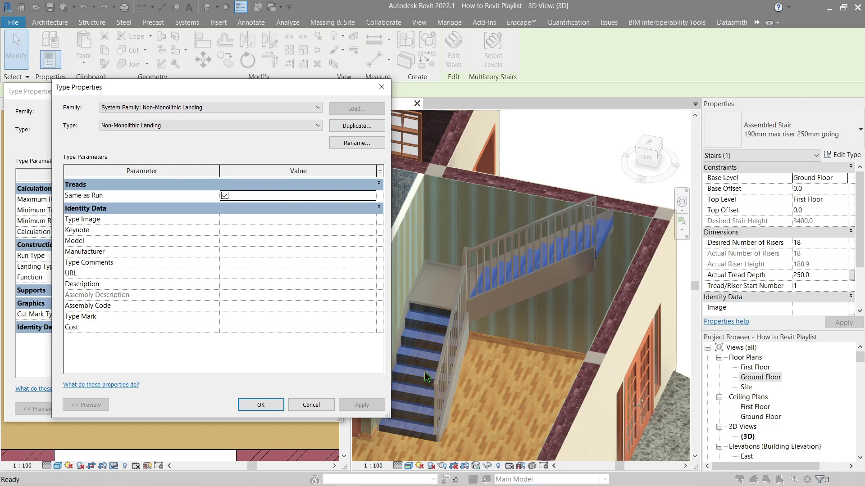
{"action": "left_click", "coordinate": [224, 196]}
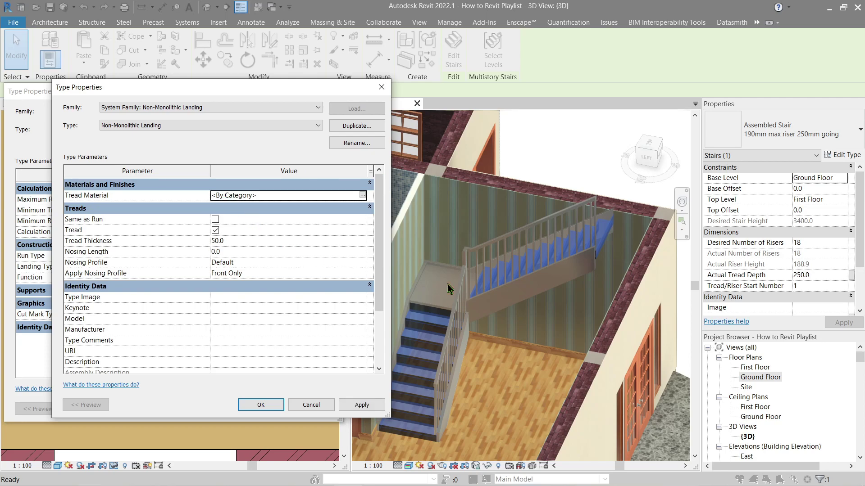
{"action": "left_click", "coordinate": [216, 219]}
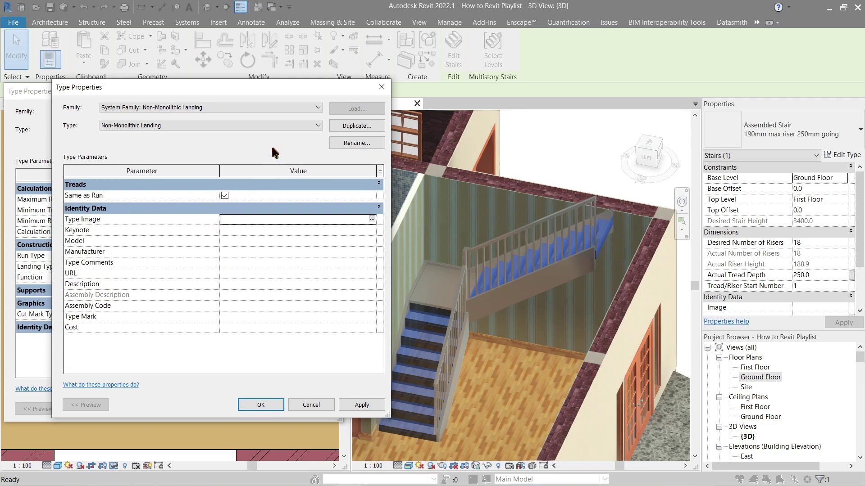
{"action": "left_click", "coordinate": [360, 404]}
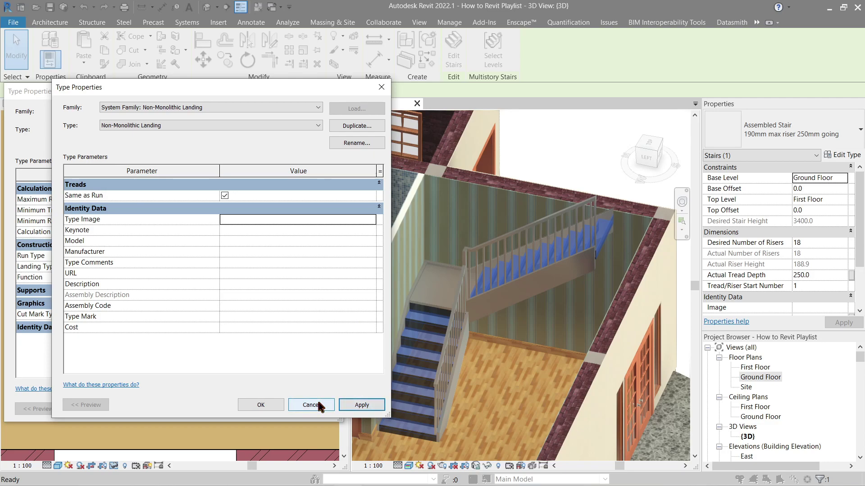
{"action": "left_click", "coordinate": [311, 404]}
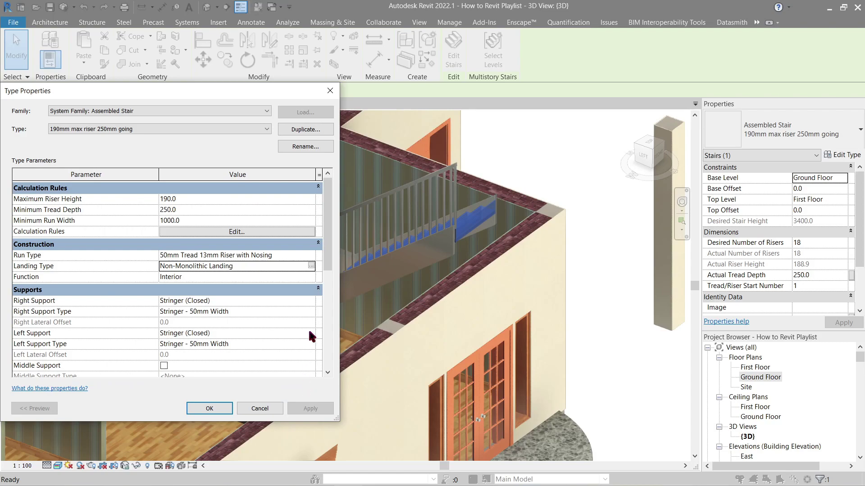
Step: Uncover the stair in the 3D view and open the type properties of its 50mm Tread 13mm Riser with Nosing run
{"action": "left_click_drag", "start_coordinate": [215, 99], "coordinate": [736, 20]}
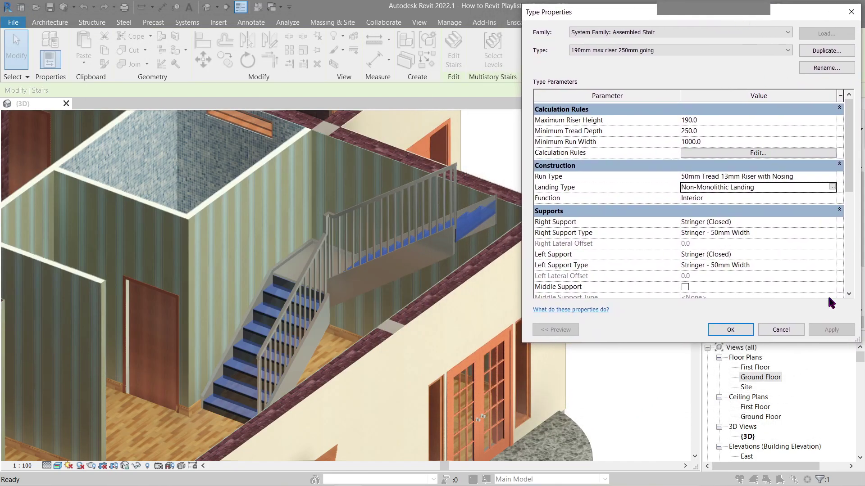
{"action": "left_click", "coordinate": [832, 176]}
{"action": "left_click", "coordinate": [832, 176]}
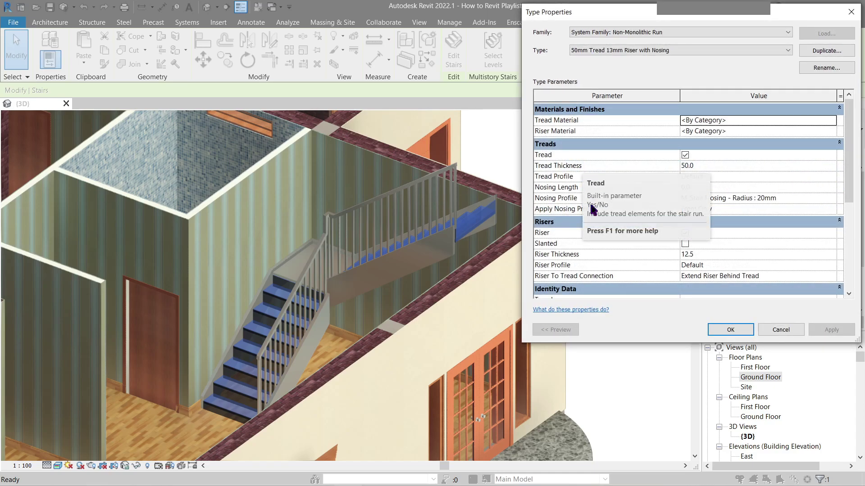
Step: Try the run without treads and without risers in turn, and restore both components
{"action": "left_click", "coordinate": [685, 155]}
{"action": "left_click", "coordinate": [685, 156]}
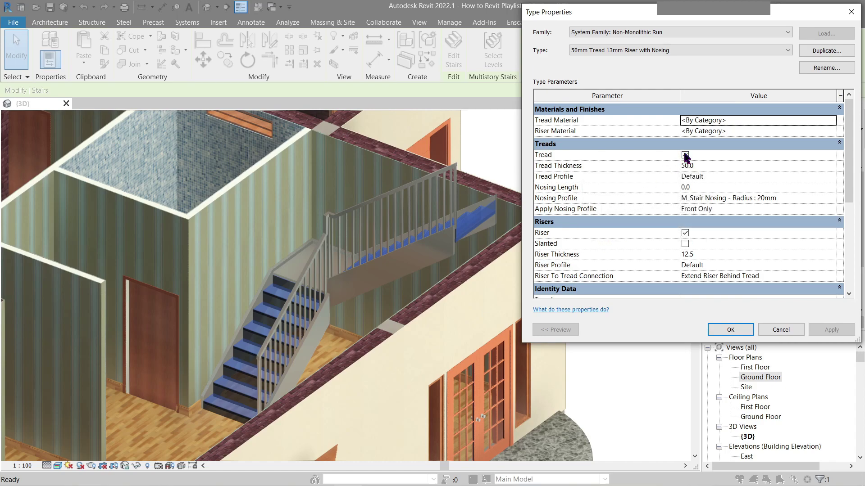
{"action": "left_click", "coordinate": [685, 155]}
{"action": "left_click", "coordinate": [832, 331]}
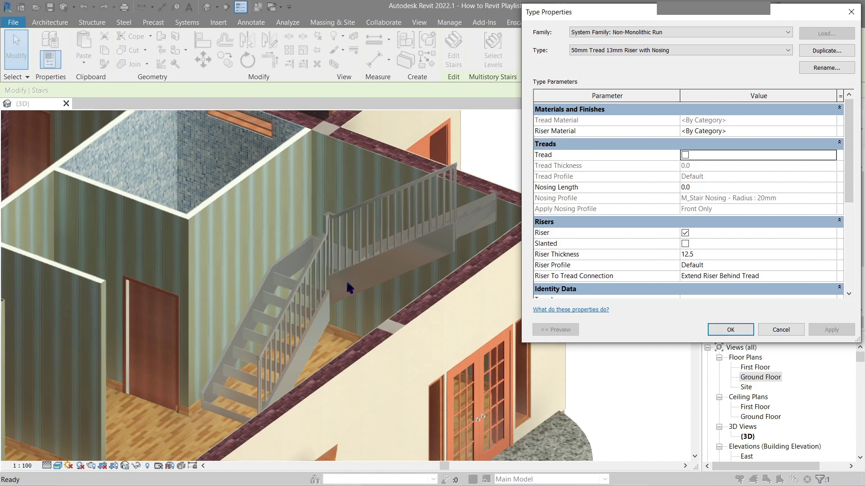
{"action": "left_click", "coordinate": [685, 156]}
{"action": "left_click", "coordinate": [685, 233]}
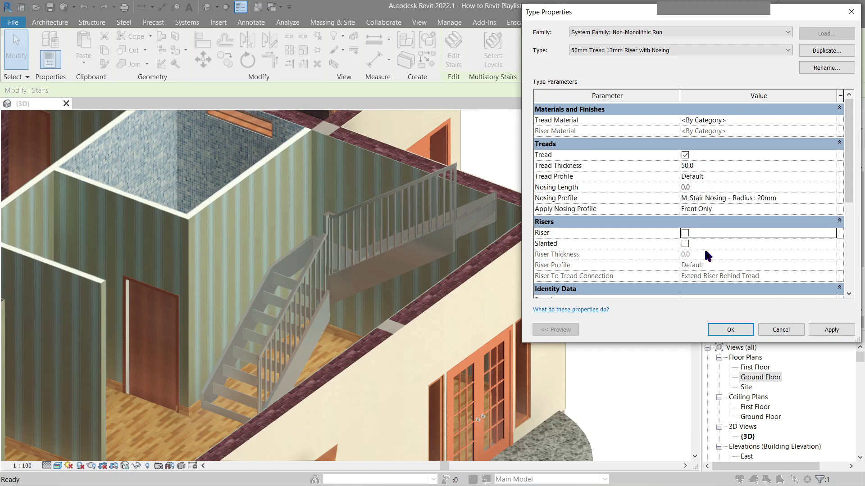
{"action": "left_click", "coordinate": [832, 330]}
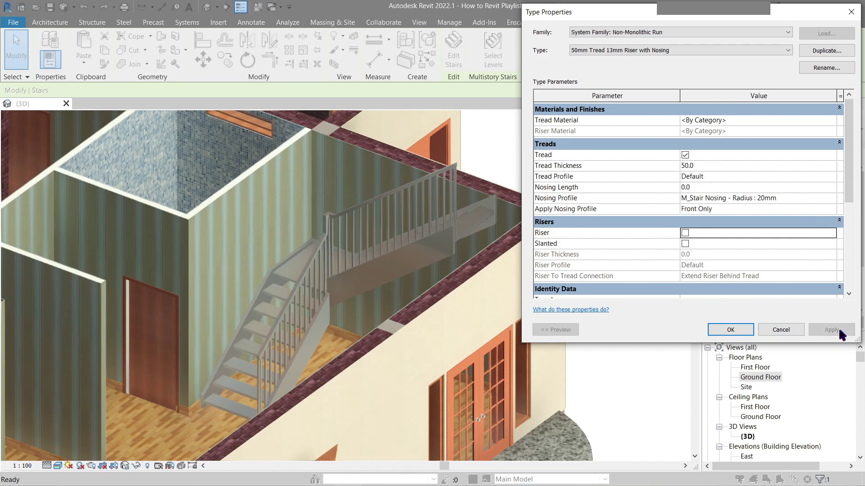
{"action": "left_click", "coordinate": [685, 233]}
{"action": "left_click", "coordinate": [828, 332]}
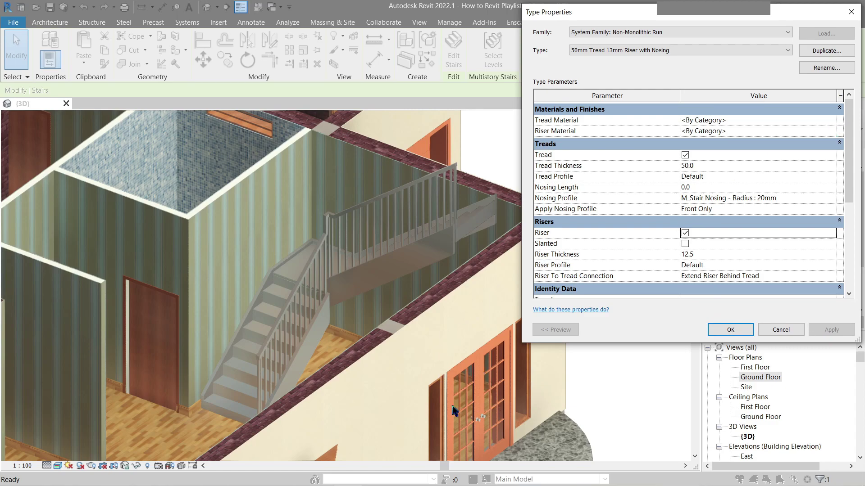
Step: Set both the tread material and the riser material of the run type to Cherry, and apply the change
{"action": "left_click", "coordinate": [828, 120]}
{"action": "left_click", "coordinate": [830, 120]}
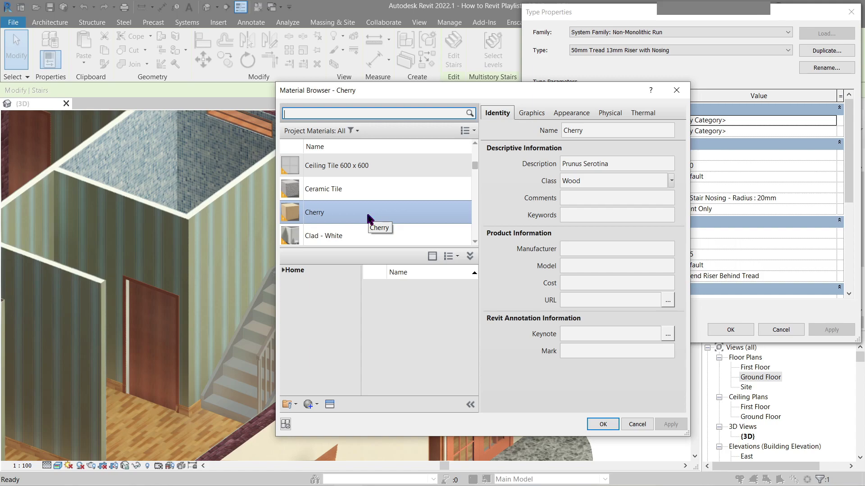
{"action": "key", "text": "Return"}
{"action": "left_click", "coordinate": [752, 119]}
{"action": "key", "text": "ctrl+c"}
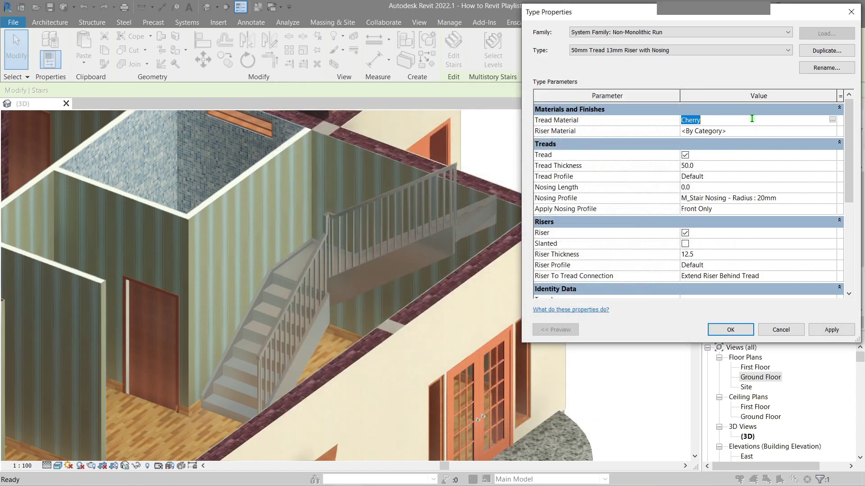
{"action": "left_click", "coordinate": [753, 132]}
{"action": "key", "text": "ctrl+v"}
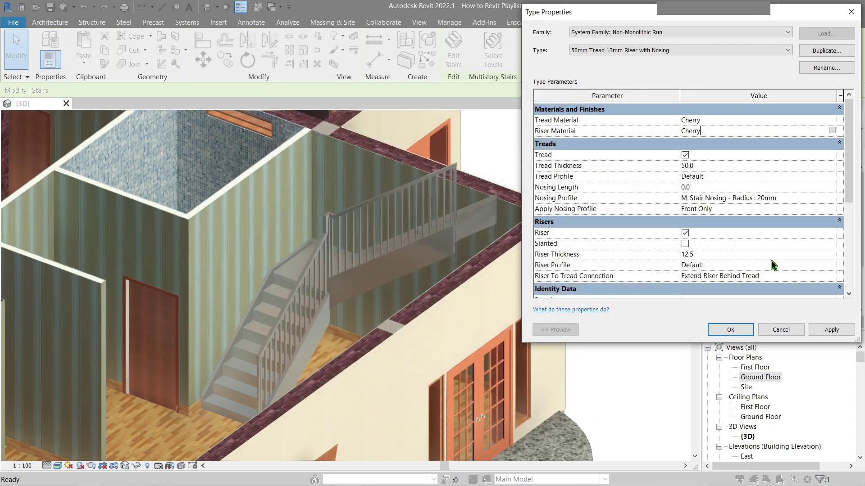
{"action": "left_click", "coordinate": [831, 330]}
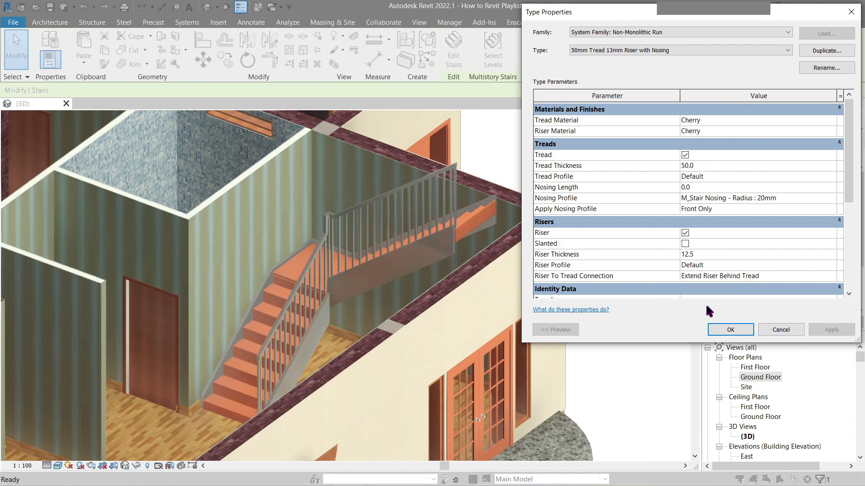
Step: Try a tread thickness and a riser thickness of 100 mm on the run type, applying each change
{"action": "left_click", "coordinate": [752, 167]}
{"action": "type", "text": "10"}
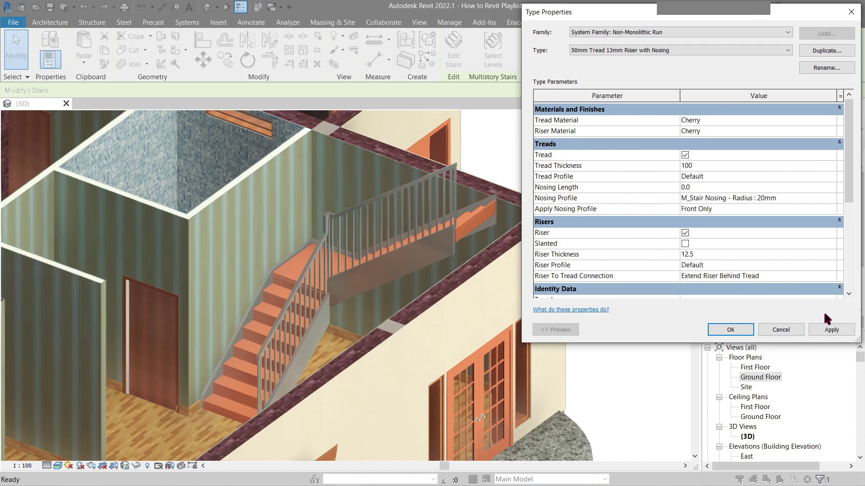
{"action": "left_click", "coordinate": [828, 333]}
{"action": "left_click", "coordinate": [832, 331]}
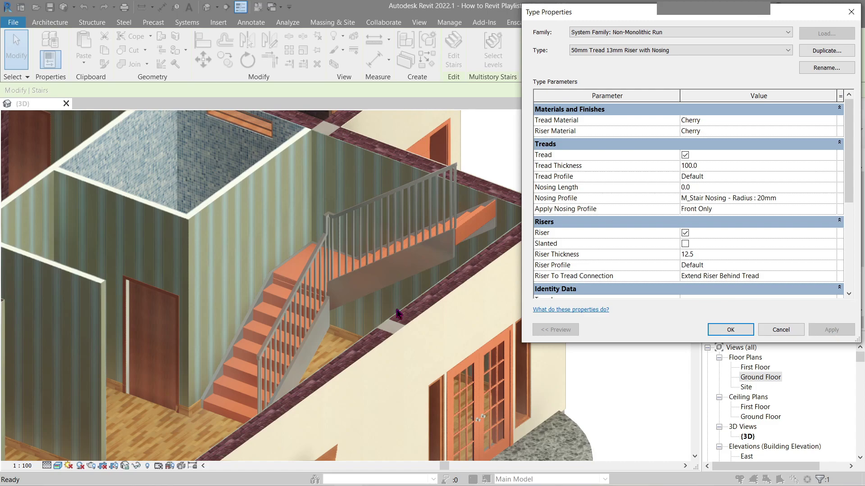
{"action": "left_click", "coordinate": [714, 254]}
{"action": "type", "text": "100"}
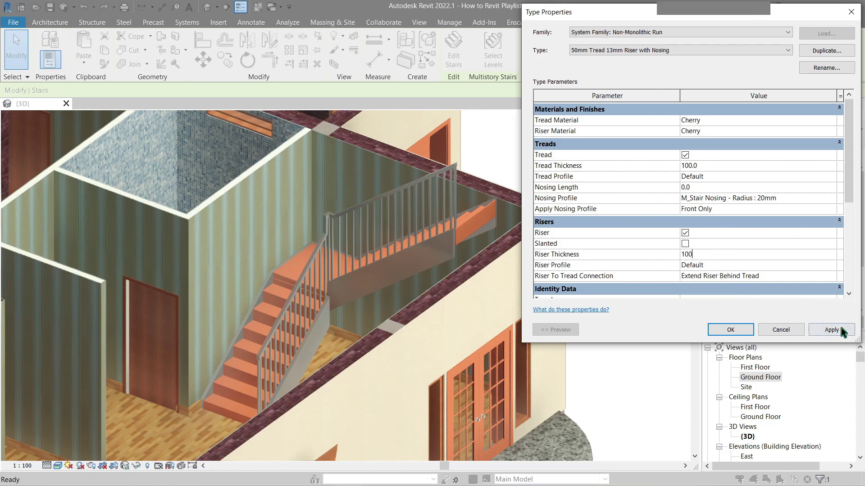
{"action": "left_click", "coordinate": [839, 333]}
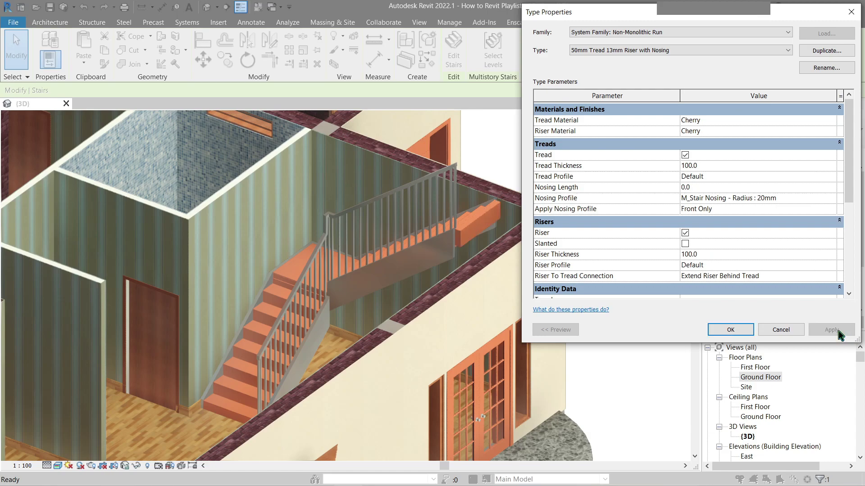
Step: Set the run type's riser thickness back to 12.5 mm and its tread thickness back to 50 mm
{"action": "left_click", "coordinate": [710, 254]}
{"action": "type", "text": "12.5"}
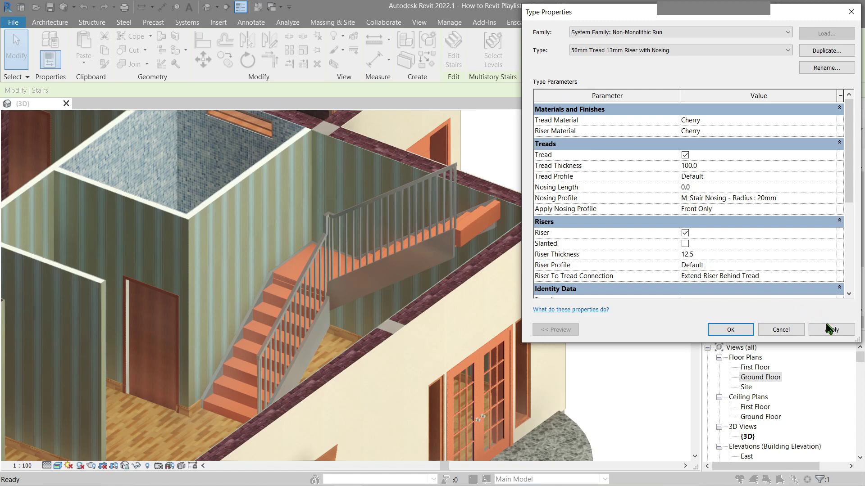
{"action": "left_click", "coordinate": [832, 330]}
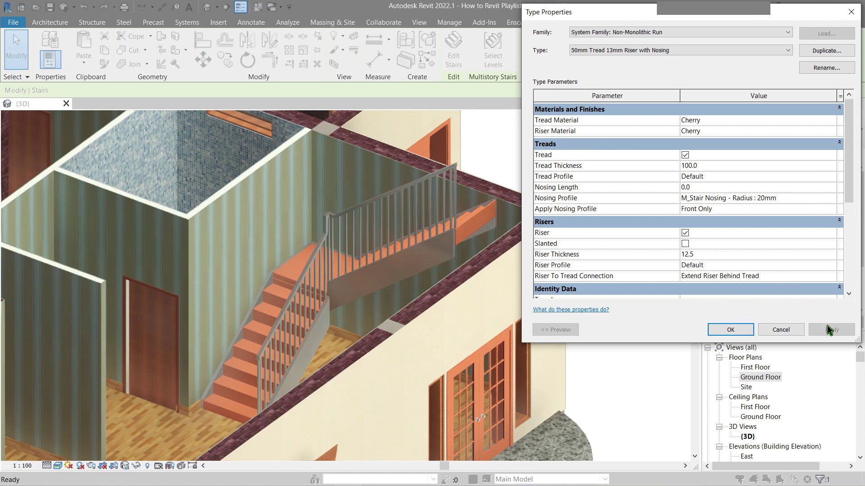
{"action": "left_click", "coordinate": [707, 166]}
{"action": "type", "text": "50"}
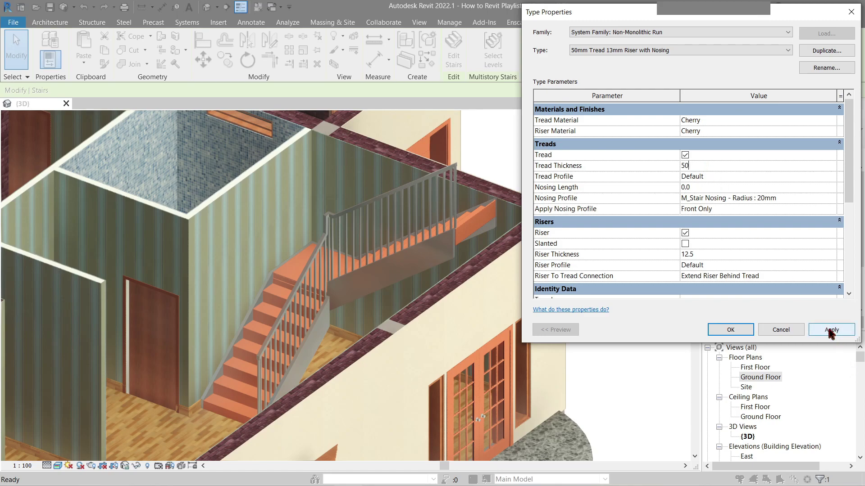
{"action": "left_click", "coordinate": [831, 330]}
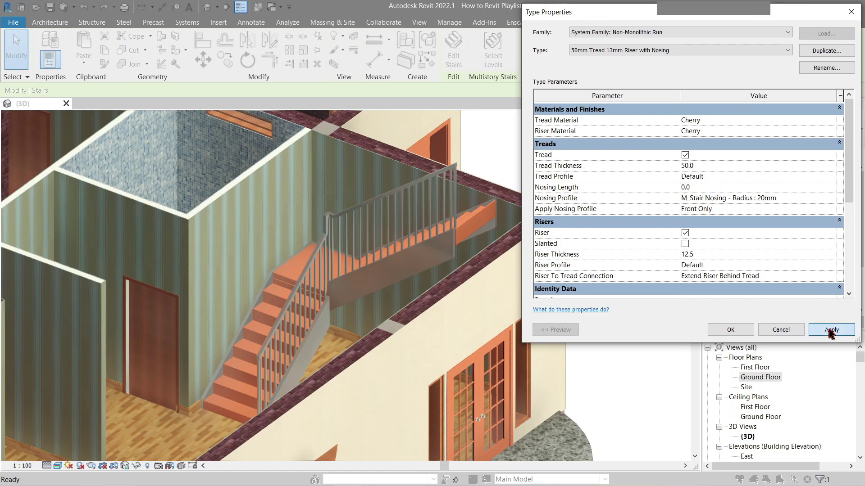
Step: Keep Extend Riser Behind Tread as the riser-to-tread connection, and confirm the run and stair type properties
{"action": "left_click", "coordinate": [685, 231]}
{"action": "left_click", "coordinate": [835, 276]}
{"action": "left_click", "coordinate": [831, 276]}
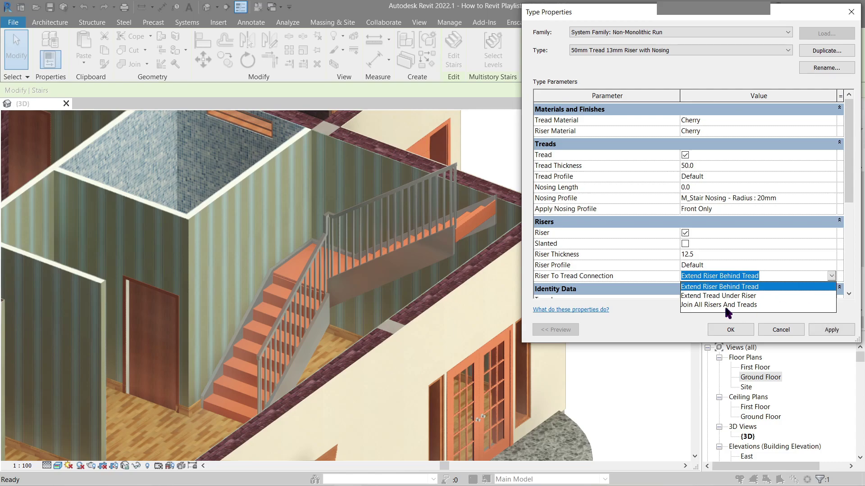
{"action": "left_click", "coordinate": [839, 334]}
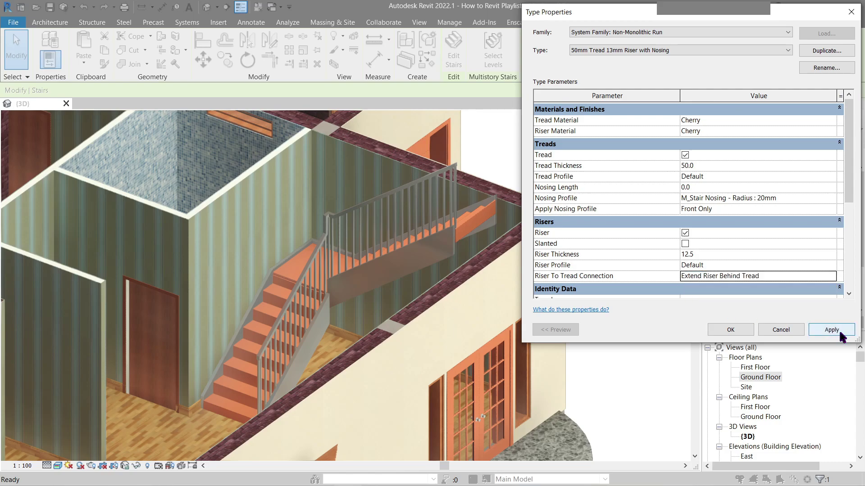
{"action": "left_click", "coordinate": [731, 330]}
{"action": "left_click", "coordinate": [730, 330]}
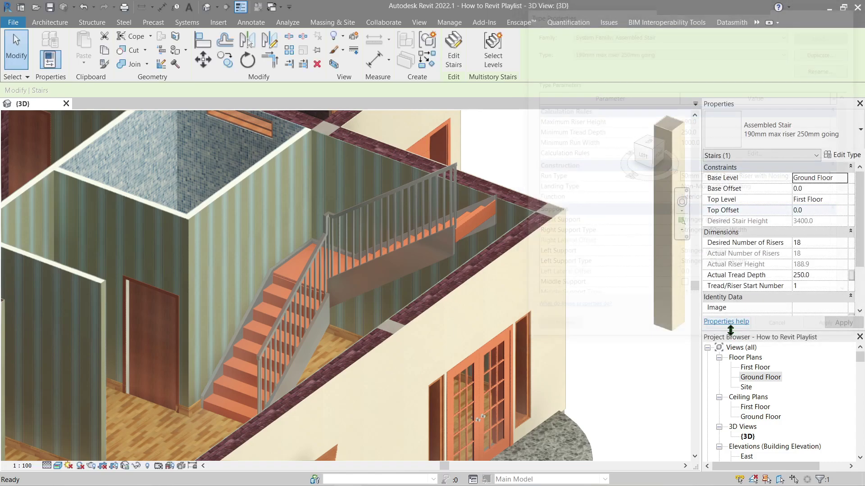
Step: Open the Ground Floor floor plan
{"action": "double_click", "coordinate": [760, 378]}
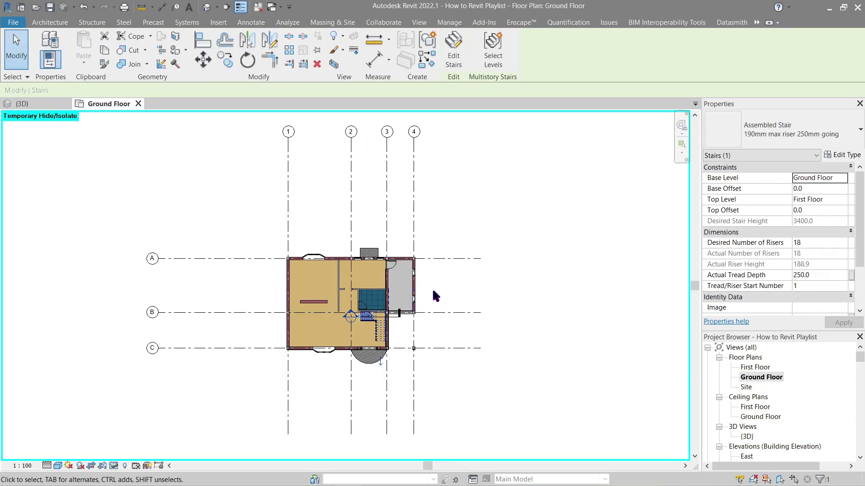
Step: Open the Section 1 view from its section line across the stair in the Ground Floor plan, and examine the treads and risers
{"action": "scroll", "coordinate": [415, 326], "scroll_direction": "up", "scroll_amount": 5}
{"action": "scroll", "coordinate": [414, 326], "scroll_direction": "up", "scroll_amount": 2}
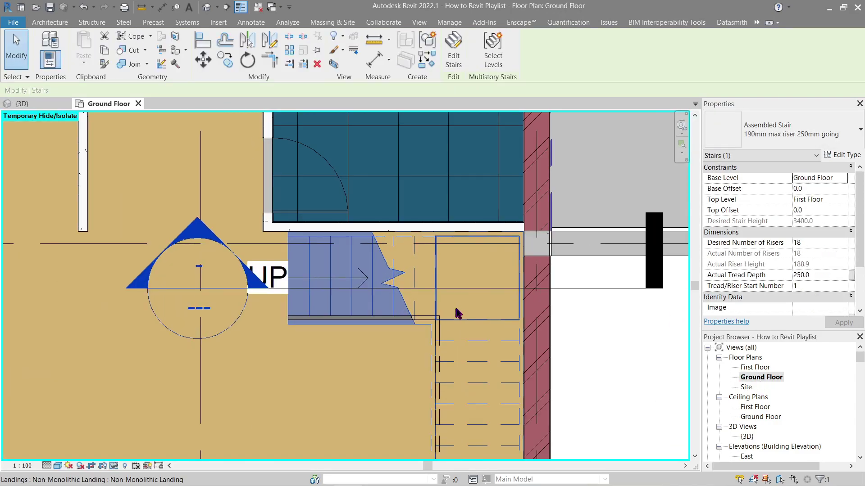
{"action": "left_click", "coordinate": [473, 291]}
{"action": "right_click", "coordinate": [474, 289]}
{"action": "left_click", "coordinate": [507, 78]}
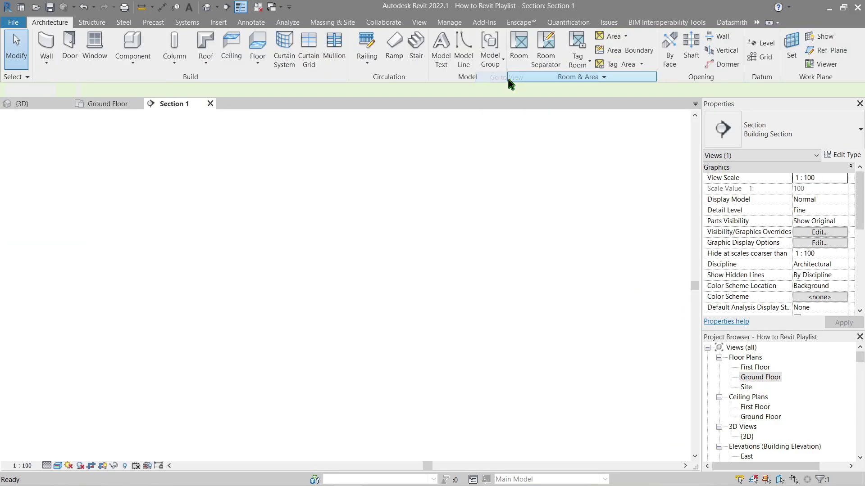
{"action": "scroll", "coordinate": [348, 323], "scroll_direction": "up", "scroll_amount": 3}
{"action": "scroll", "coordinate": [349, 323], "scroll_direction": "up", "scroll_amount": 10}
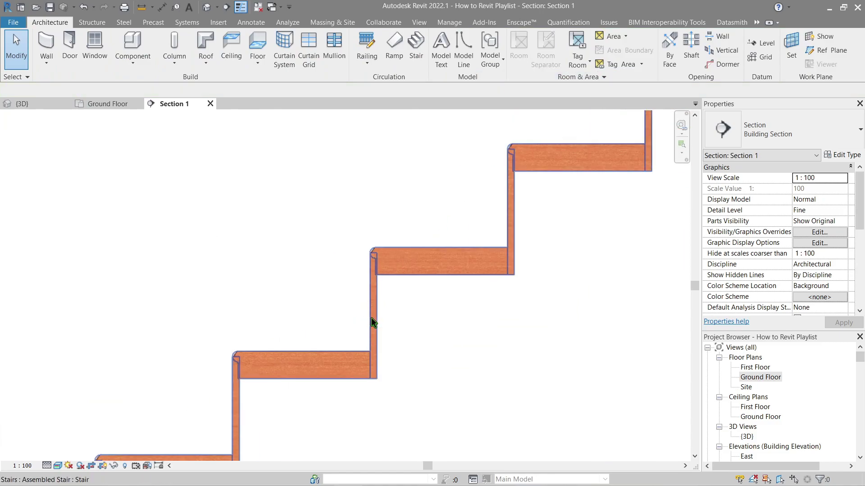
{"action": "middle_click_drag", "start_coordinate": [315, 401], "coordinate": [366, 401]}
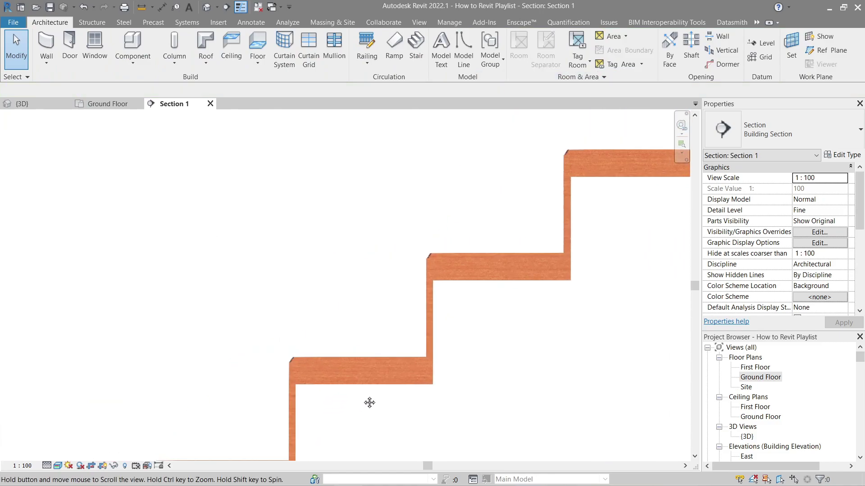
Step: Change the stair's run type to 50mm Tread 13mm Riser, confirm the type properties, and examine the tread-to-riser joints in section
{"action": "left_click", "coordinate": [374, 378]}
{"action": "scroll", "coordinate": [373, 374], "scroll_direction": "down", "scroll_amount": 2}
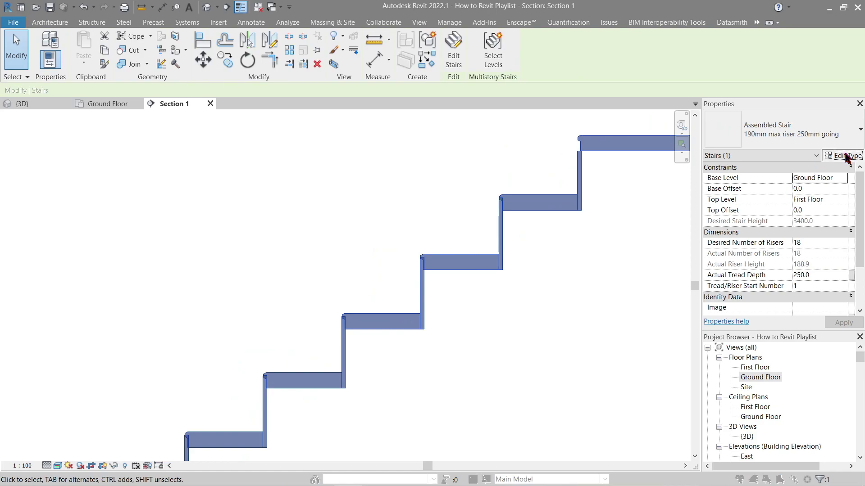
{"action": "left_click", "coordinate": [844, 155]}
{"action": "left_click", "coordinate": [835, 176]}
{"action": "left_click", "coordinate": [835, 176]}
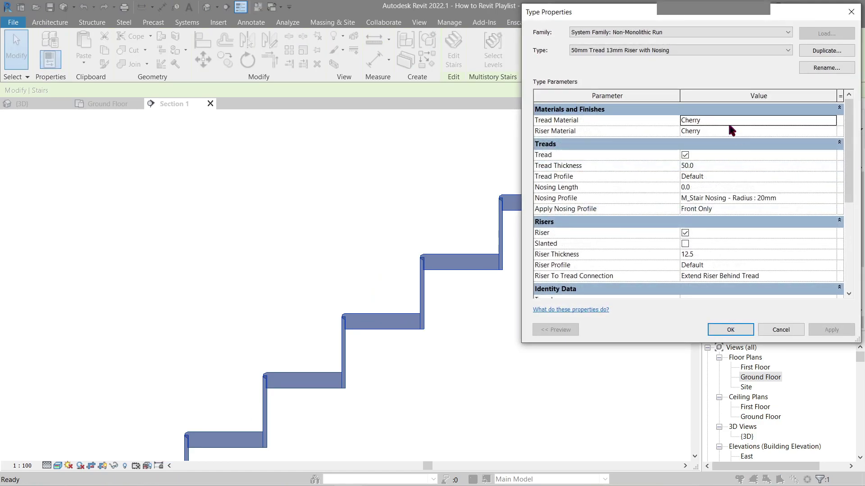
{"action": "left_click", "coordinate": [682, 52]}
{"action": "left_click", "coordinate": [682, 57]}
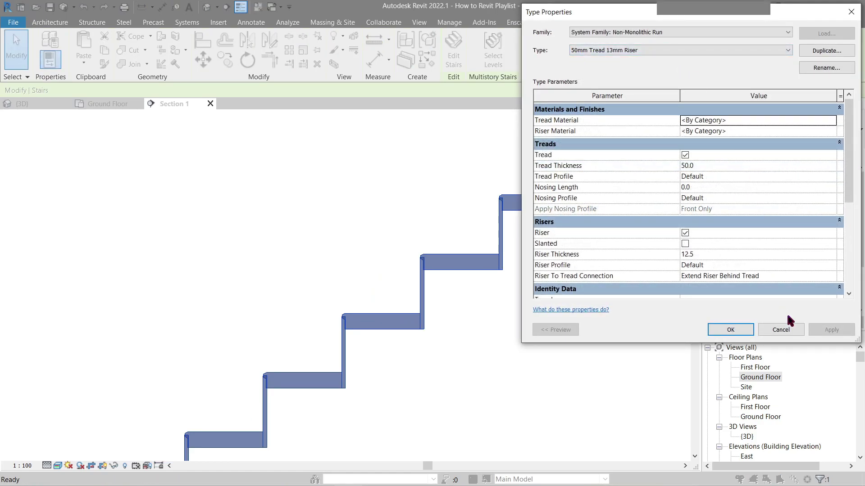
{"action": "left_click", "coordinate": [731, 329]}
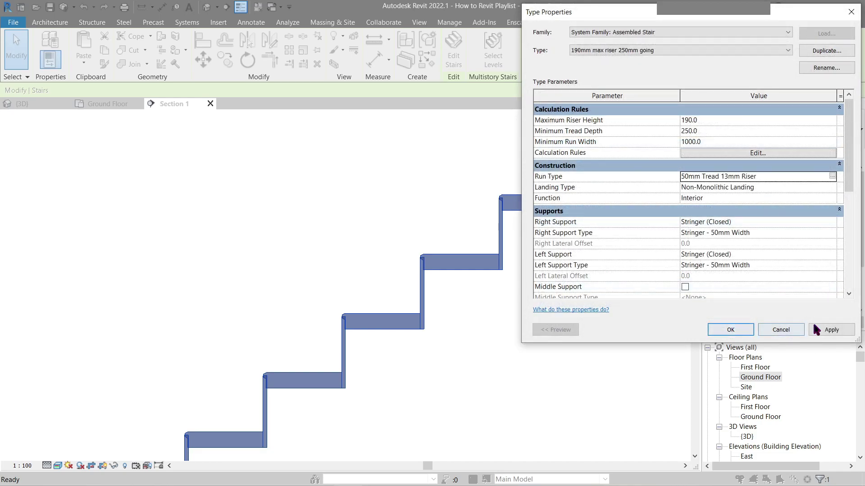
{"action": "left_click", "coordinate": [730, 330]}
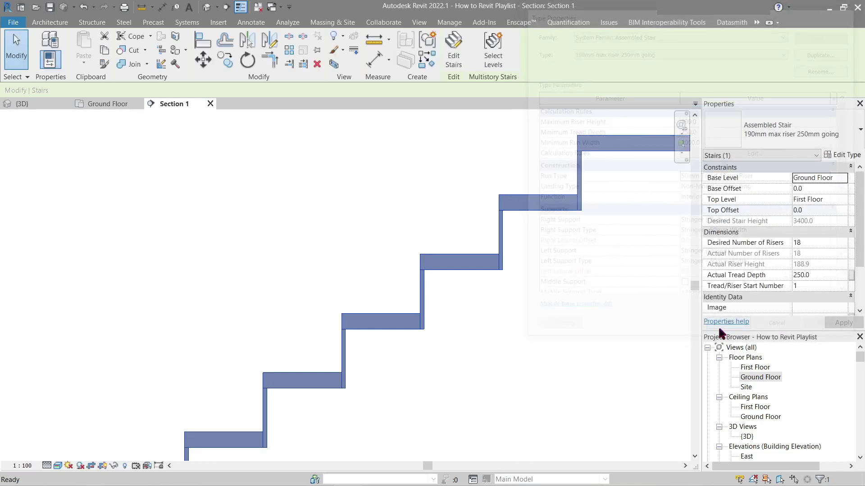
{"action": "left_click", "coordinate": [550, 310]}
{"action": "scroll", "coordinate": [415, 313], "scroll_direction": "up", "scroll_amount": 3}
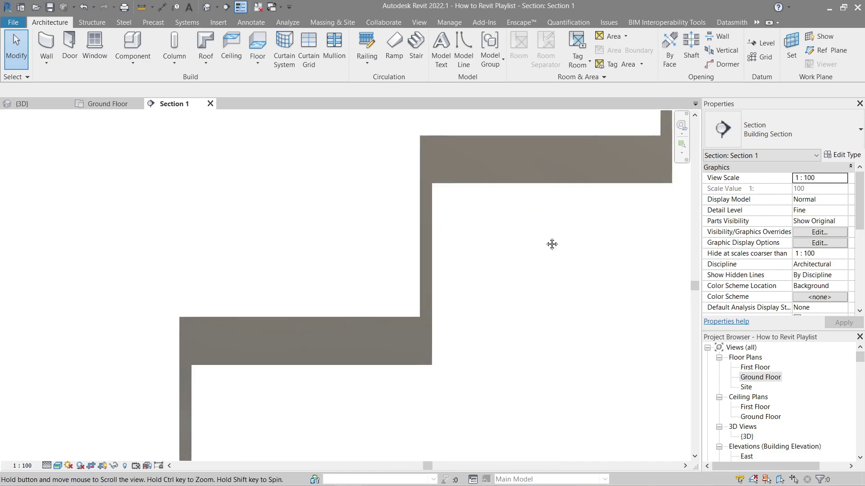
{"action": "middle_click_drag", "start_coordinate": [551, 243], "coordinate": [379, 230]}
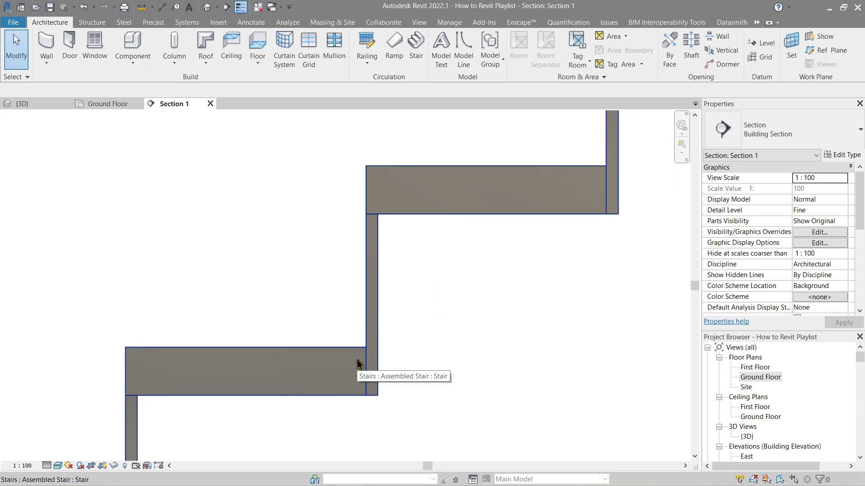
{"action": "scroll", "coordinate": [387, 356], "scroll_direction": "down", "scroll_amount": 1}
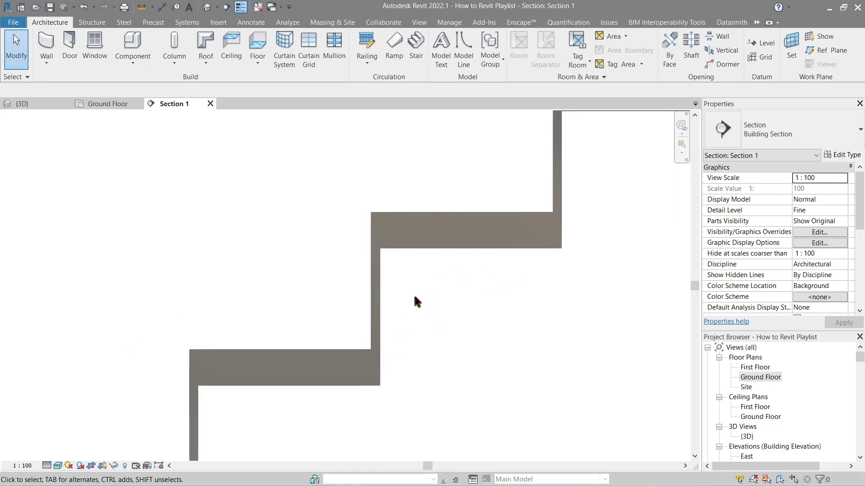
Step: Set the Riser To Tread Connection of the stair's 50mm Tread 13mm Riser run type to Join All Risers And Treads
{"action": "left_click", "coordinate": [465, 245]}
{"action": "left_click", "coordinate": [842, 154]}
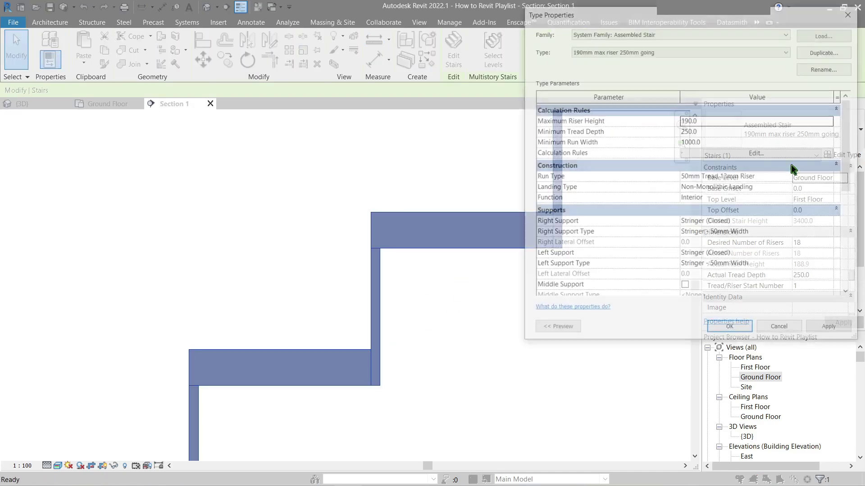
{"action": "left_click", "coordinate": [741, 55]}
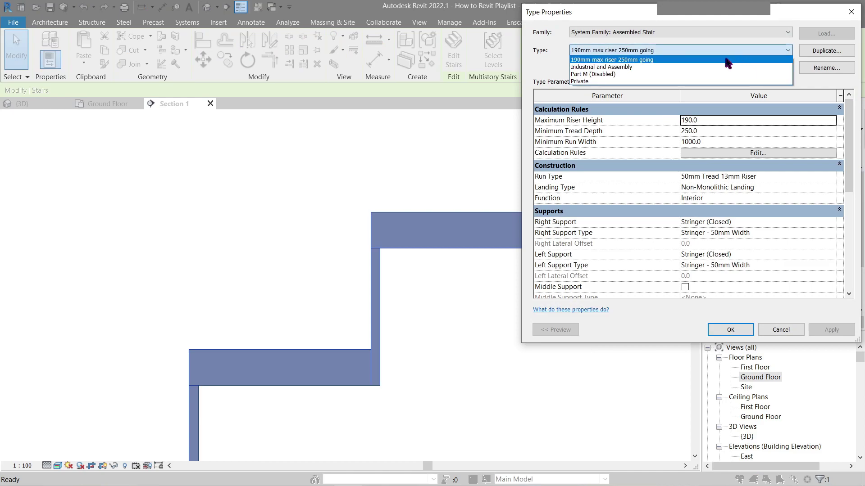
{"action": "left_click", "coordinate": [691, 52]}
{"action": "left_click", "coordinate": [832, 177]}
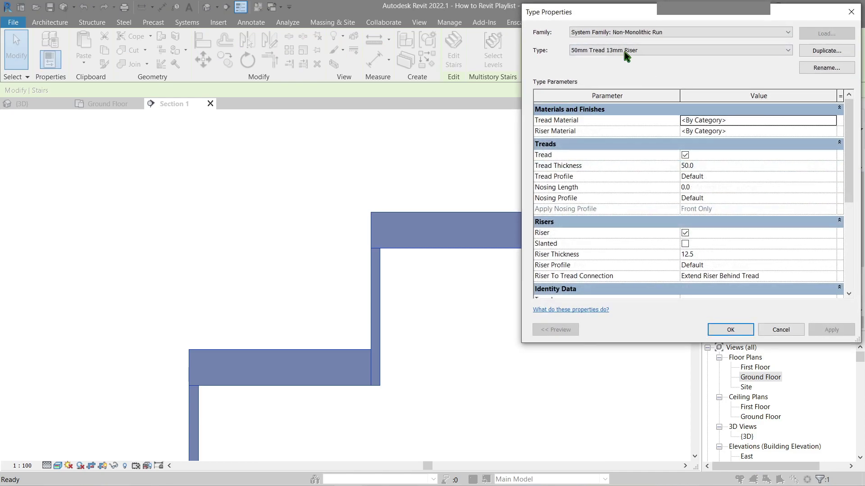
{"action": "left_click", "coordinate": [624, 52]}
{"action": "left_click", "coordinate": [620, 58]}
{"action": "scroll", "coordinate": [745, 269], "scroll_direction": "down", "scroll_amount": 2}
{"action": "scroll", "coordinate": [744, 269], "scroll_direction": "up", "scroll_amount": 1}
{"action": "left_click", "coordinate": [832, 254]}
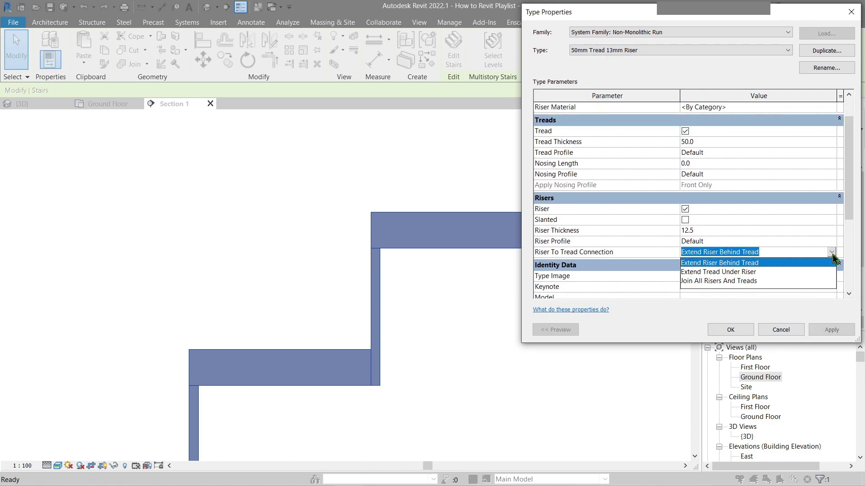
{"action": "left_click", "coordinate": [718, 281]}
{"action": "scroll", "coordinate": [731, 240], "scroll_direction": "up", "scroll_amount": 1}
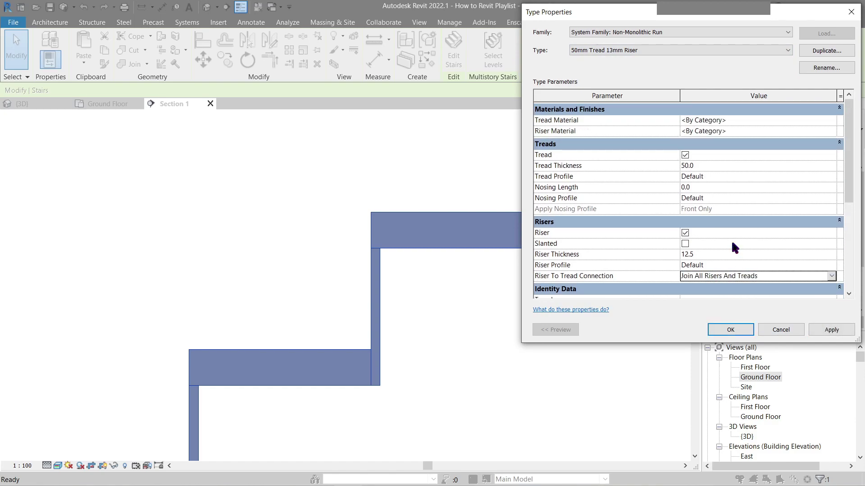
Step: Set both the tread material and the riser material of the run type to Cherry, applying and confirming the changes
{"action": "left_click", "coordinate": [741, 120]}
{"action": "type", "text": "Cherru"}
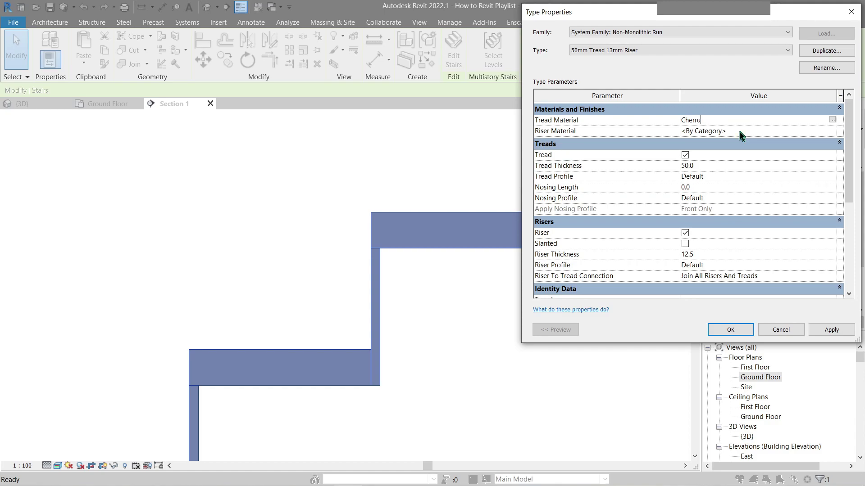
{"action": "key", "text": "Return"}
{"action": "left_click", "coordinate": [517, 266]}
{"action": "left_click", "coordinate": [736, 132]}
{"action": "type", "text": "Cherry"}
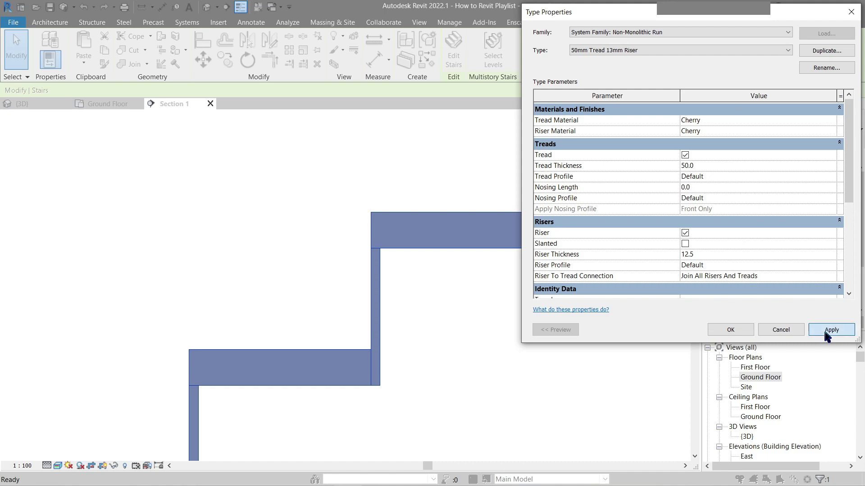
{"action": "left_click", "coordinate": [827, 333]}
{"action": "left_click", "coordinate": [739, 329]}
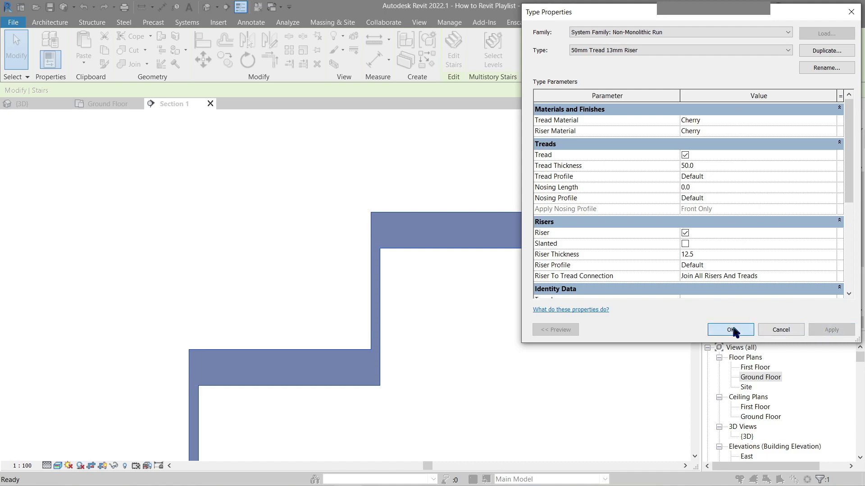
Step: Try Extend Riser Behind Tread and Extend Tread Under Riser as the run type's riser-to-tread connection, applying each option
{"action": "scroll", "coordinate": [816, 226], "scroll_direction": "down", "scroll_amount": 3}
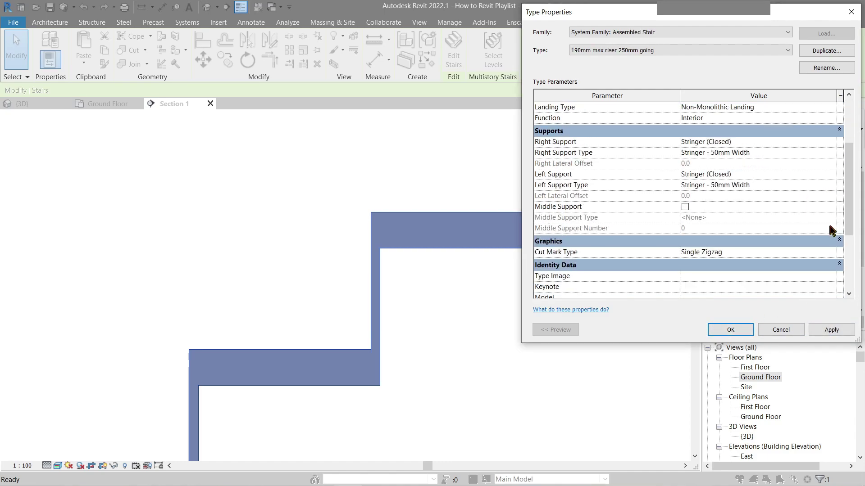
{"action": "scroll", "coordinate": [817, 246], "scroll_direction": "up", "scroll_amount": 1}
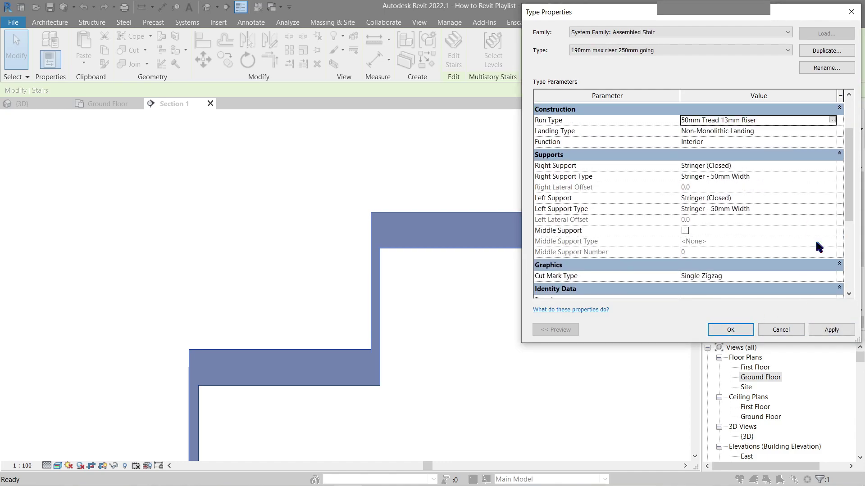
{"action": "left_click", "coordinate": [832, 120]}
{"action": "left_click", "coordinate": [832, 276]}
{"action": "left_click", "coordinate": [779, 289]}
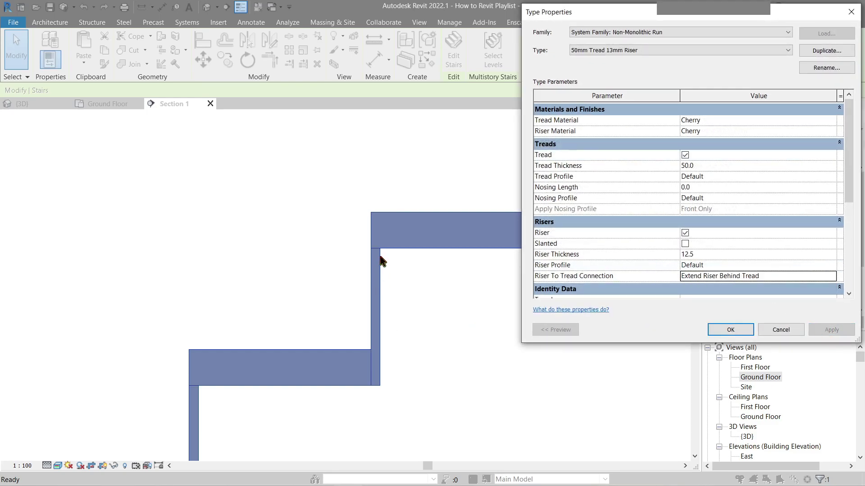
{"action": "left_click", "coordinate": [829, 277]}
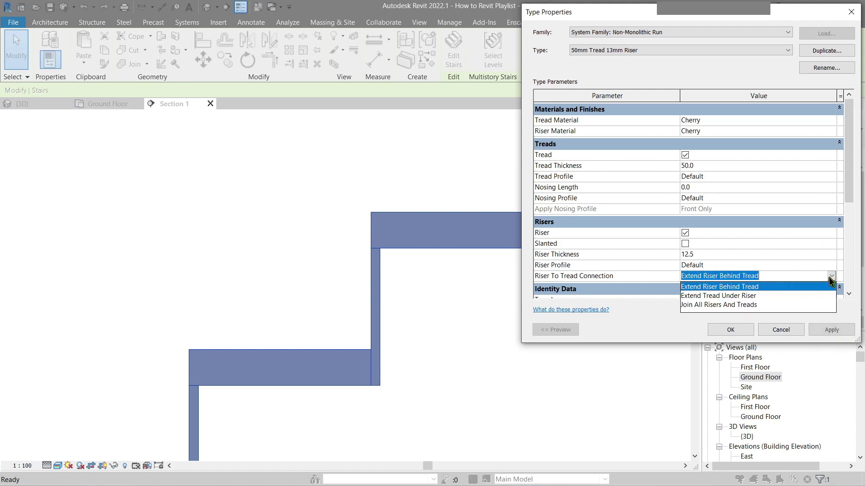
{"action": "left_click", "coordinate": [828, 298]}
{"action": "left_click", "coordinate": [832, 330]}
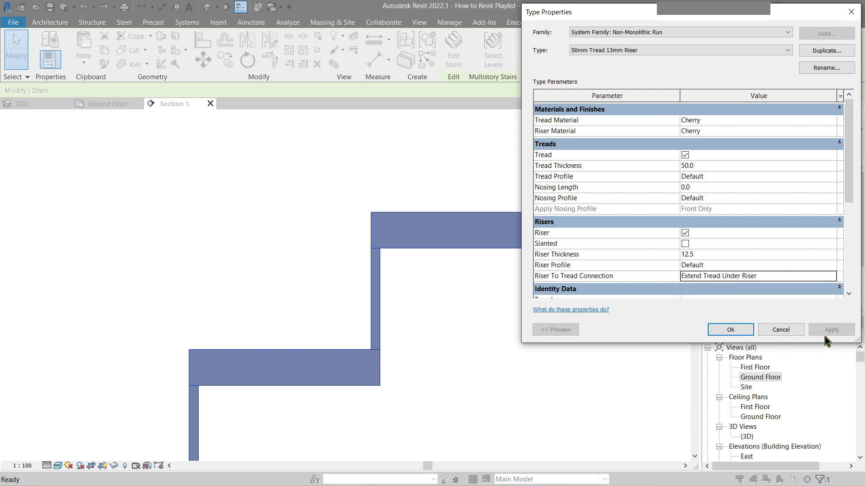
Step: Set the run type's riser-to-tread connection back to Join All Risers And Treads, and confirm the run and stair type properties
{"action": "left_click", "coordinate": [831, 276]}
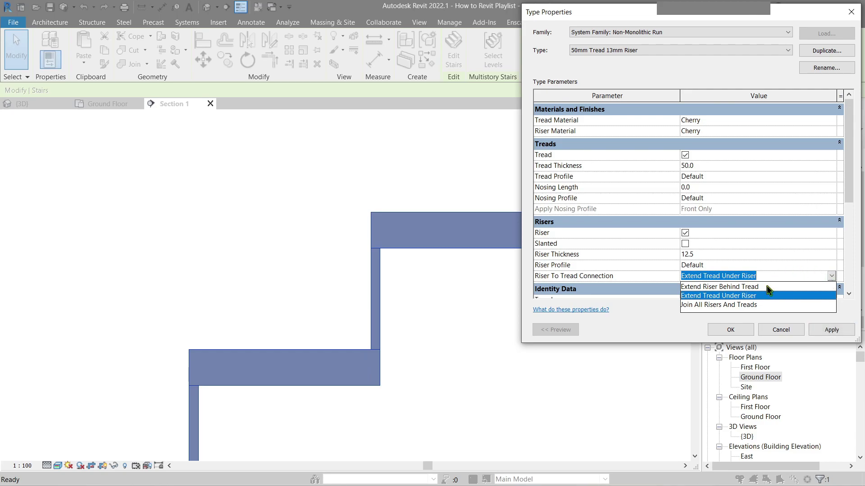
{"action": "left_click", "coordinate": [751, 305]}
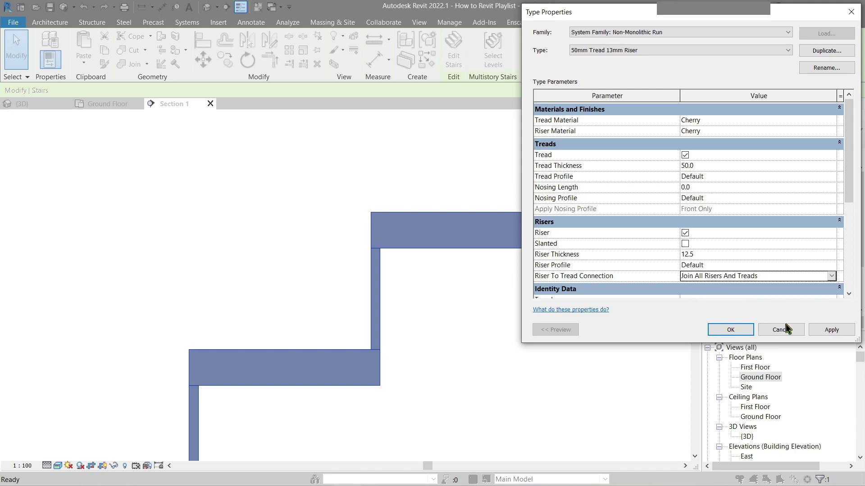
{"action": "left_click", "coordinate": [832, 329]}
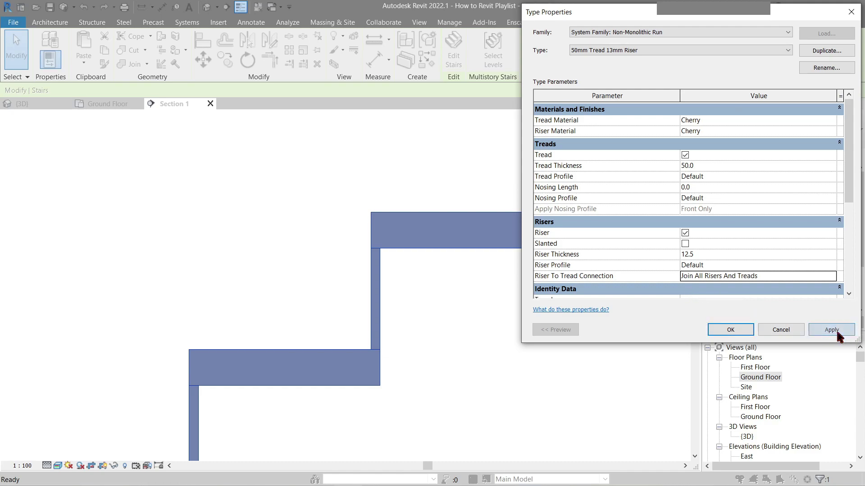
{"action": "left_click", "coordinate": [728, 333]}
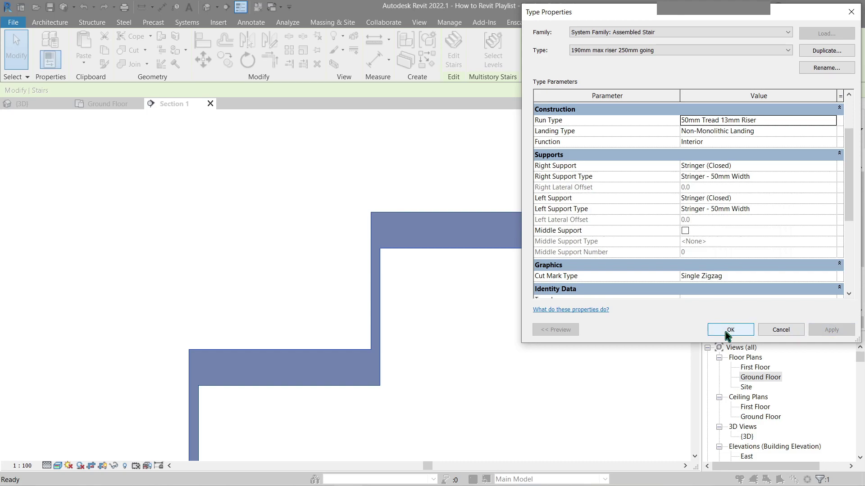
{"action": "left_click", "coordinate": [726, 331]}
{"action": "left_click", "coordinate": [428, 347]}
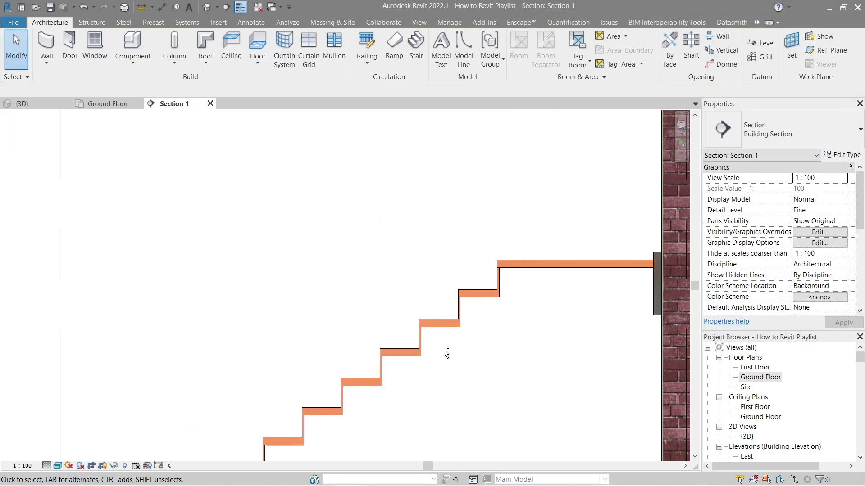
Step: Close the Section 1 view and select the stair in the Ground Floor plan
{"action": "middle_click", "coordinate": [172, 104]}
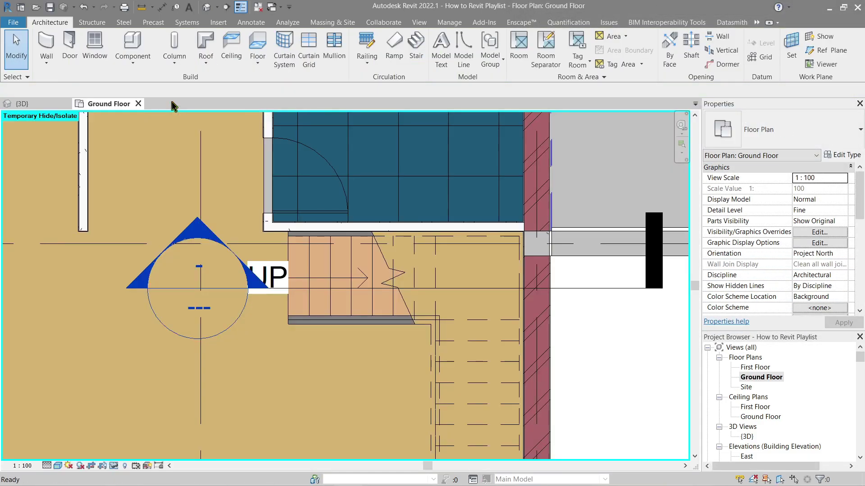
{"action": "scroll", "coordinate": [342, 311], "scroll_direction": "up", "scroll_amount": 3}
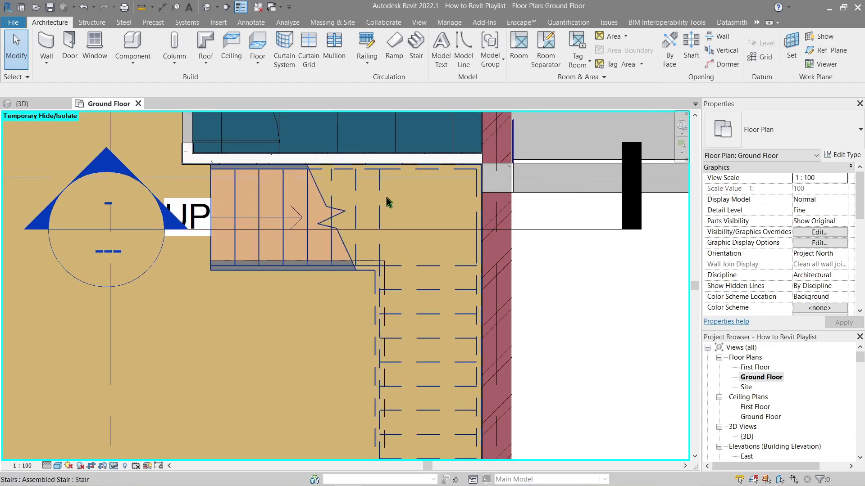
{"action": "middle_click_drag", "start_coordinate": [464, 296], "coordinate": [405, 194]}
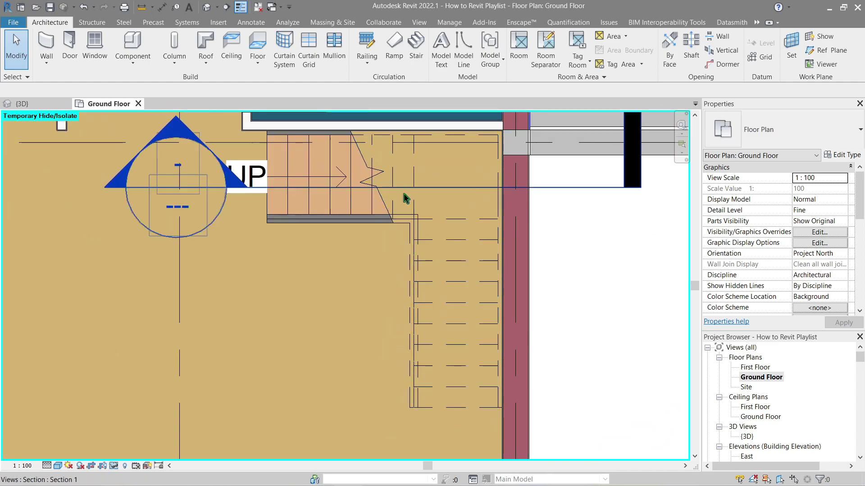
{"action": "middle_click_drag", "start_coordinate": [478, 239], "coordinate": [460, 247]}
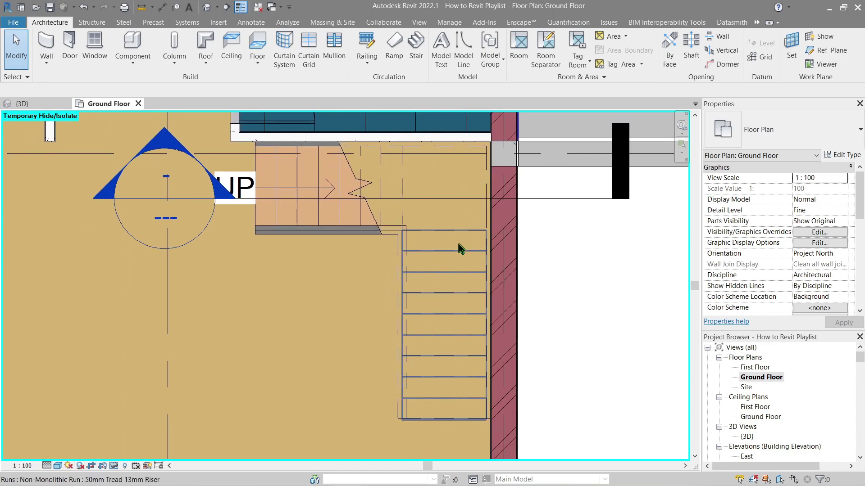
{"action": "left_click", "coordinate": [356, 165]}
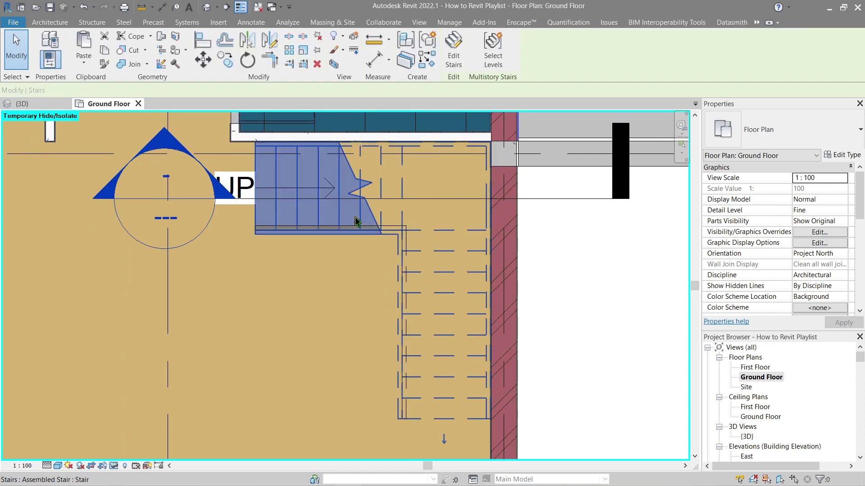
Step: Try the Double Zigzag cut mark type in the type properties of the 190mm max riser 250mm going stair
{"action": "left_click", "coordinate": [847, 156]}
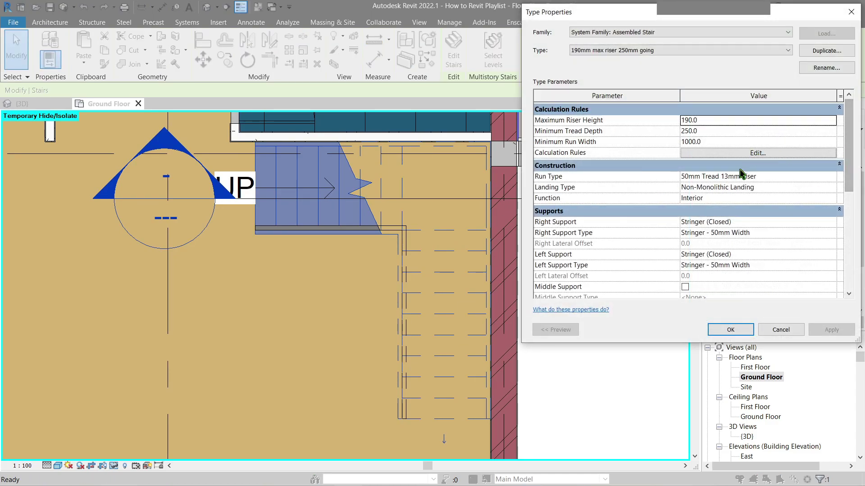
{"action": "scroll", "coordinate": [746, 186], "scroll_direction": "down", "scroll_amount": 3}
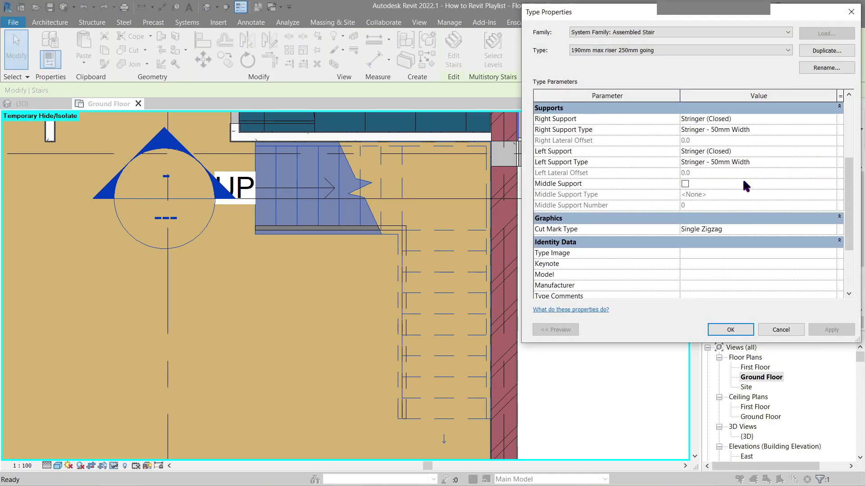
{"action": "left_click", "coordinate": [835, 228]}
{"action": "left_click", "coordinate": [832, 228]}
{"action": "key", "text": "Escape"}
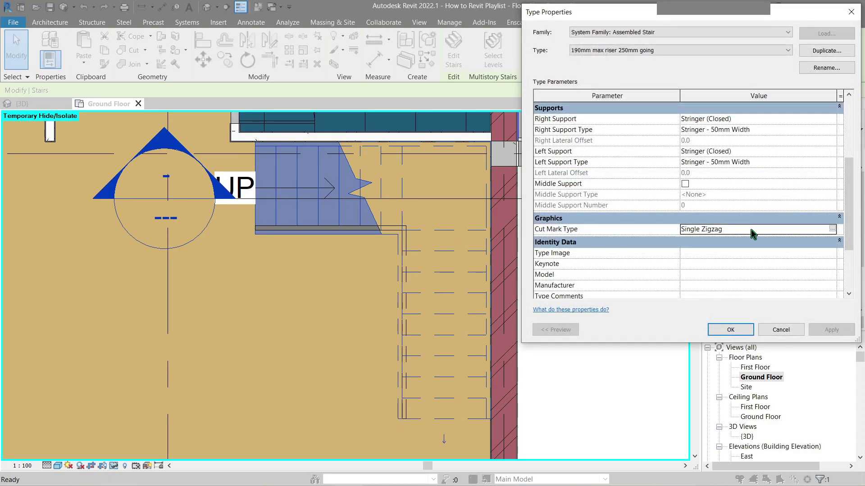
{"action": "left_click", "coordinate": [832, 229]}
{"action": "left_click", "coordinate": [628, 50]}
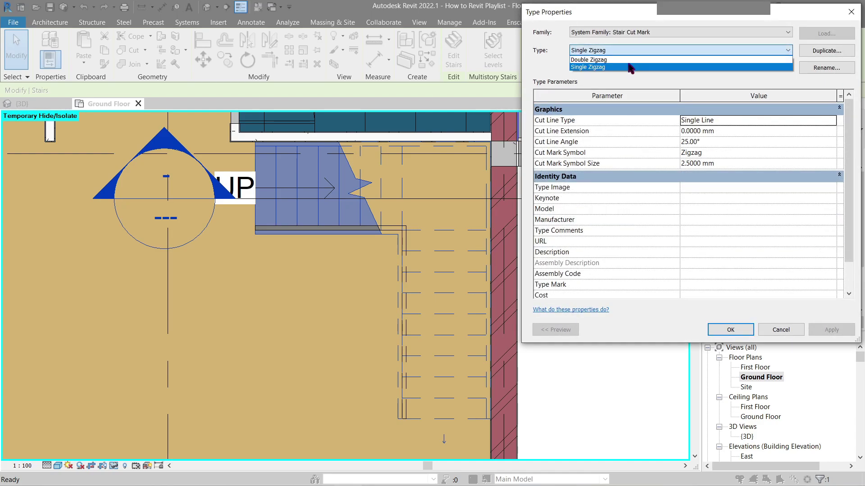
{"action": "left_click", "coordinate": [628, 61]}
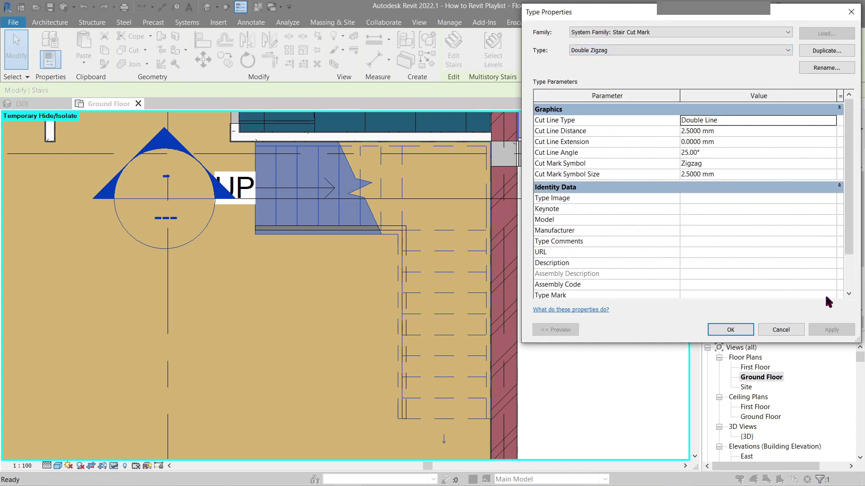
{"action": "left_click", "coordinate": [730, 331]}
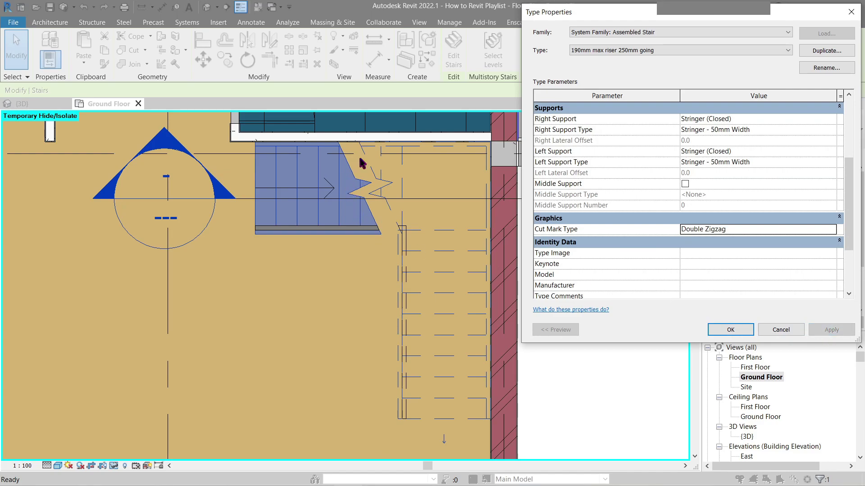
Step: Set the stair's cut mark type back to Single Zigzag, keeping a single cut line with a 1 mm extension, and apply the change
{"action": "left_click", "coordinate": [832, 229]}
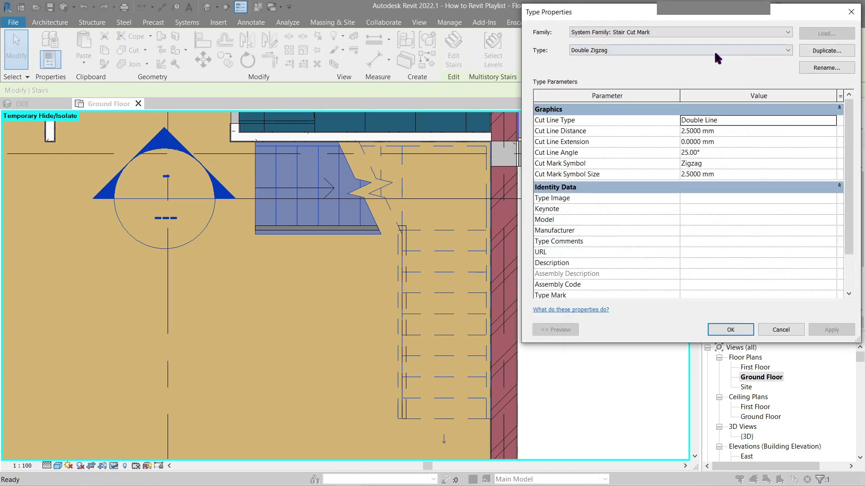
{"action": "left_click", "coordinate": [714, 50]}
{"action": "left_click", "coordinate": [704, 65]}
{"action": "left_click", "coordinate": [831, 120]}
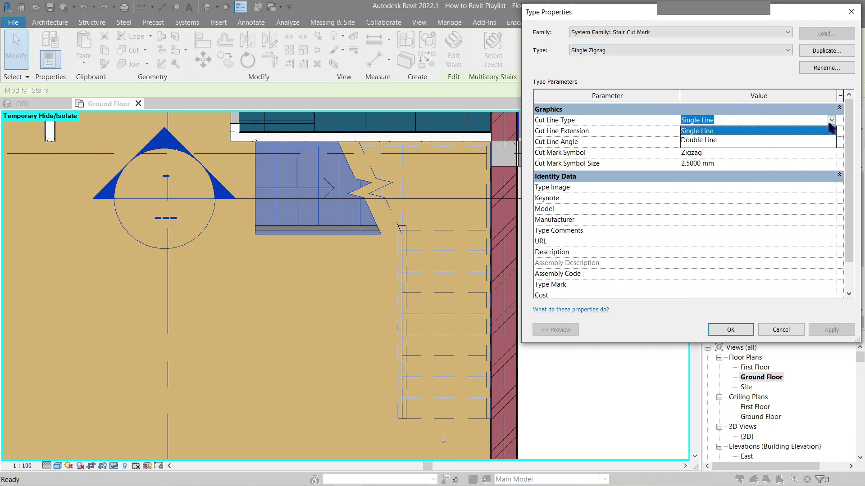
{"action": "left_click", "coordinate": [713, 134]}
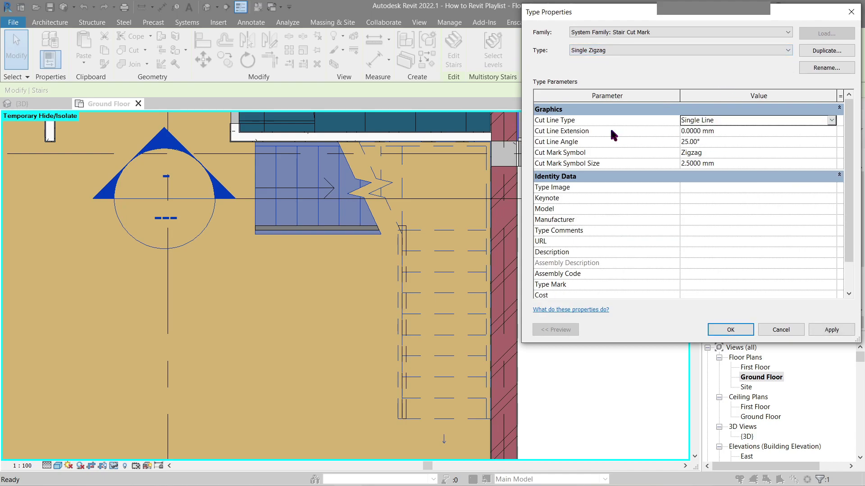
{"action": "left_click", "coordinate": [734, 129]}
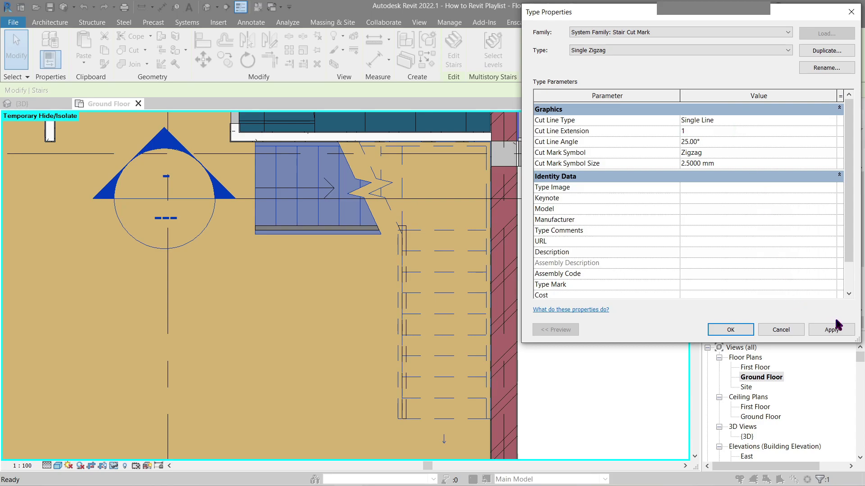
{"action": "left_click", "coordinate": [834, 335]}
{"action": "left_click", "coordinate": [731, 330]}
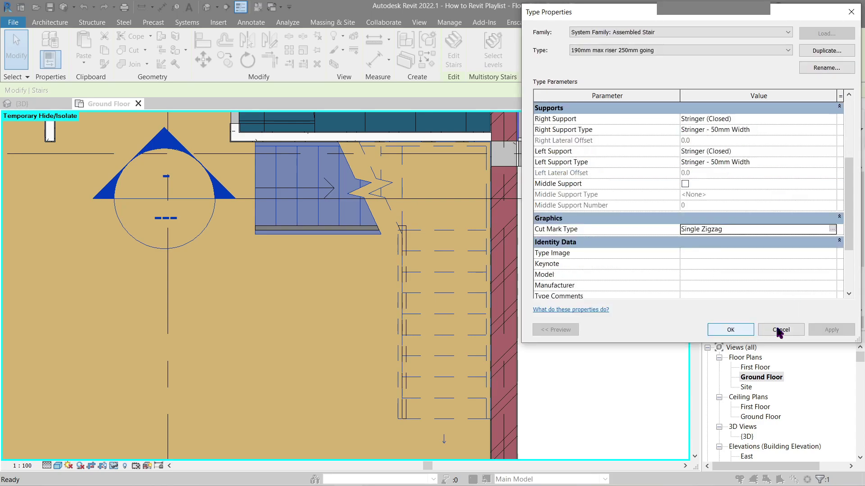
{"action": "left_click", "coordinate": [830, 332]}
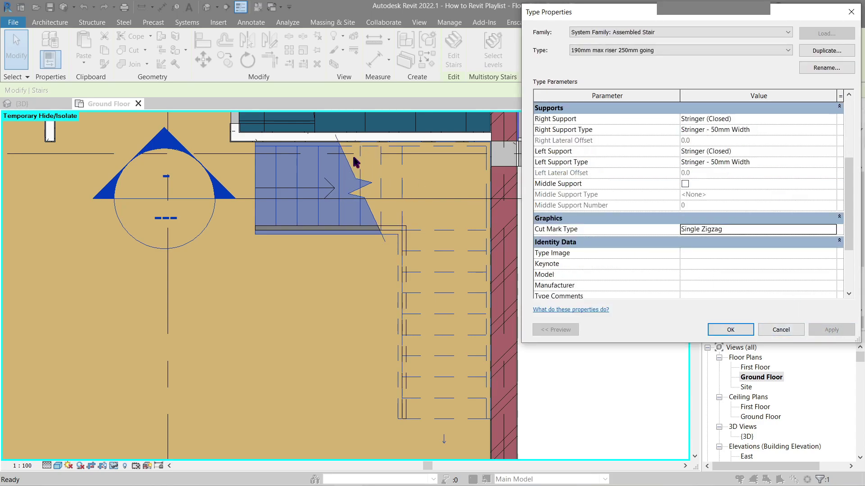
Step: Review the Single Zigzag cut mark settings, confirm the stair's type properties and deselect the stair
{"action": "left_click", "coordinate": [832, 229]}
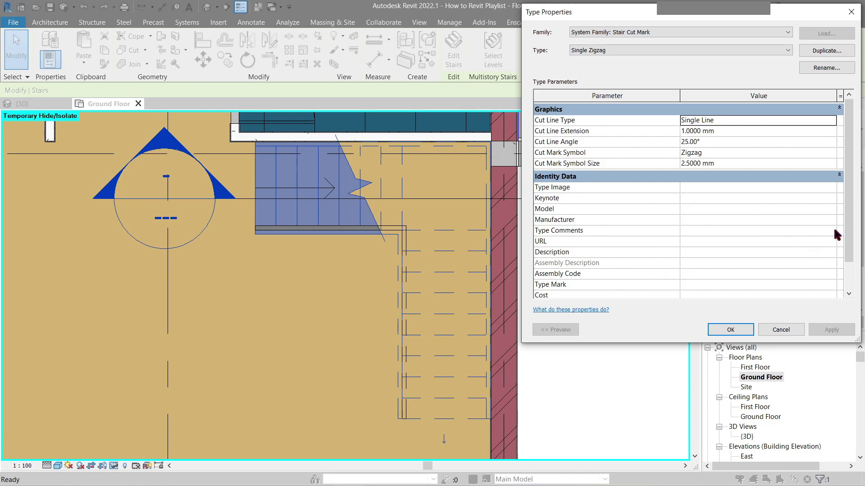
{"action": "left_click", "coordinate": [728, 333]}
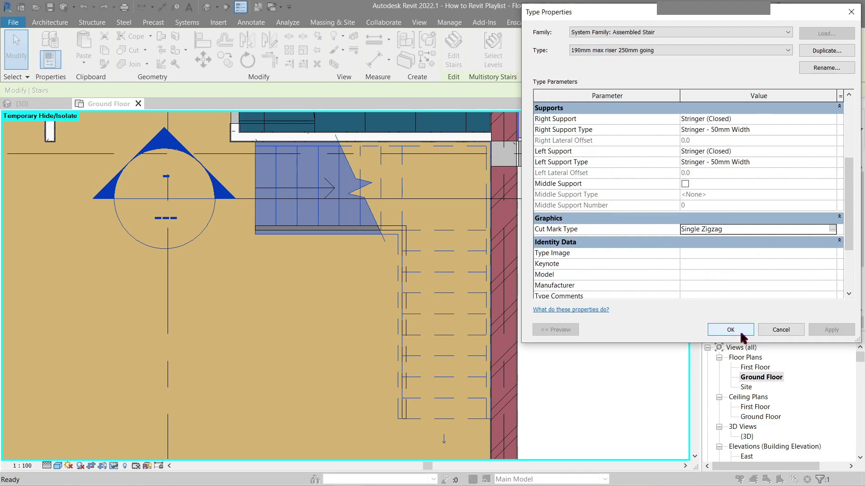
{"action": "left_click", "coordinate": [831, 330]}
{"action": "left_click", "coordinate": [728, 330]}
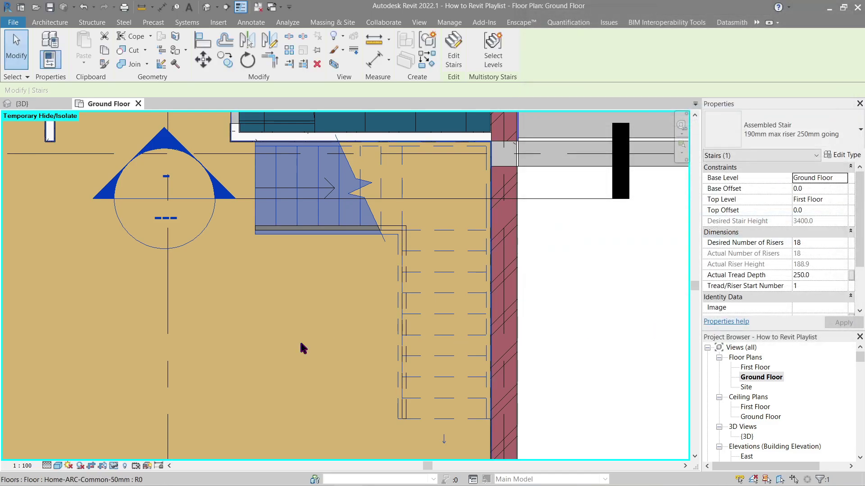
{"action": "left_click", "coordinate": [299, 339]}
Step: Annotate both runs of the stair with tread numbers along their reference lines in the Ground Floor plan
{"action": "scroll", "coordinate": [360, 312], "scroll_direction": "down", "scroll_amount": 1}
{"action": "middle_click_drag", "start_coordinate": [361, 313], "coordinate": [342, 336]}
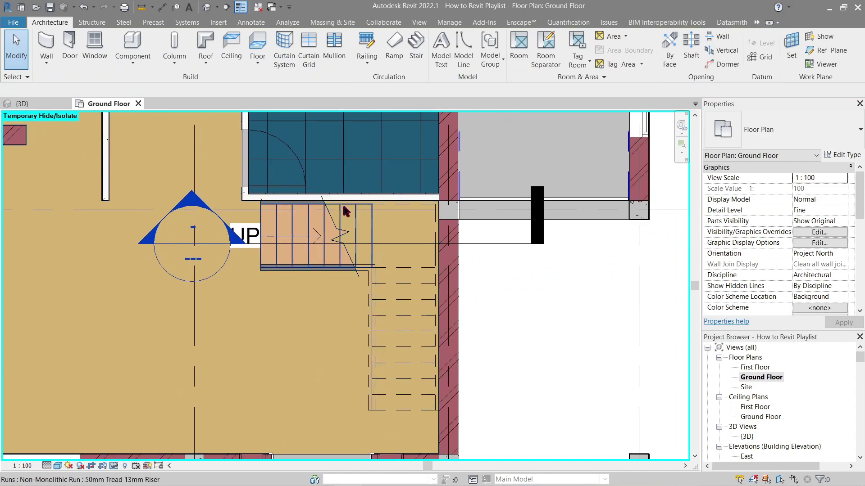
{"action": "left_click", "coordinate": [260, 25]}
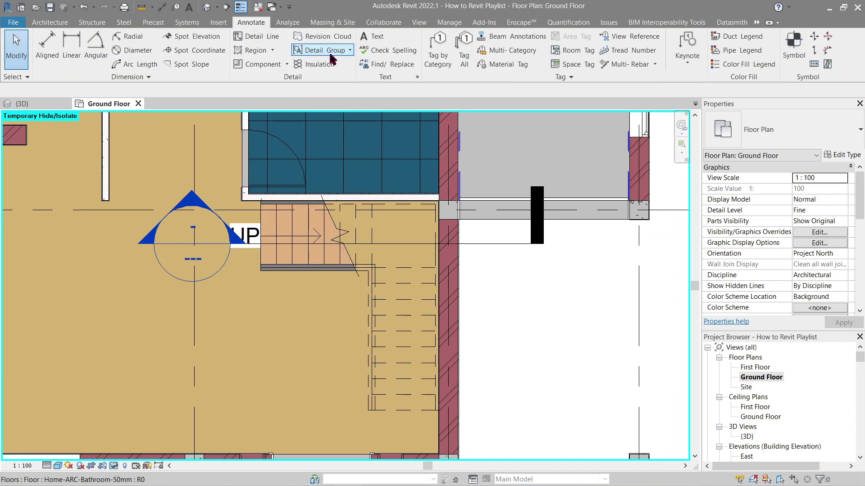
{"action": "left_click", "coordinate": [638, 58]}
{"action": "scroll", "coordinate": [461, 230], "scroll_direction": "up", "scroll_amount": 2}
{"action": "left_click", "coordinate": [308, 224]}
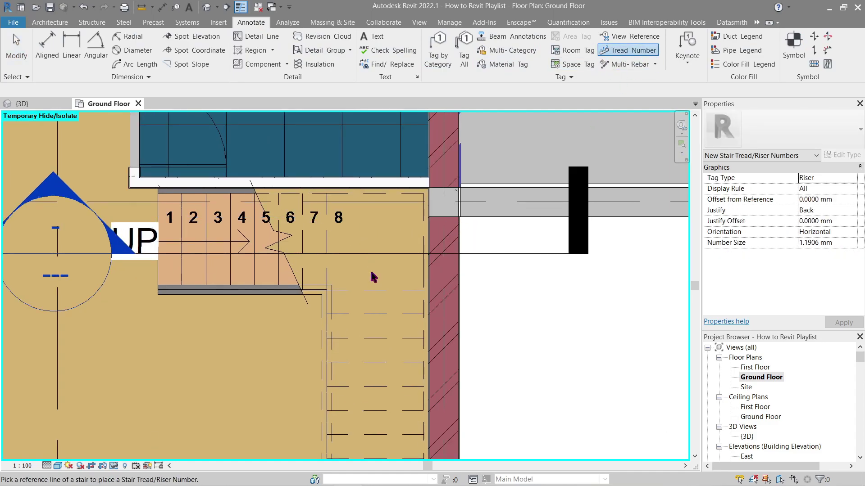
{"action": "left_click", "coordinate": [373, 298]}
{"action": "scroll", "coordinate": [372, 292], "scroll_direction": "down", "scroll_amount": 2}
{"action": "key", "text": "Escape"}
{"action": "key", "text": "Escape"}
{"action": "mouse_move", "coordinate": [371, 294]}
{"action": "middle_mouse_down"}
{"action": "mouse_move", "coordinate": [393, 273]}
{"action": "mouse_move", "coordinate": [363, 286]}
{"action": "middle_mouse_up"}
{"action": "scroll", "coordinate": [344, 297], "scroll_direction": "up", "scroll_amount": 2}
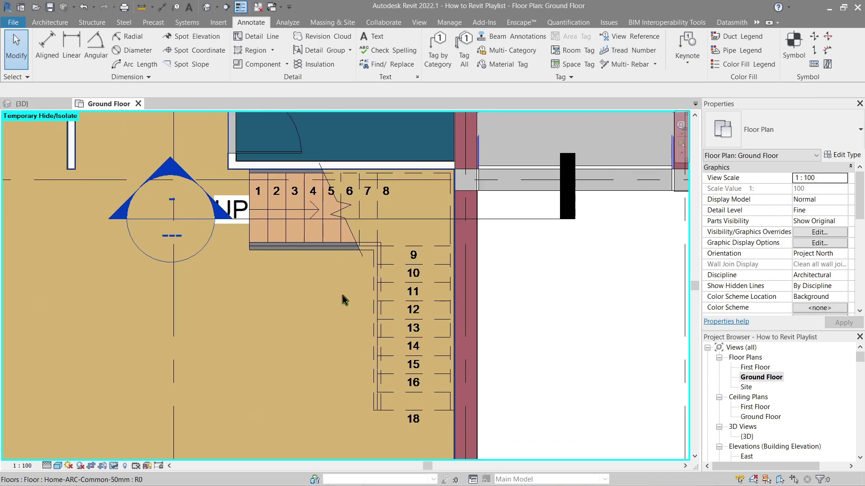
Step: Open the L-shaped stair for editing and tile the Ground Floor plan and 3D view side by side
{"action": "left_click", "coordinate": [378, 233]}
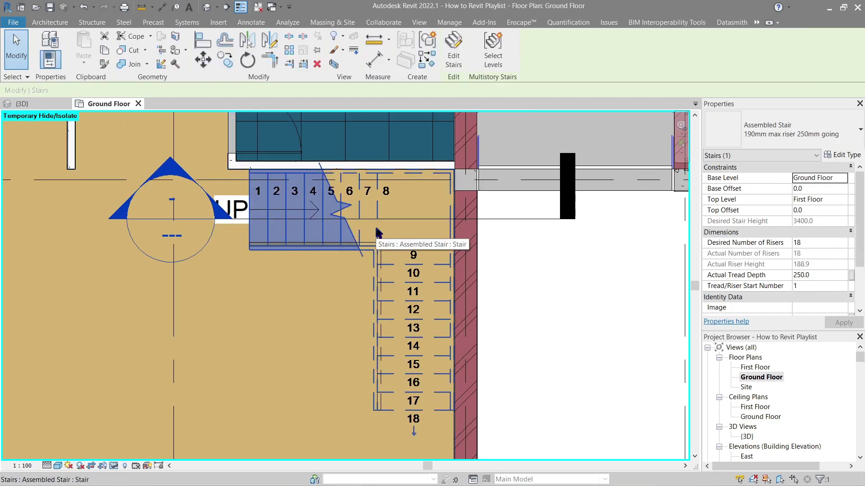
{"action": "left_click", "coordinate": [464, 55]}
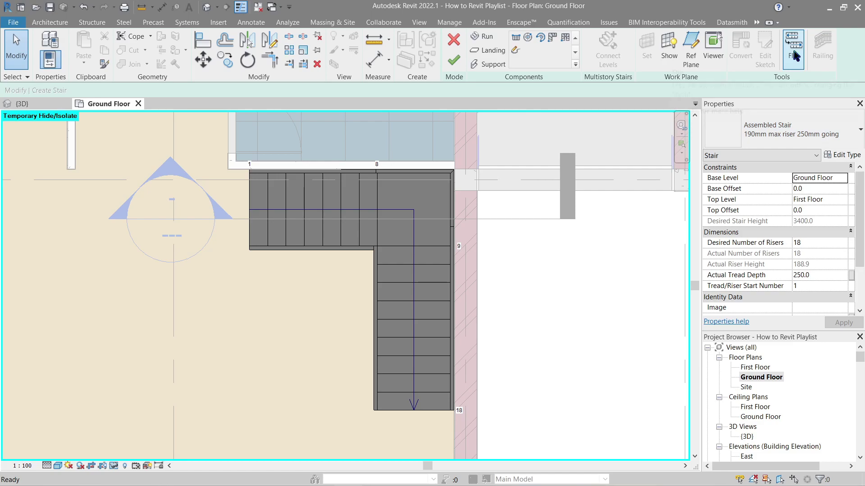
{"action": "key", "text": "w"}
{"action": "key", "text": "t"}
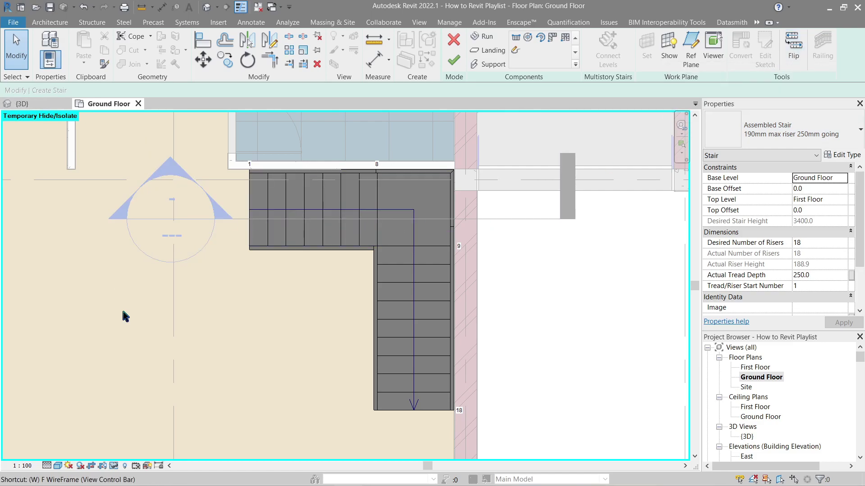
{"action": "middle_click_drag", "start_coordinate": [270, 316], "coordinate": [86, 326]}
{"action": "middle_click_drag", "start_coordinate": [450, 316], "coordinate": [464, 317], "text": "shift"}
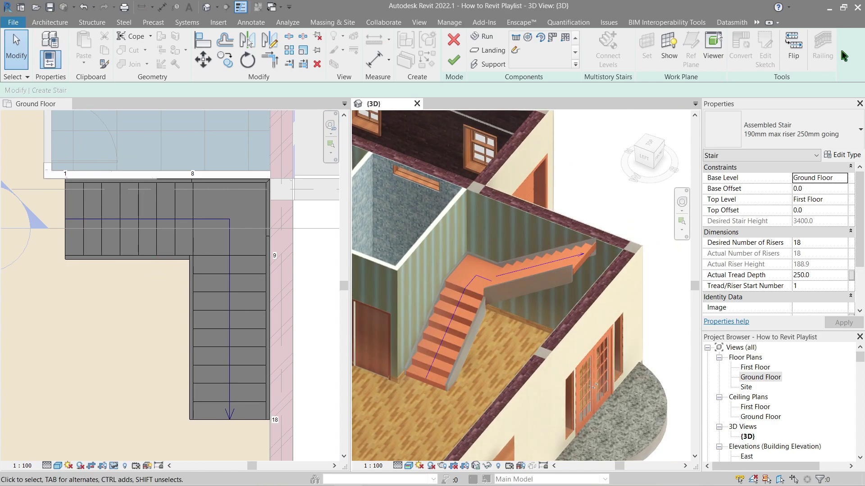
Step: Flip the stair's up direction back and forth, ending in its original direction, and finish editing the stair
{"action": "left_click", "coordinate": [796, 46]}
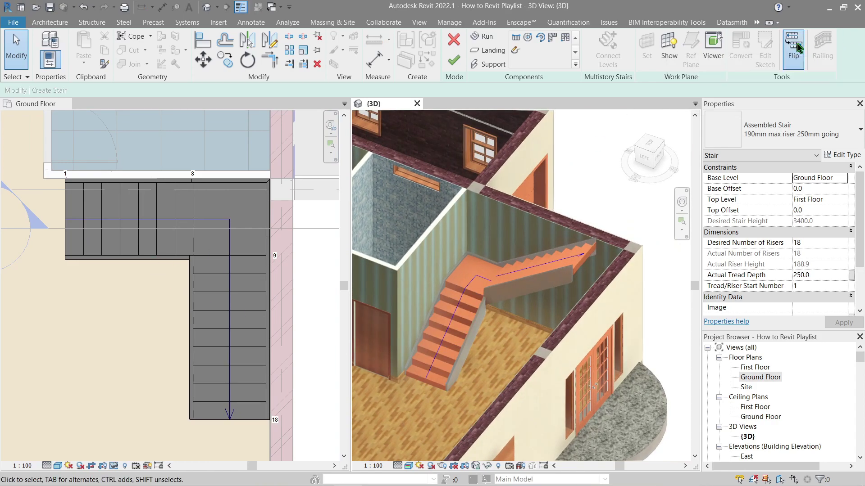
{"action": "left_click", "coordinate": [796, 46]}
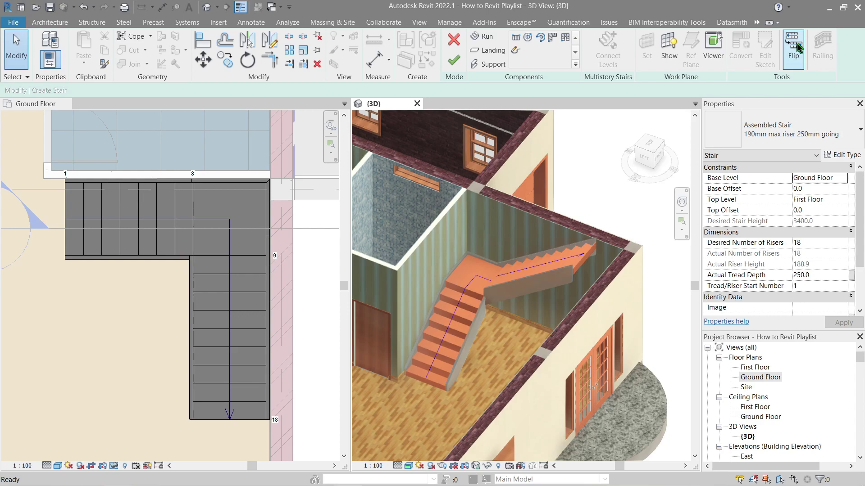
{"action": "left_click", "coordinate": [797, 46]}
{"action": "left_click", "coordinate": [796, 46]}
{"action": "left_click", "coordinate": [796, 46]}
{"action": "left_click", "coordinate": [796, 47]}
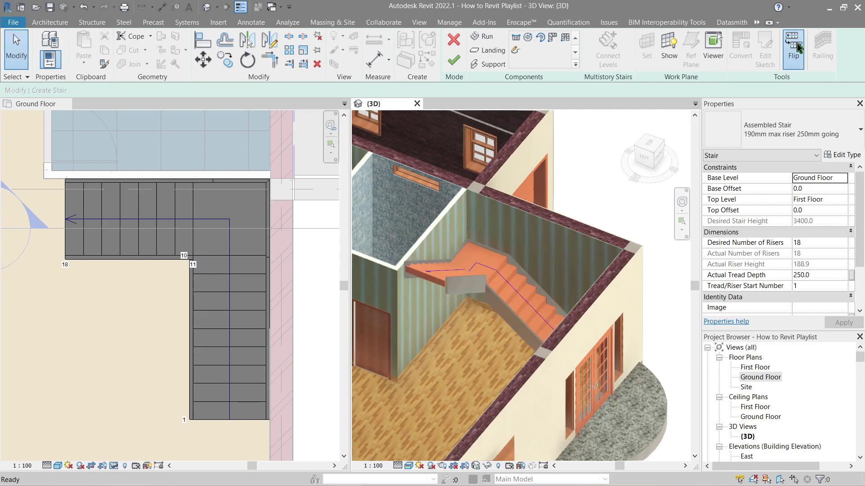
{"action": "left_click", "coordinate": [454, 63]}
Step: Examine the stair's upper run, lower stringer and railing up close and from different angles in the 3D view
{"action": "middle_click_drag", "start_coordinate": [517, 245], "coordinate": [495, 264], "text": "shift"}
{"action": "scroll", "coordinate": [473, 252], "scroll_direction": "up", "scroll_amount": 2}
{"action": "scroll", "coordinate": [554, 239], "scroll_direction": "down", "scroll_amount": 3}
{"action": "scroll", "coordinate": [577, 249], "scroll_direction": "up", "scroll_amount": 6}
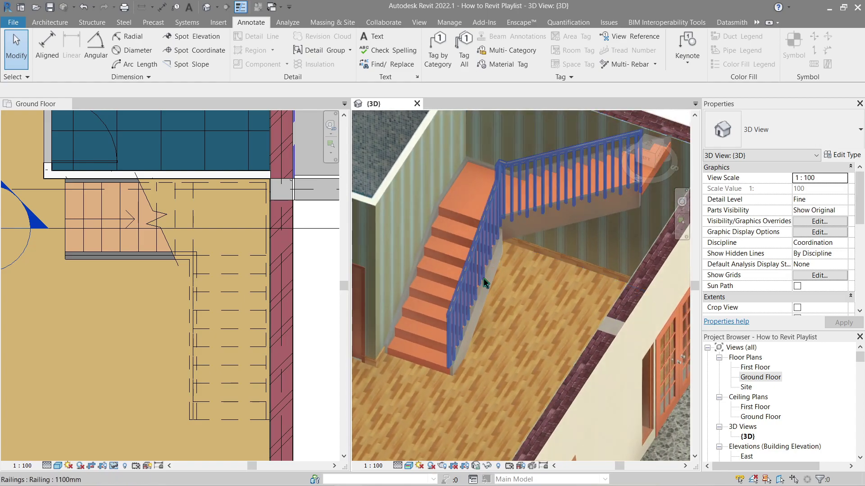
{"action": "left_click", "coordinate": [534, 242]}
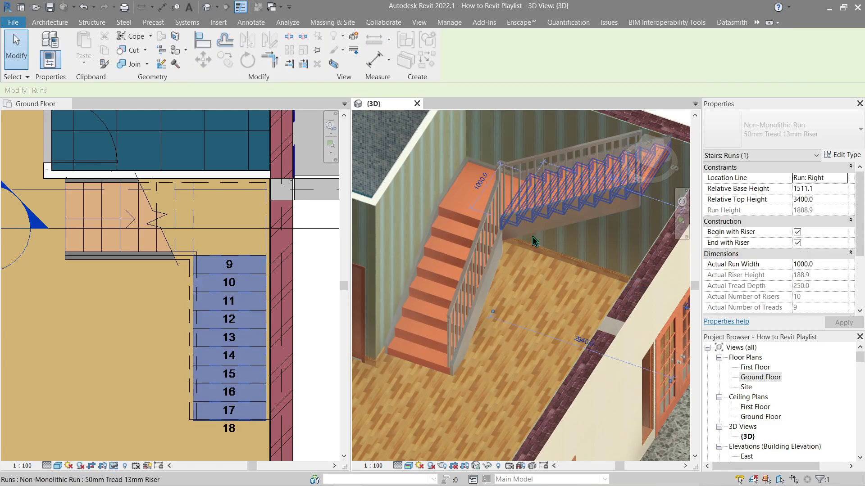
{"action": "left_click", "coordinate": [504, 258]}
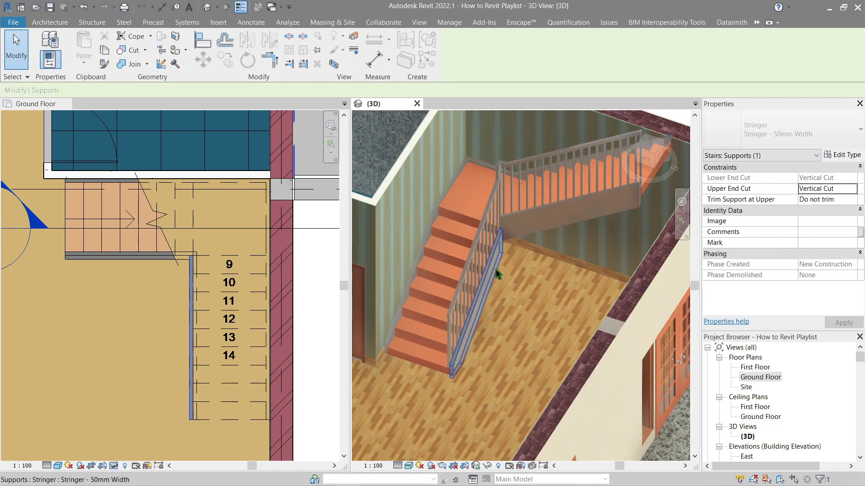
{"action": "key", "text": "Escape"}
{"action": "scroll", "coordinate": [505, 270], "scroll_direction": "down", "scroll_amount": 5}
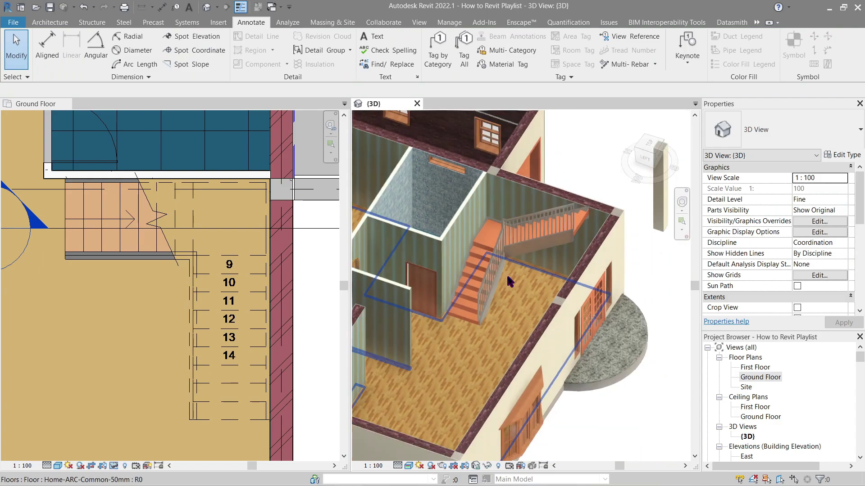
{"action": "middle_click_drag", "start_coordinate": [509, 284], "coordinate": [537, 250], "text": "shift"}
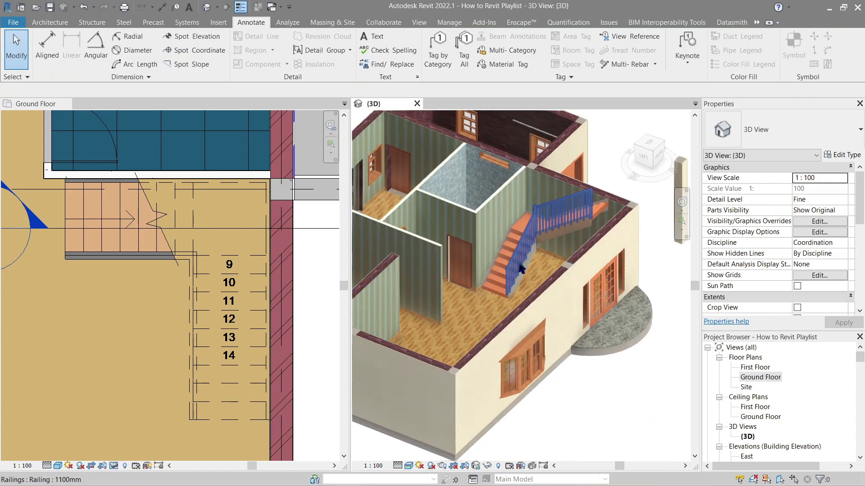
{"action": "scroll", "coordinate": [516, 270], "scroll_direction": "up", "scroll_amount": 5}
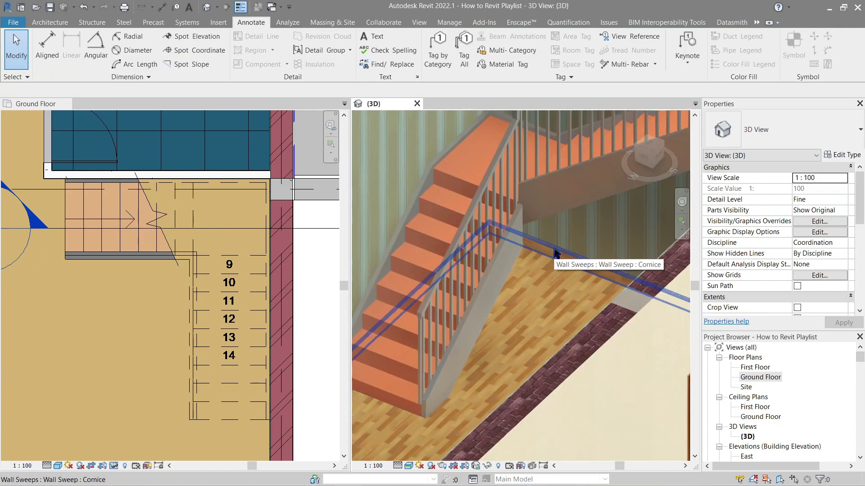